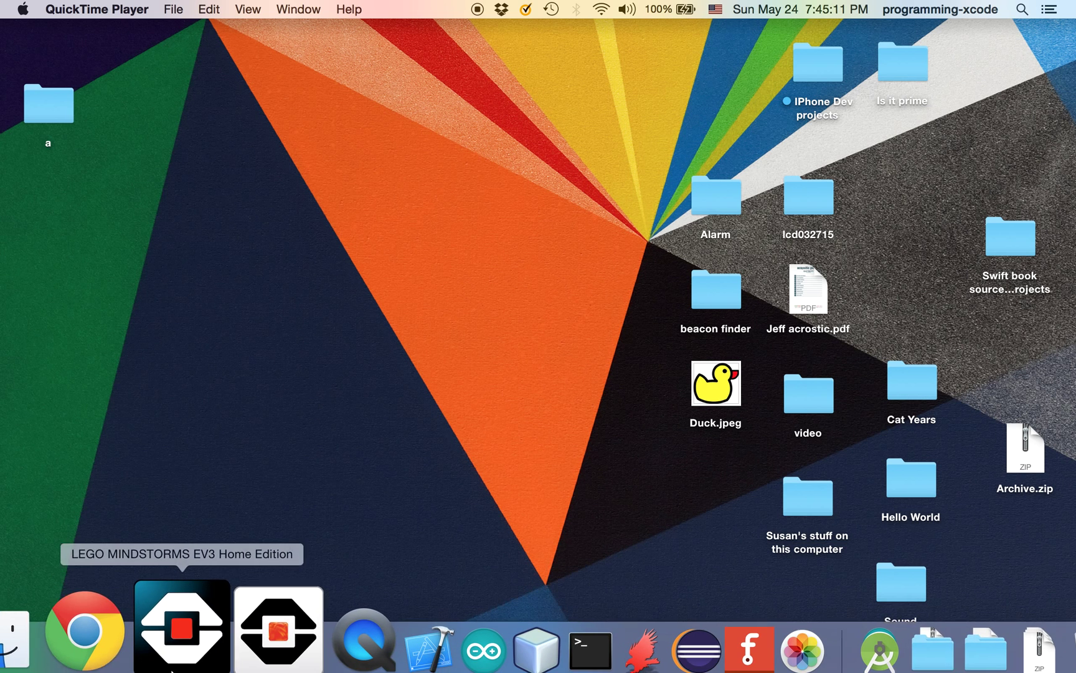
In Chrome, search Google for 'cadsoft eagle'
{"action": "left_click", "coordinate": [105, 607]}
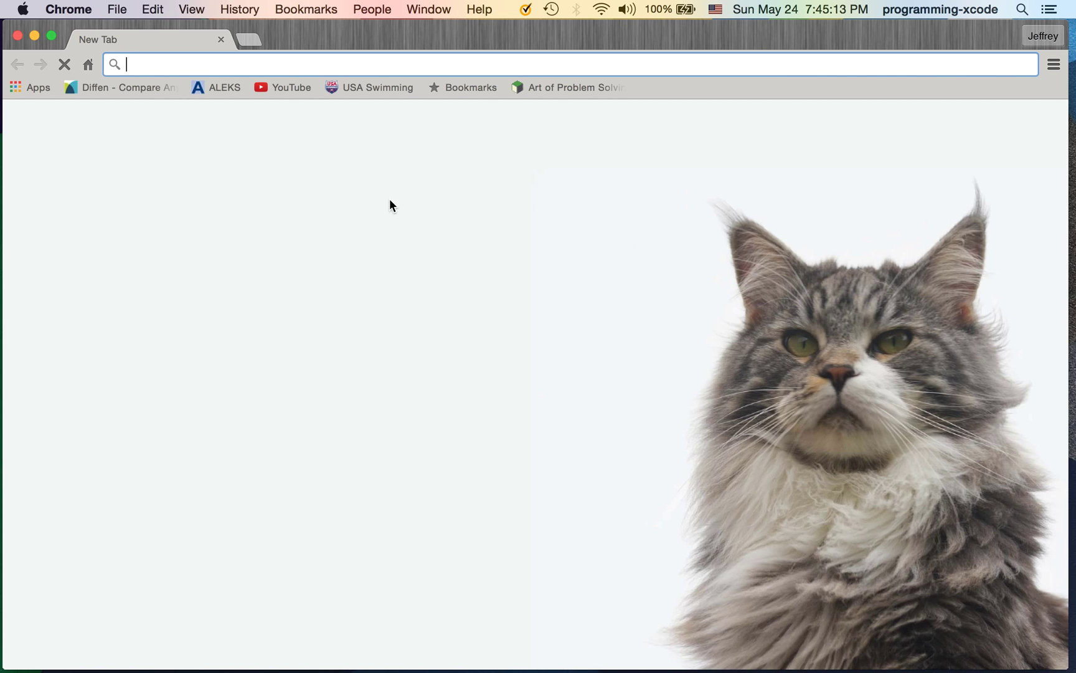
{"action": "type", "text": "cadsoft eagle"}
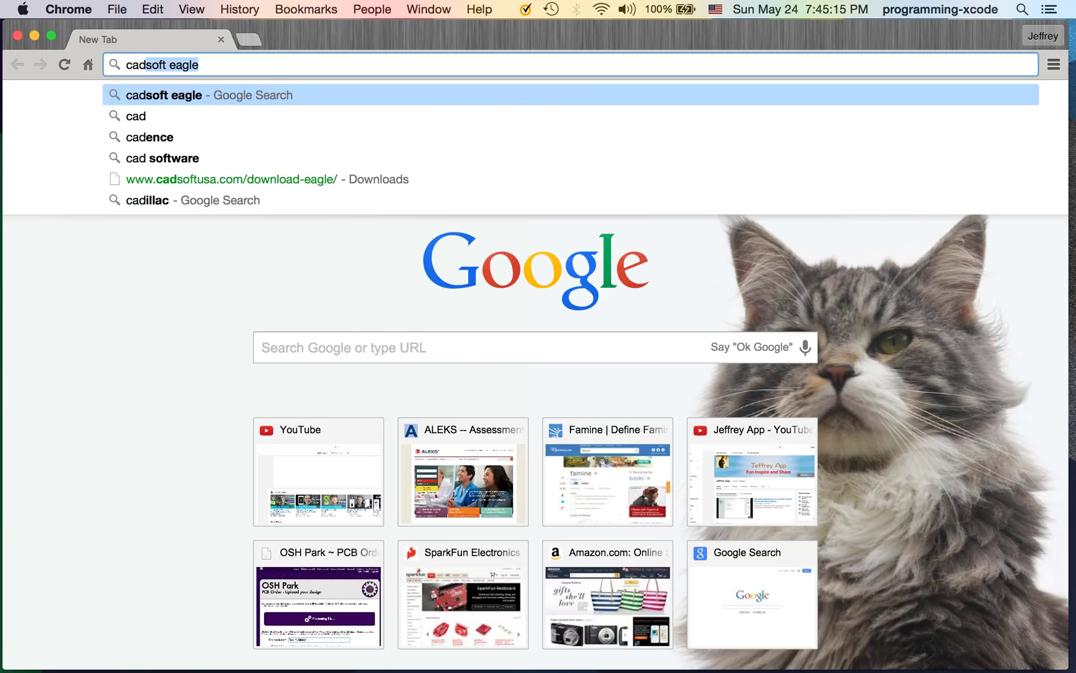
{"action": "key", "text": "Return"}
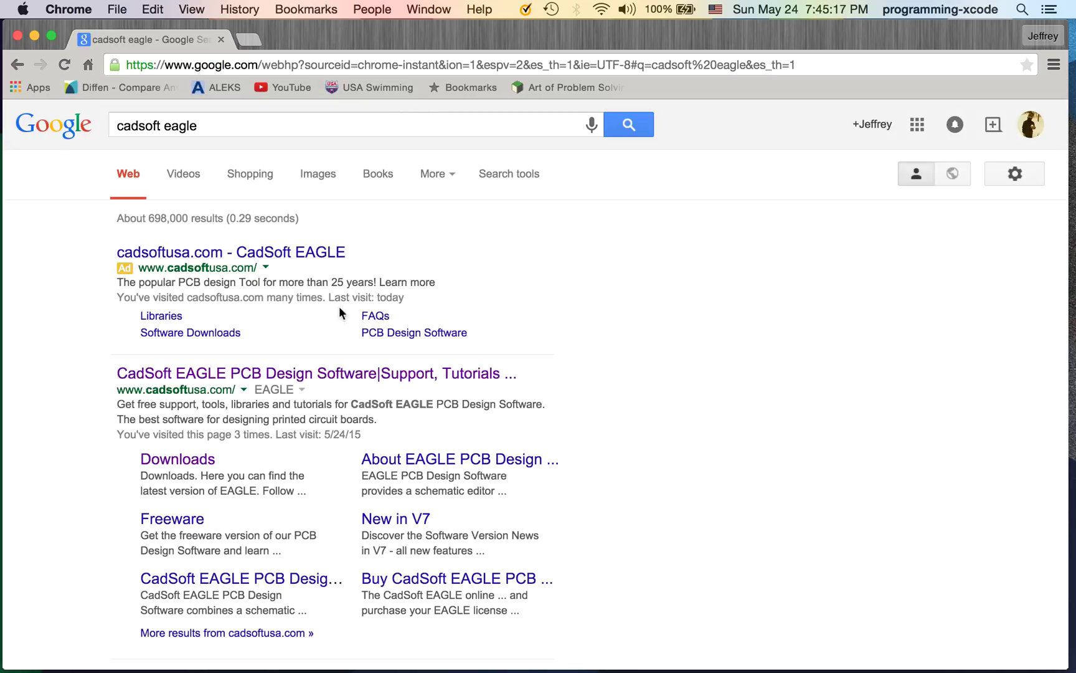
Open the CadSoft EAGLE Downloads page and browse the Windows, Linux and Mac 7.3.0 versions
{"action": "left_click", "coordinate": [163, 455]}
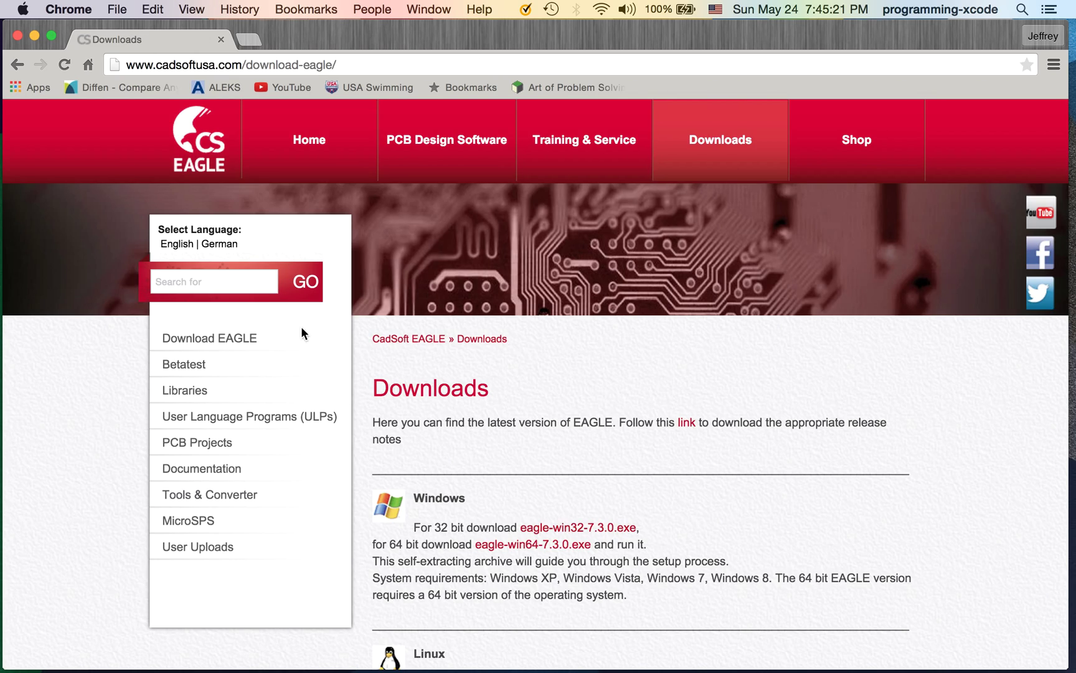
{"action": "scroll", "coordinate": [332, 467], "scroll_direction": "down", "scroll_amount": 5}
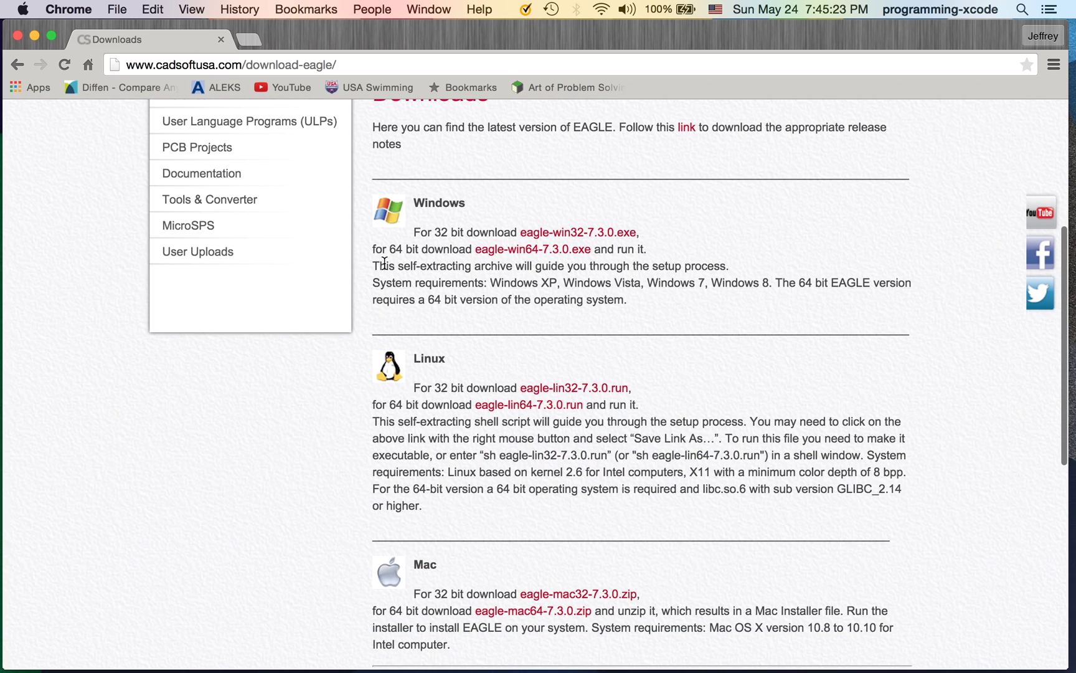
{"action": "scroll", "coordinate": [384, 263], "scroll_direction": "down", "scroll_amount": 1}
{"action": "scroll", "coordinate": [464, 250], "scroll_direction": "up", "scroll_amount": 2}
{"action": "scroll", "coordinate": [464, 250], "scroll_direction": "down", "scroll_amount": 8}
{"action": "scroll", "coordinate": [464, 250], "scroll_direction": "up", "scroll_amount": 4}
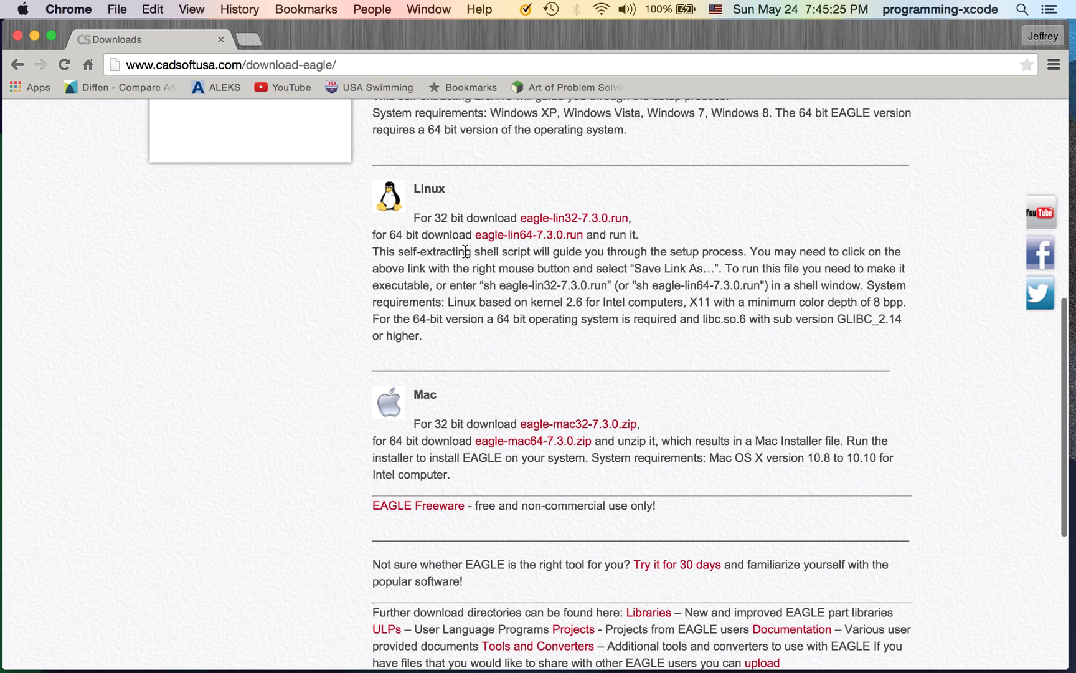
{"action": "scroll", "coordinate": [465, 250], "scroll_direction": "up", "scroll_amount": 2}
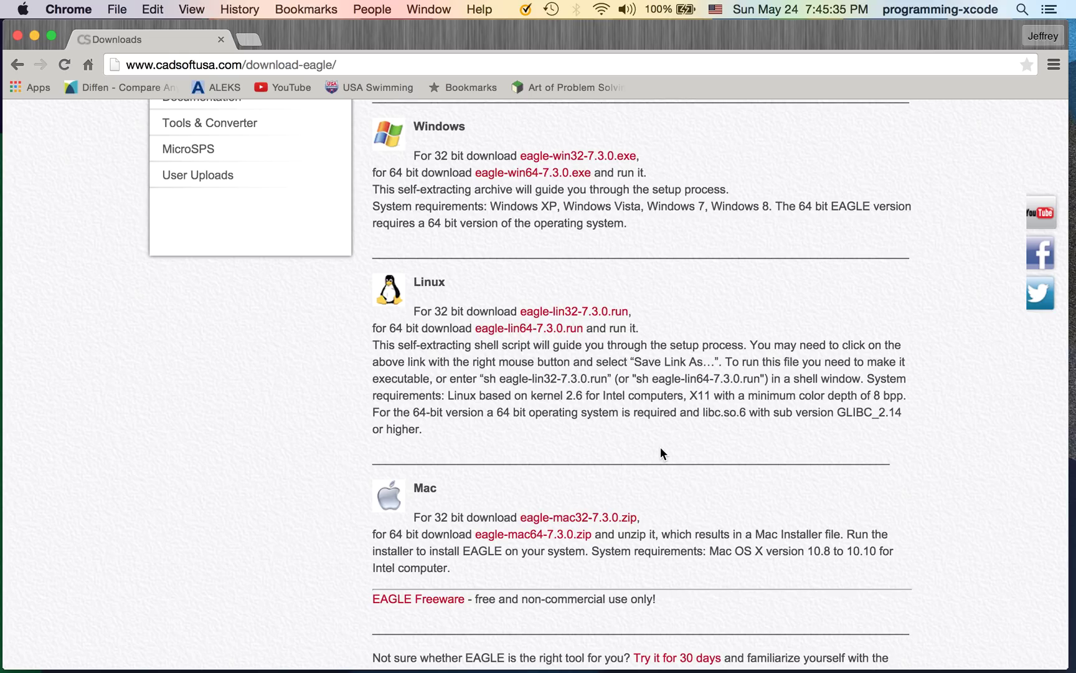
Launch EAGLE, decline loading the schematic, acknowledge the annotation warning, and close the auto-opened board
{"action": "key", "text": "super+h"}
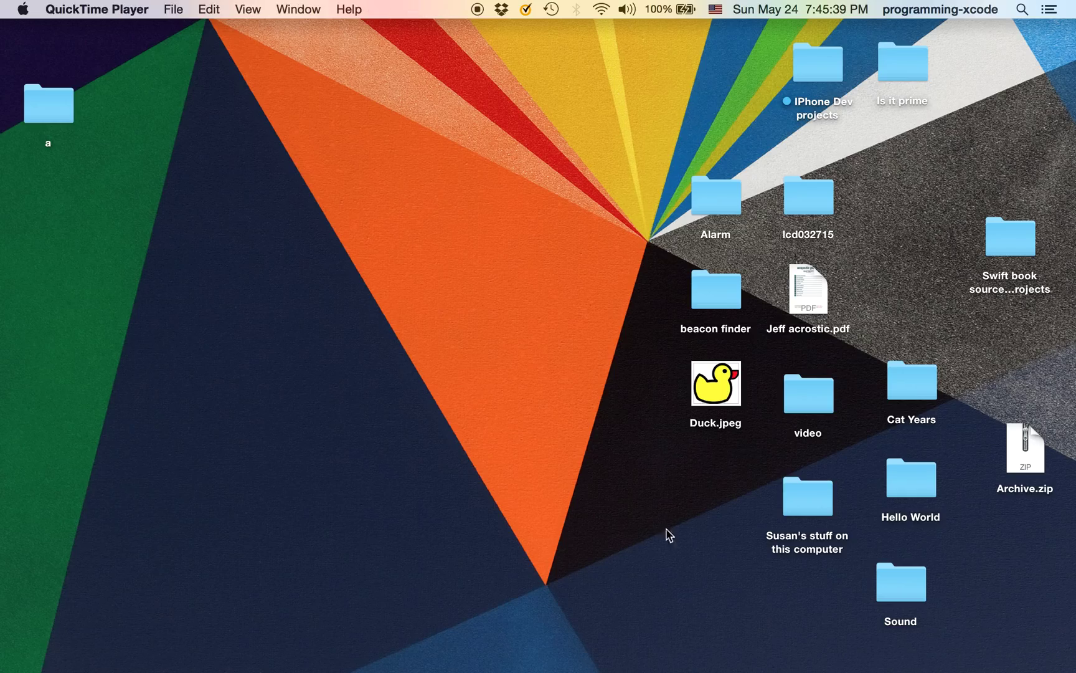
{"action": "left_click", "coordinate": [541, 614]}
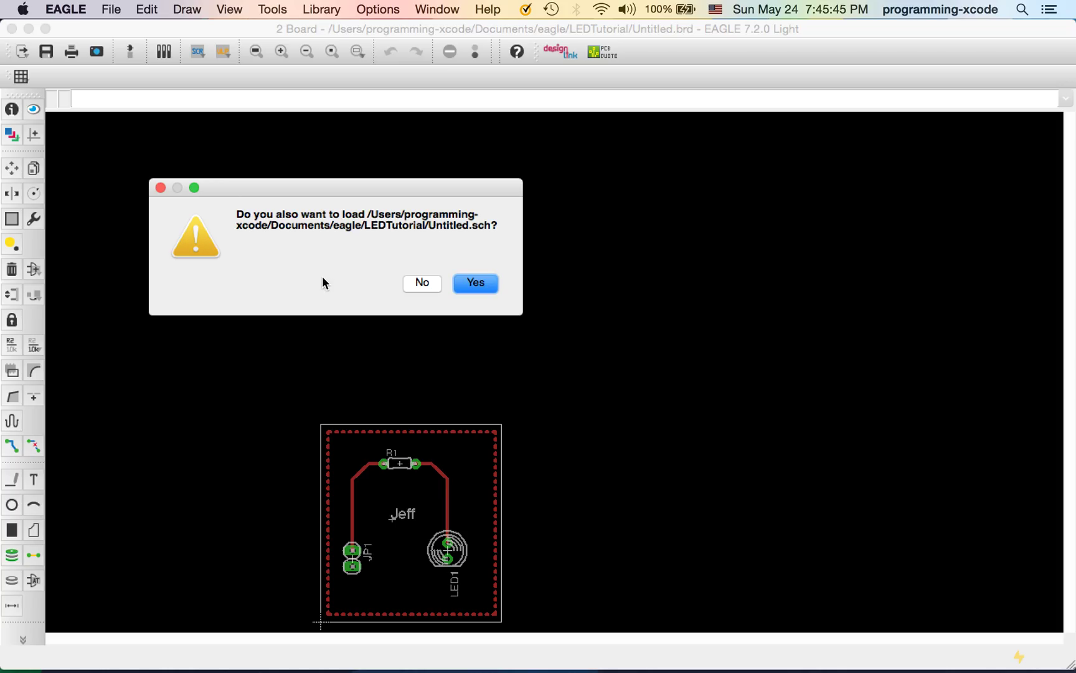
{"action": "left_click", "coordinate": [420, 284]}
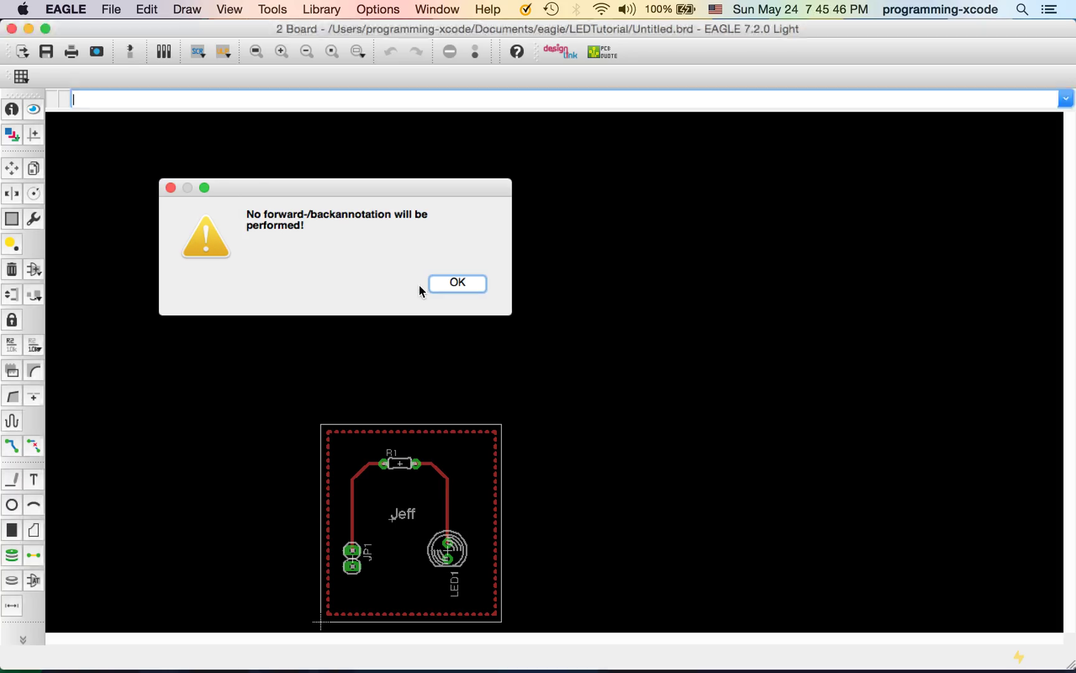
{"action": "left_click", "coordinate": [457, 282]}
{"action": "left_click", "coordinate": [22, 9]}
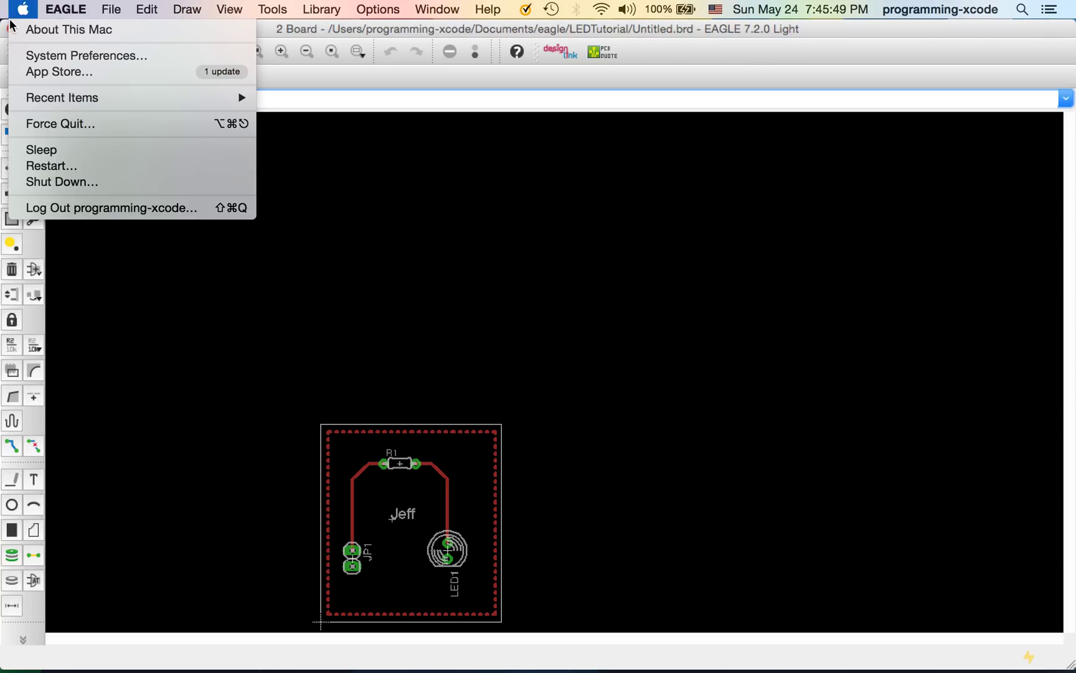
{"action": "left_click", "coordinate": [6, 26]}
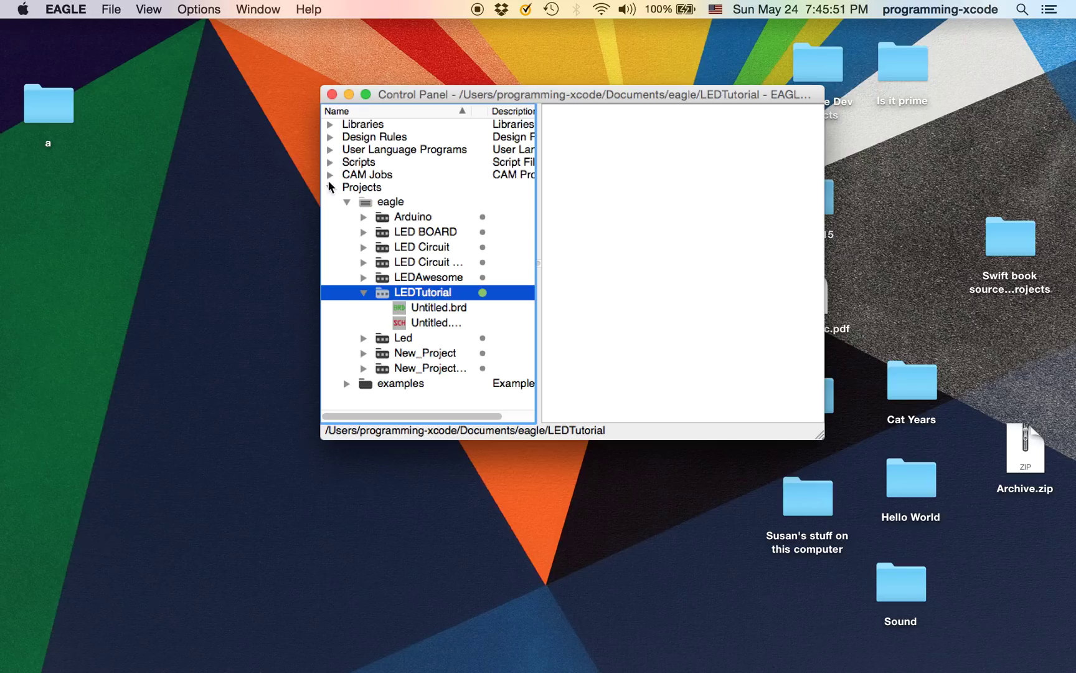
Open the LEDTutorial project's Untitled.brd board full screen from the Control Panel, then close it
{"action": "left_click", "coordinate": [363, 292]}
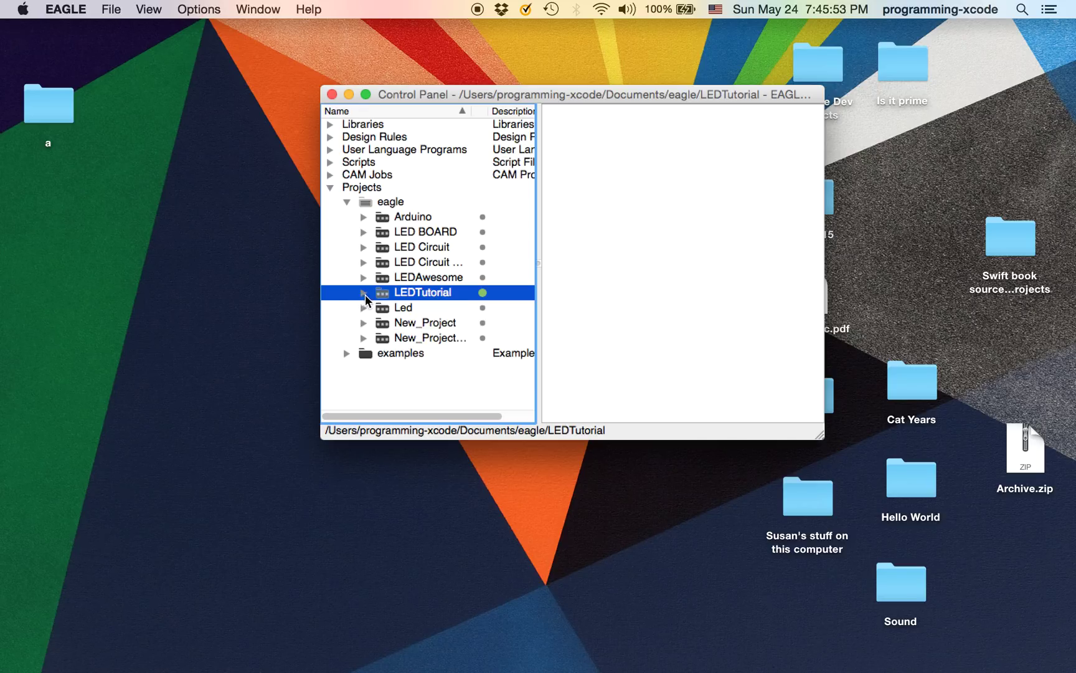
{"action": "left_click", "coordinate": [358, 203]}
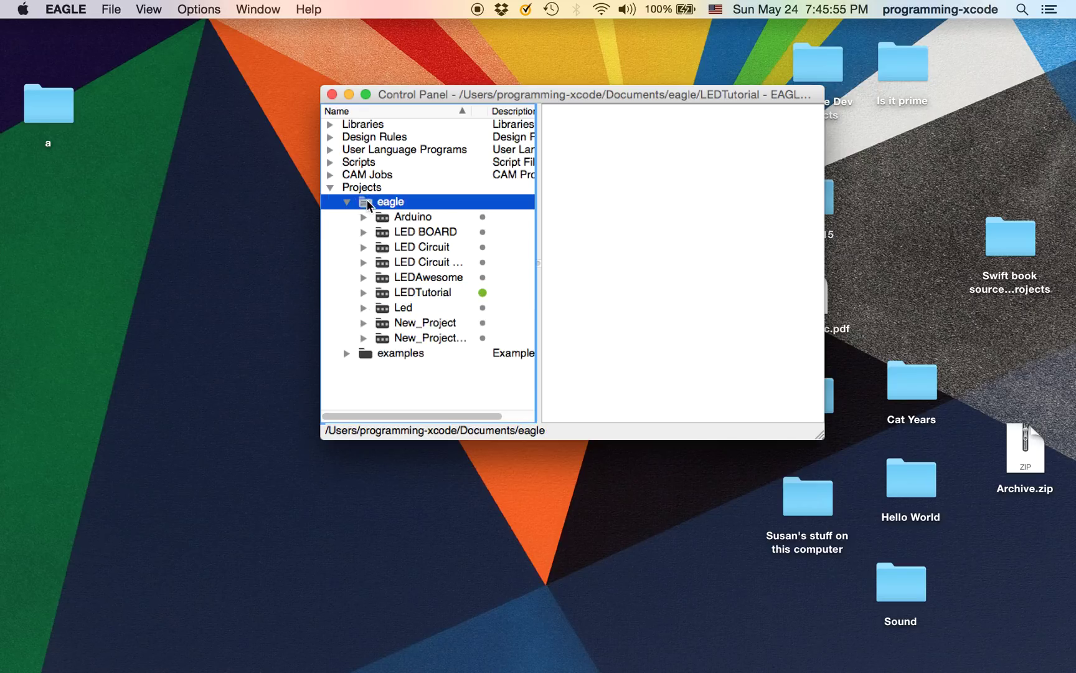
{"action": "left_click", "coordinate": [428, 291]}
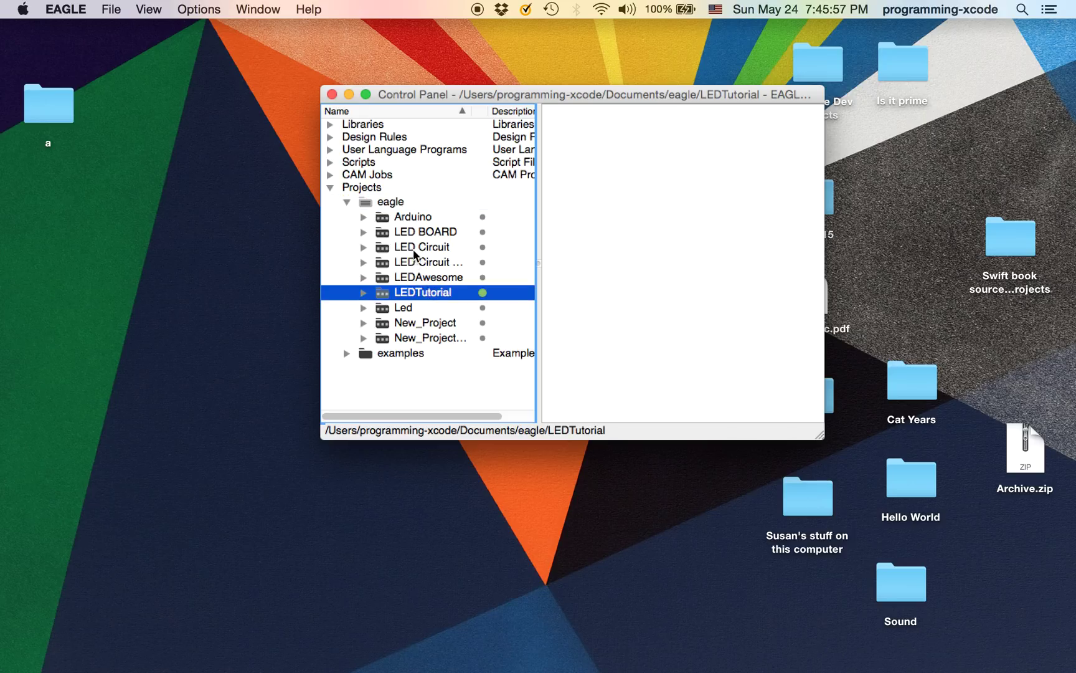
{"action": "left_click", "coordinate": [363, 292]}
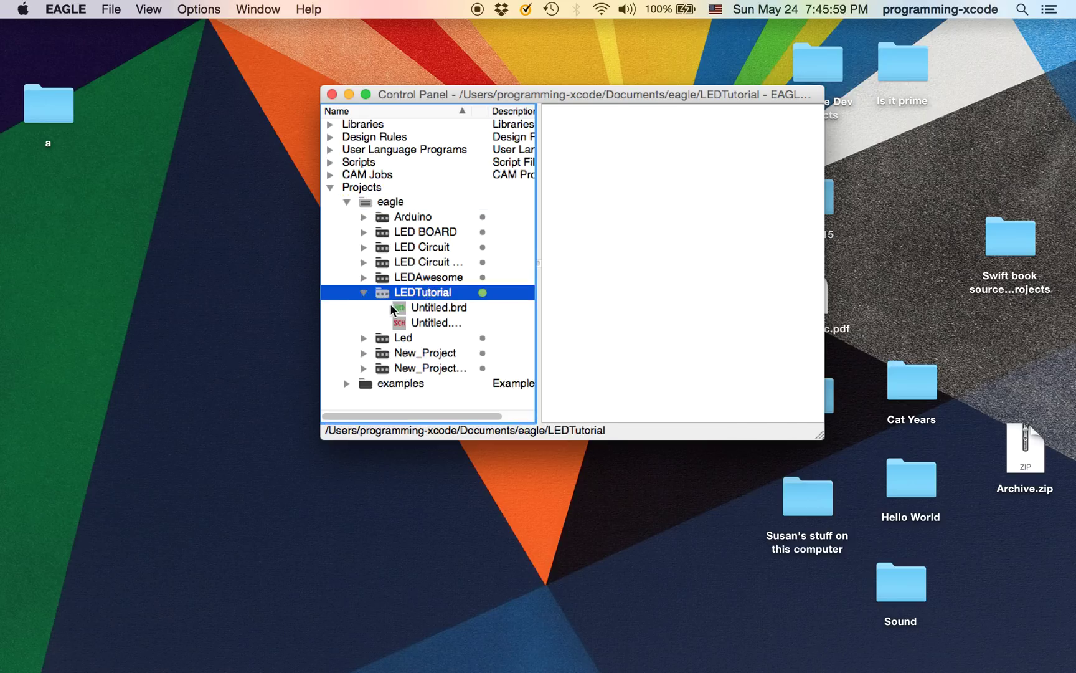
{"action": "double_click", "coordinate": [391, 305]}
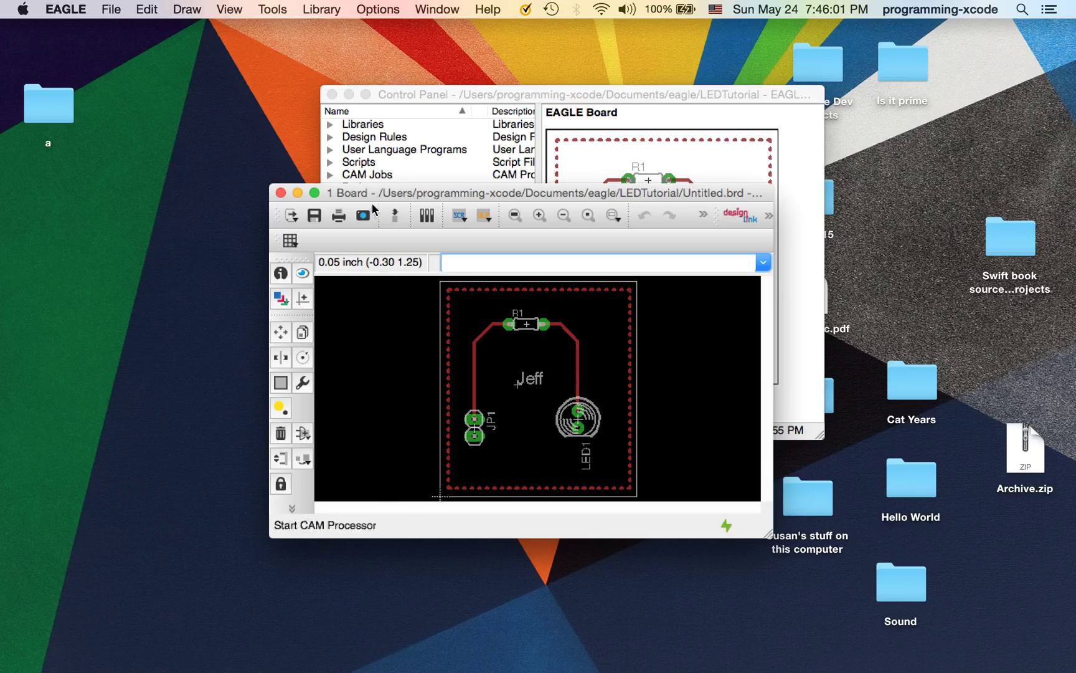
{"action": "left_click", "coordinate": [315, 193]}
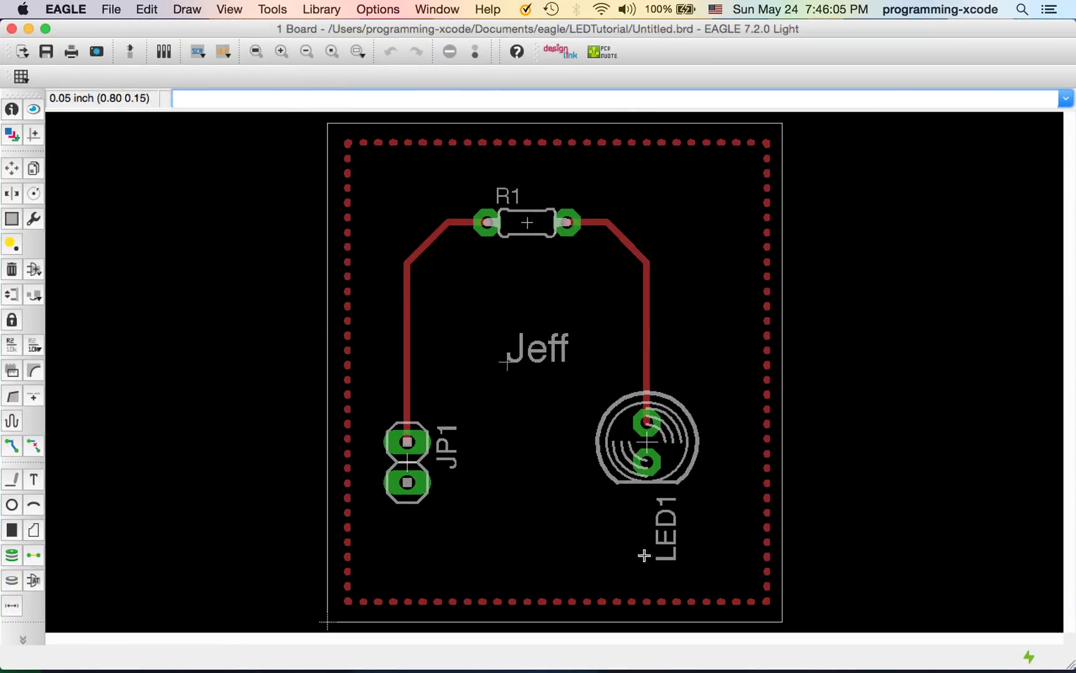
{"action": "left_click", "coordinate": [11, 29]}
Create a new project in the eagle folder named 'LED Circuit Tutorial'
{"action": "left_click", "coordinate": [364, 292]}
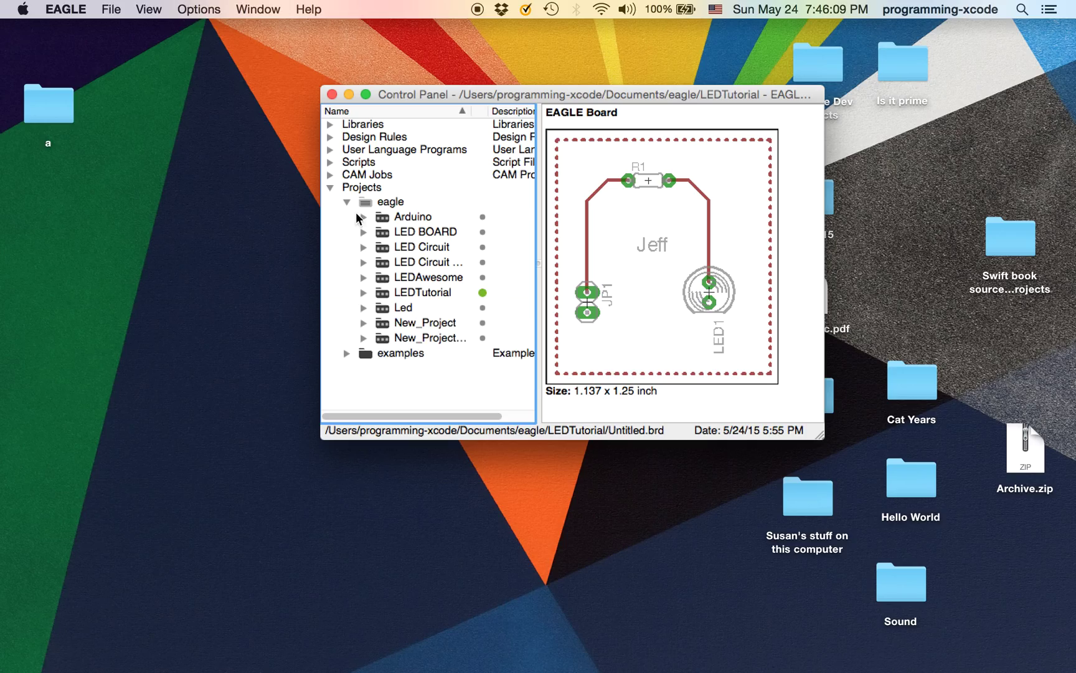
{"action": "left_click", "coordinate": [361, 202]}
{"action": "right_click", "coordinate": [361, 202]}
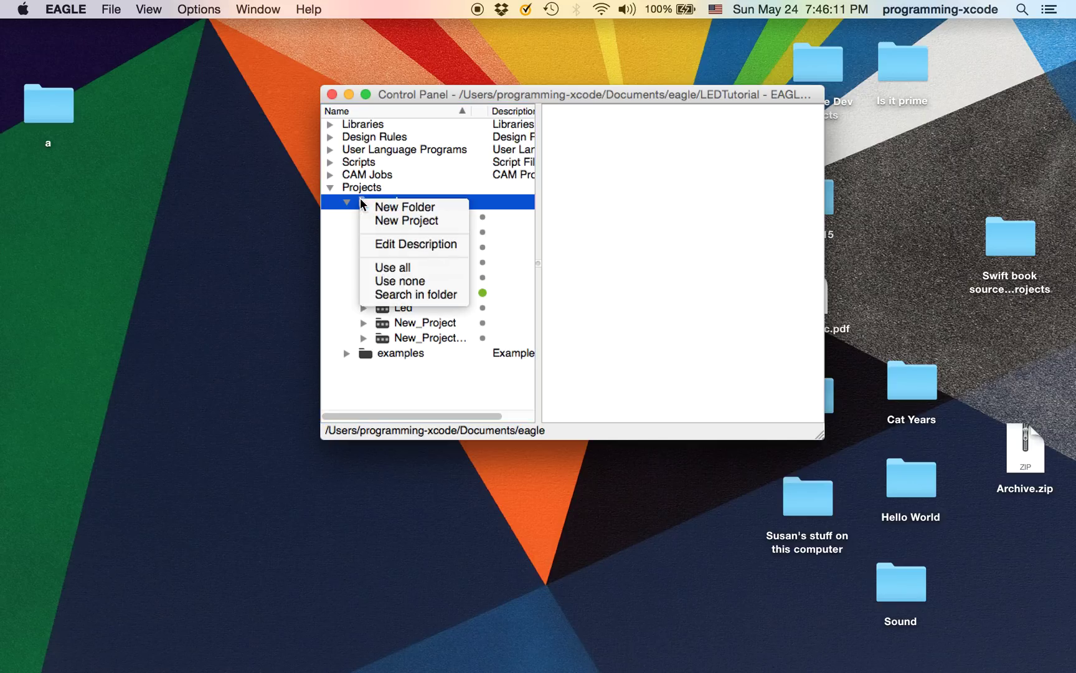
{"action": "left_click", "coordinate": [389, 222]}
{"action": "key", "text": "BackSpace"}
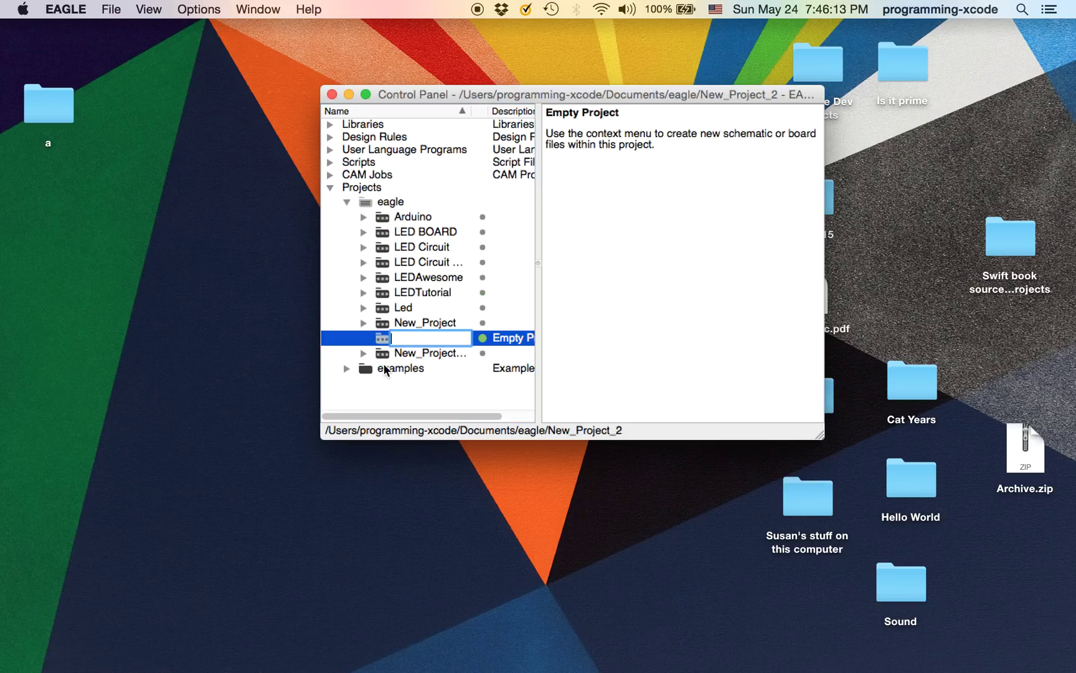
{"action": "type", "text": "LED Circuit Tutorial"}
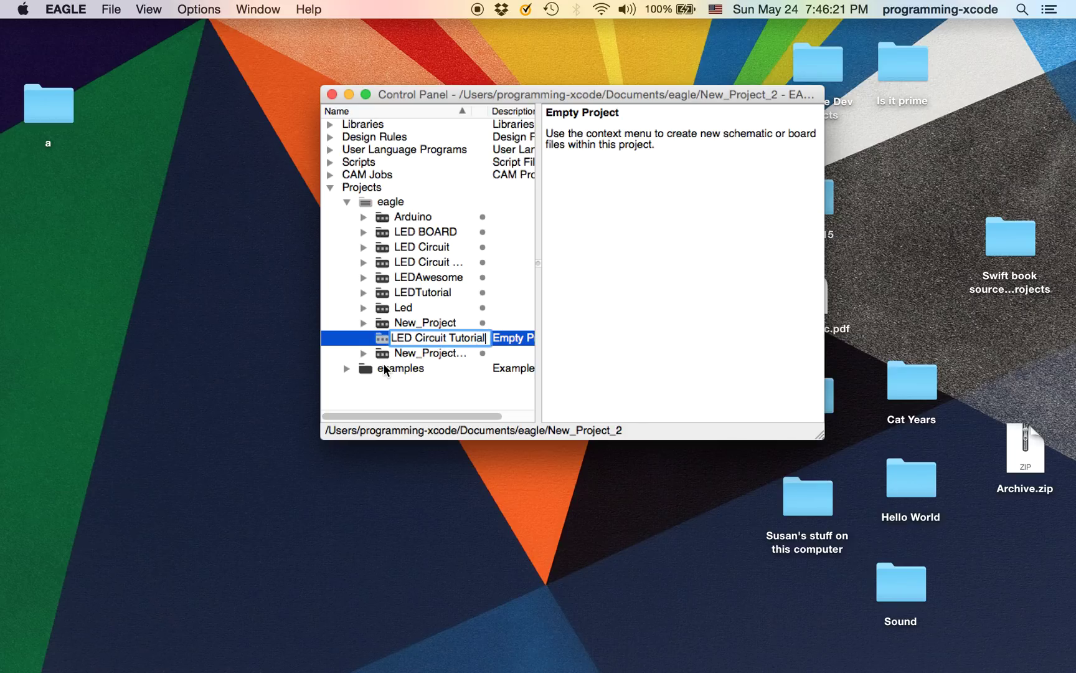
{"action": "key", "text": "Return"}
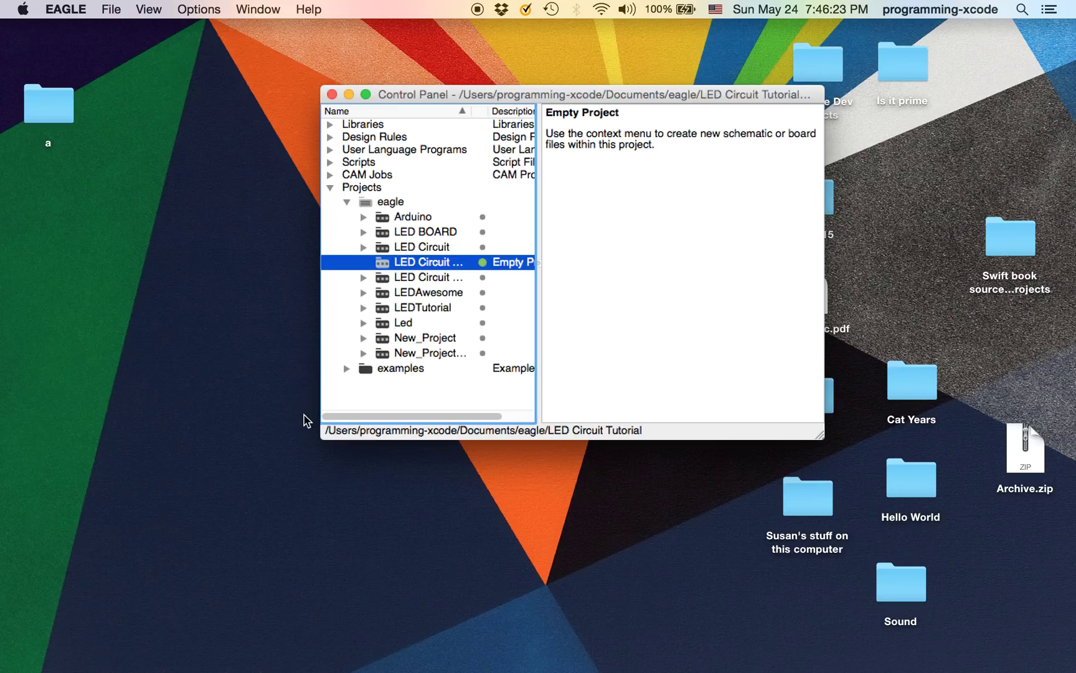
Add a new blank schematic to the LED Circuit Tutorial project and maximize its editor
{"action": "right_click", "coordinate": [381, 269]}
{"action": "mouse_move", "coordinate": [416, 288]}
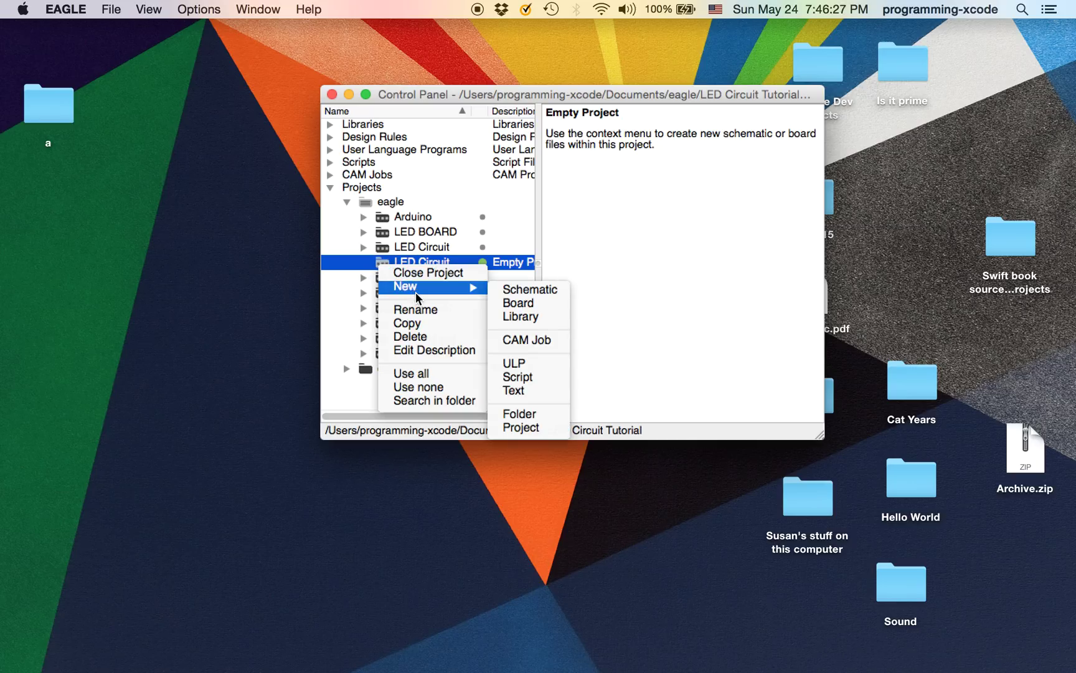
{"action": "left_click", "coordinate": [509, 290]}
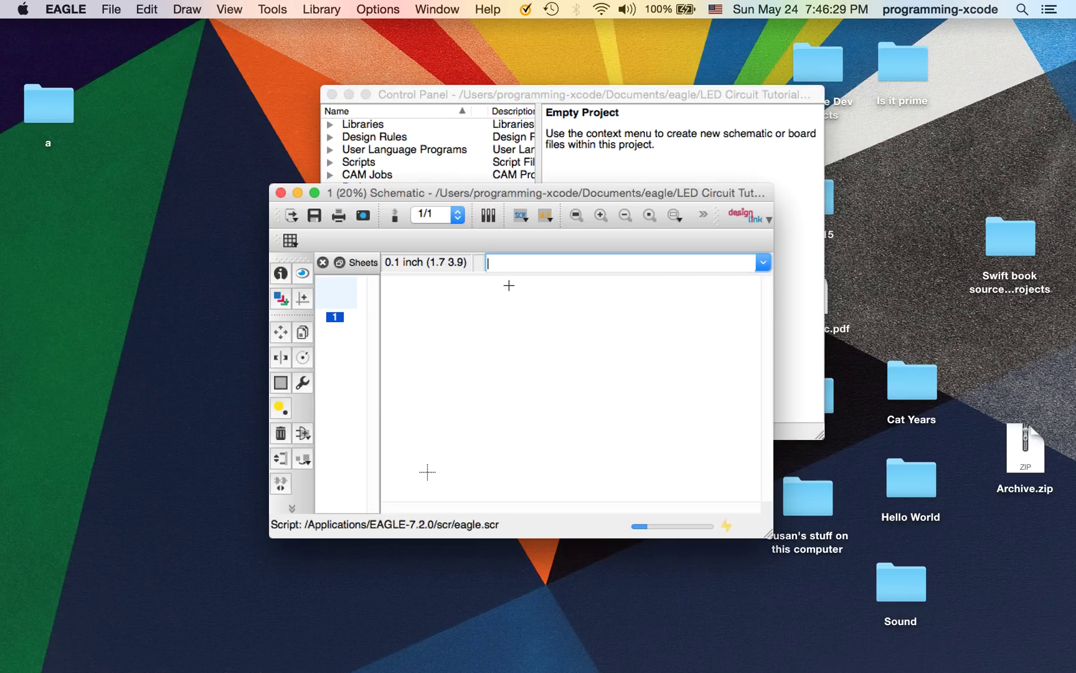
{"action": "left_click", "coordinate": [315, 194]}
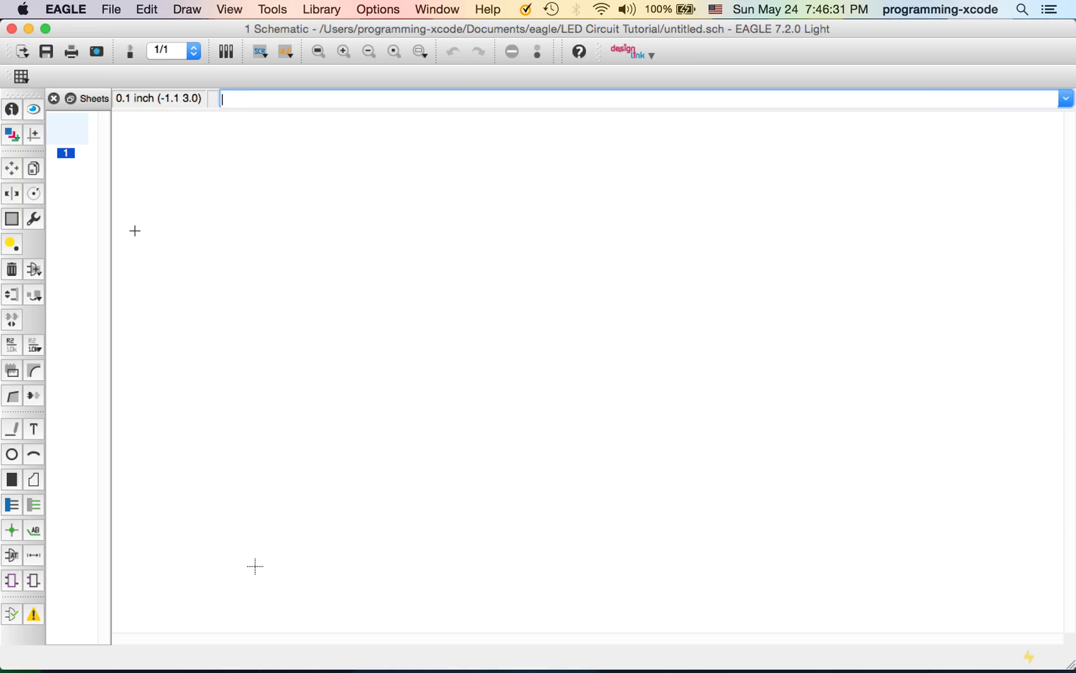
{"action": "left_click", "coordinate": [115, 608]}
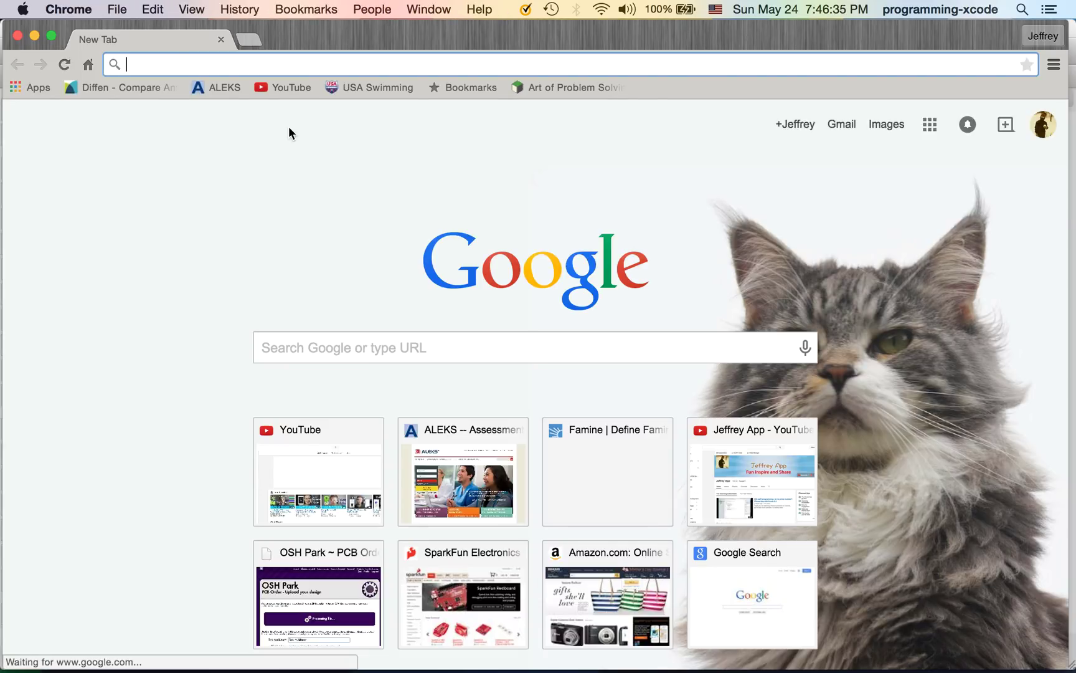
Search for 'adafruit eagle library', open its GitHub repository page, then return to the EAGLE schematic
{"action": "type", "text": "adafruit.com"}
{"action": "key", "text": "Down"}
{"action": "key", "text": "Return"}
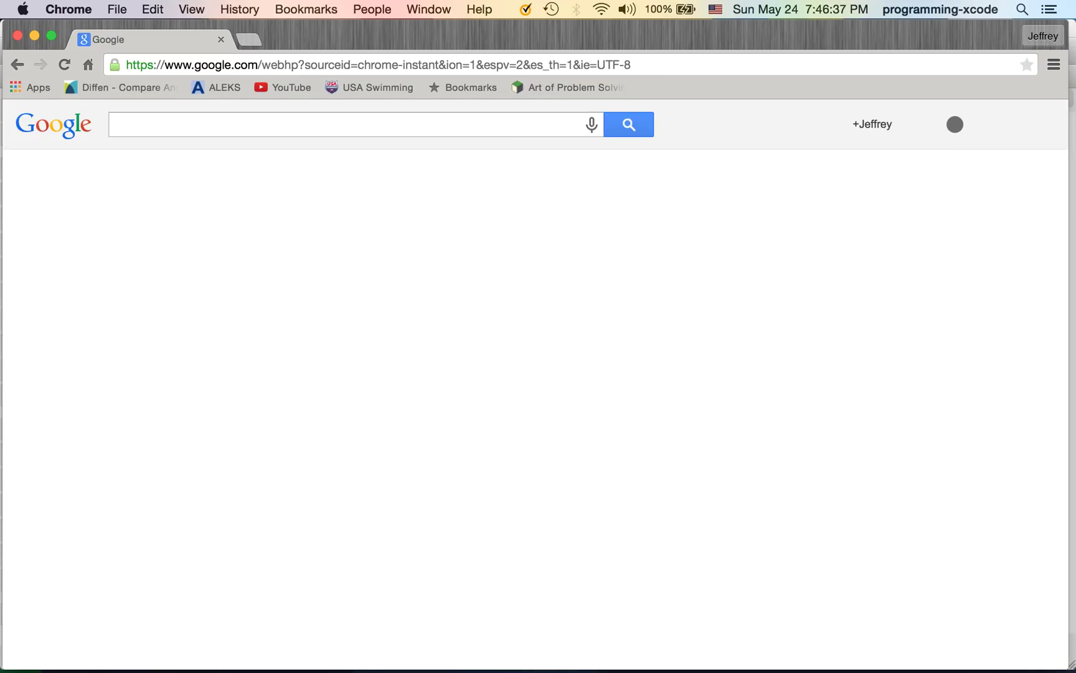
{"action": "left_click", "coordinate": [185, 253]}
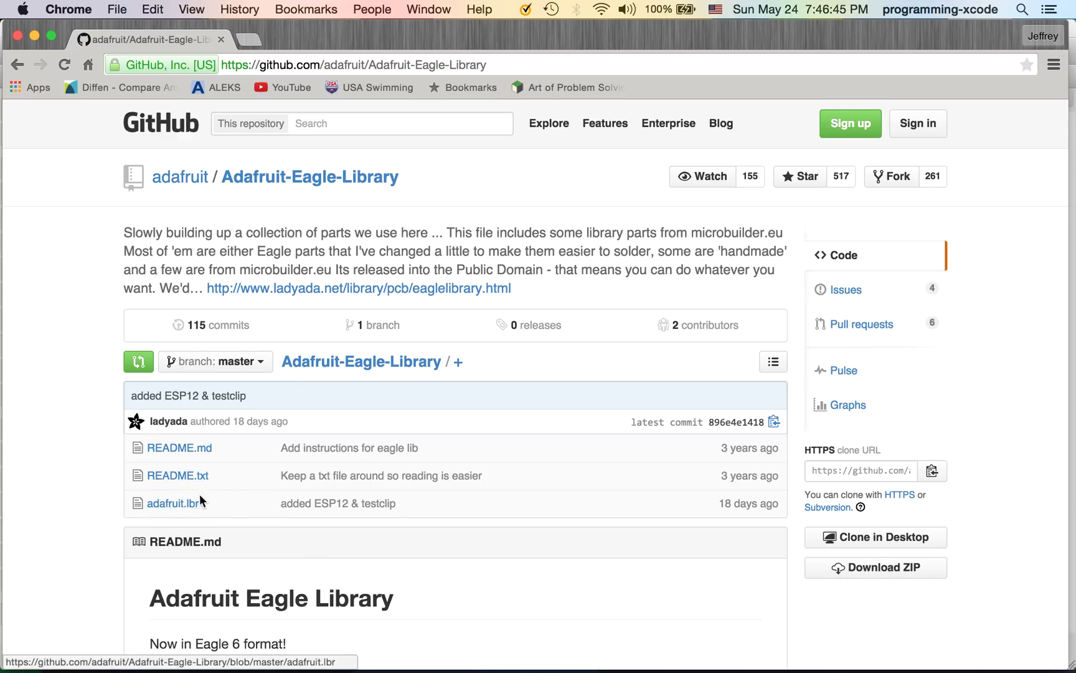
{"action": "mouse_move", "coordinate": [178, 670]}
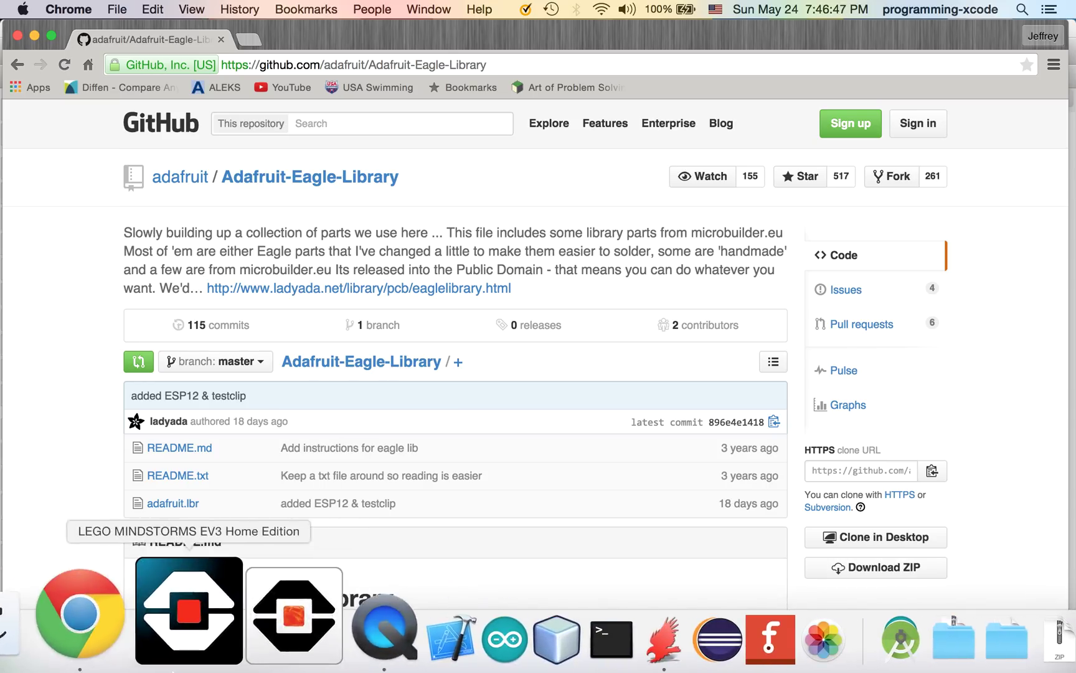
{"action": "left_click", "coordinate": [534, 665]}
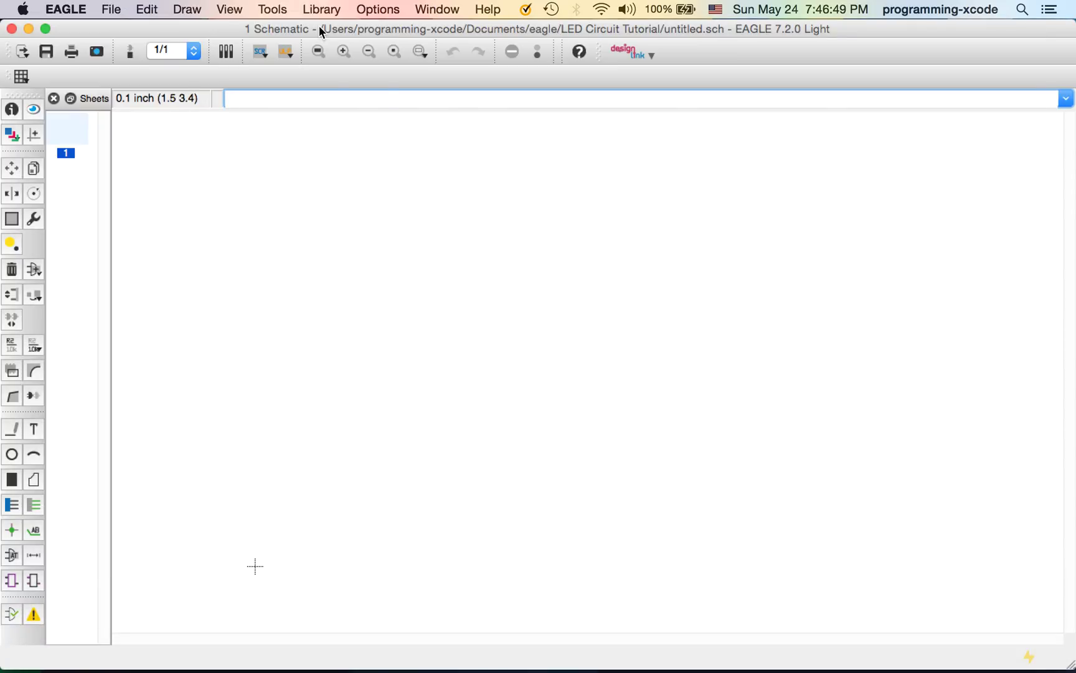
Load adafruit.lbr from Downloads > Adafruit-Eagle-Library-master via Library > Use, and show the ADD parts list
{"action": "left_click", "coordinate": [320, 9]}
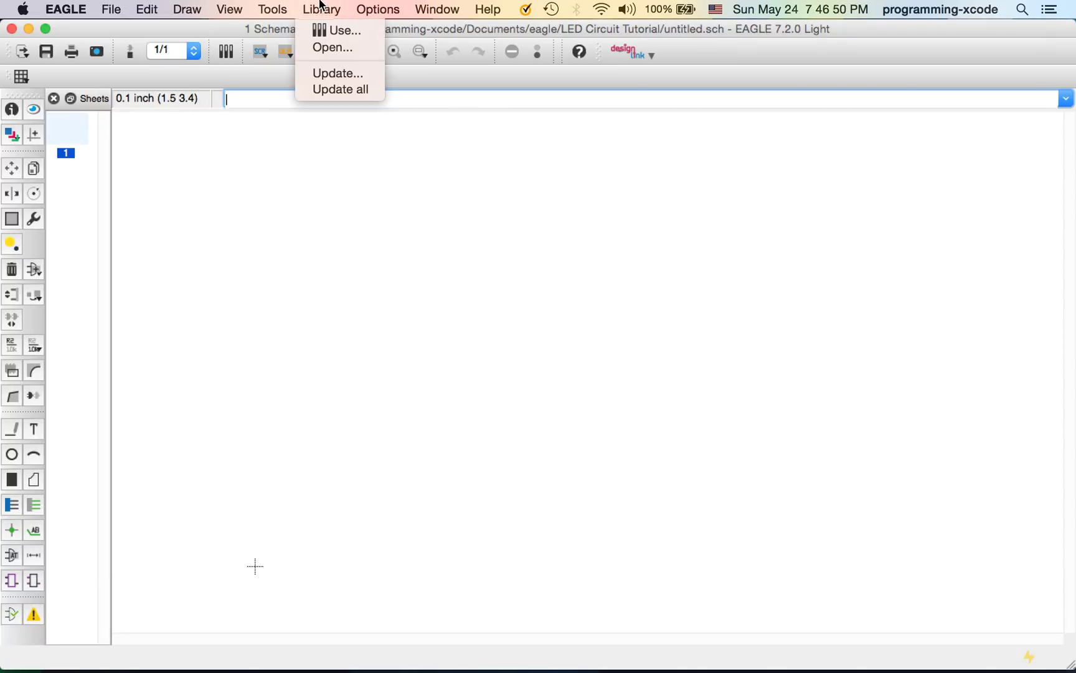
{"action": "left_click", "coordinate": [337, 29]}
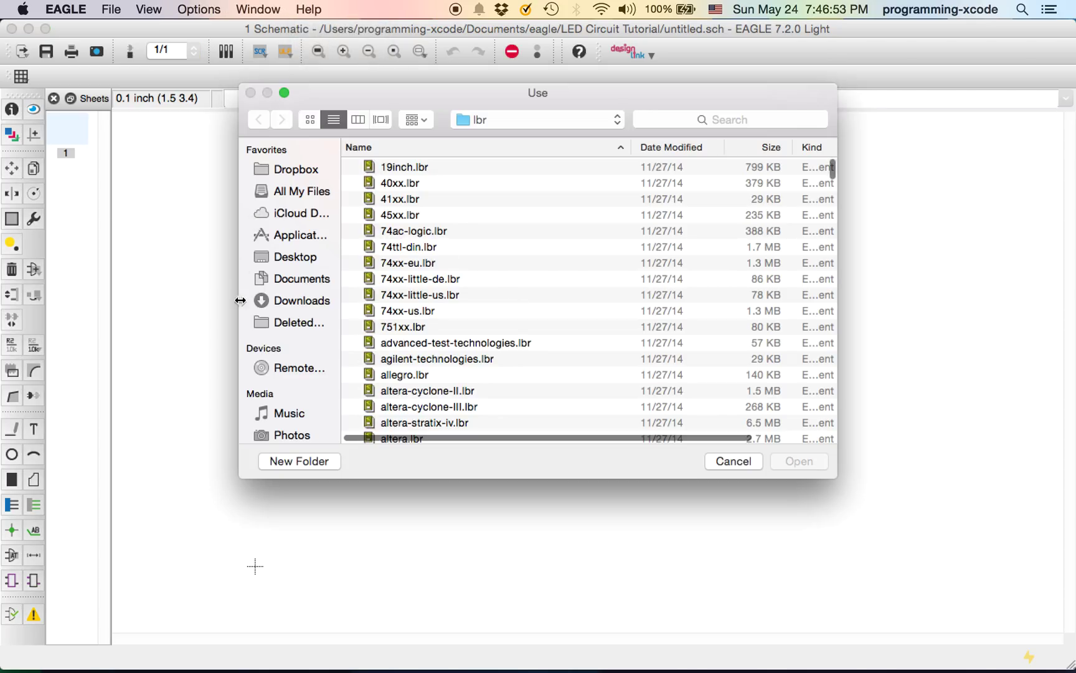
{"action": "left_click", "coordinate": [276, 299]}
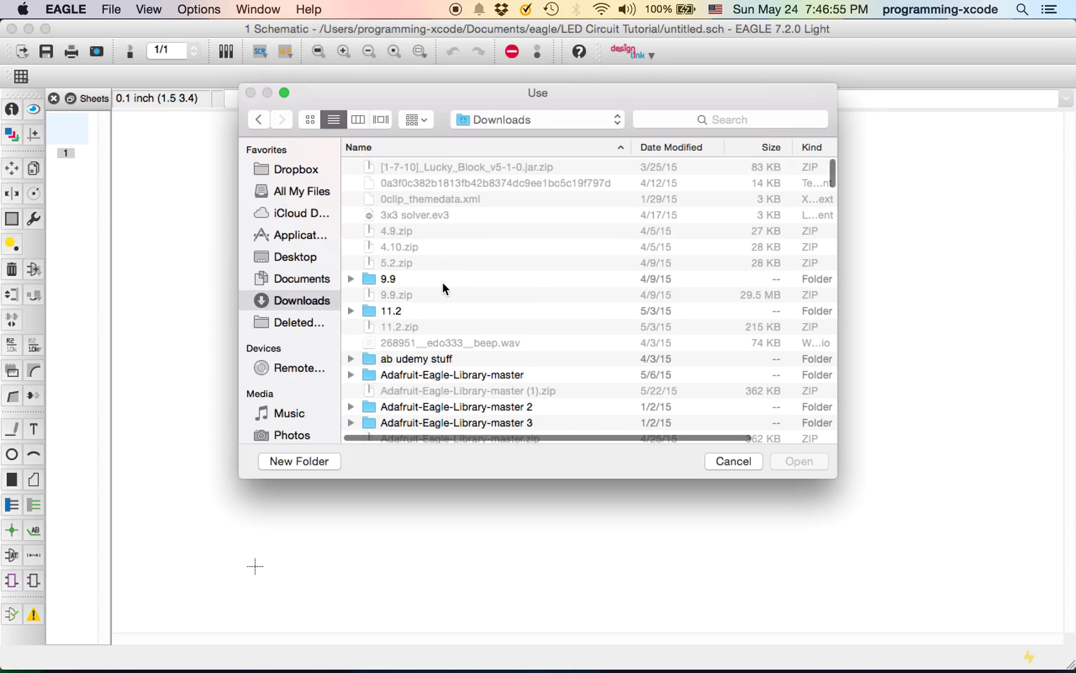
{"action": "scroll", "coordinate": [439, 299], "scroll_direction": "down", "scroll_amount": 2}
{"action": "double_click", "coordinate": [425, 320]}
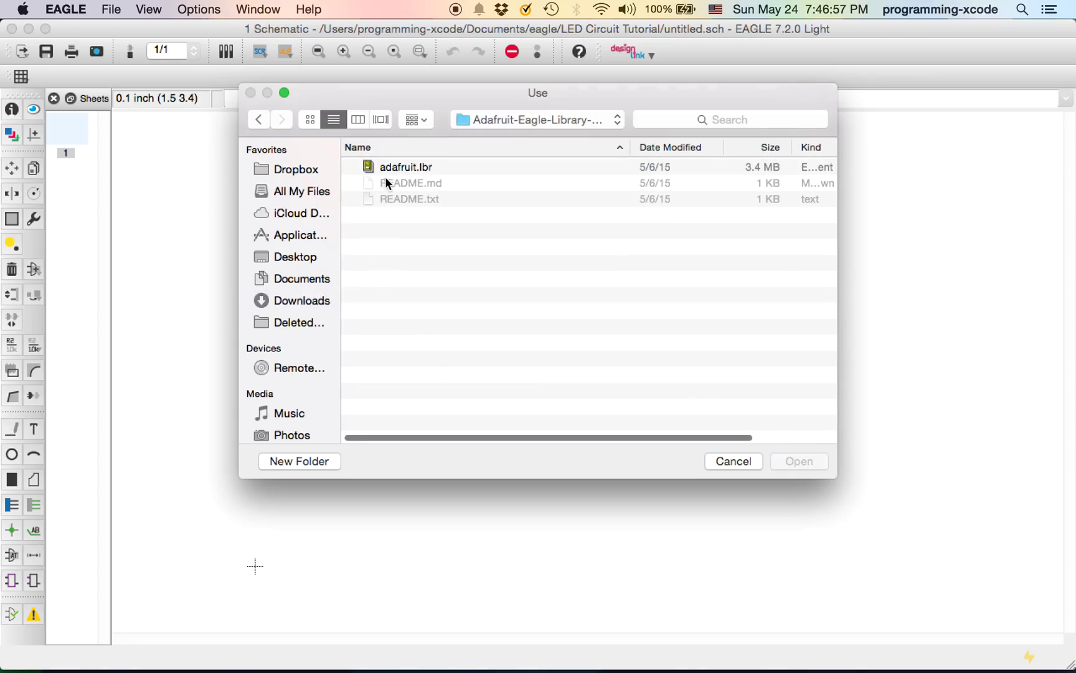
{"action": "left_click", "coordinate": [393, 168]}
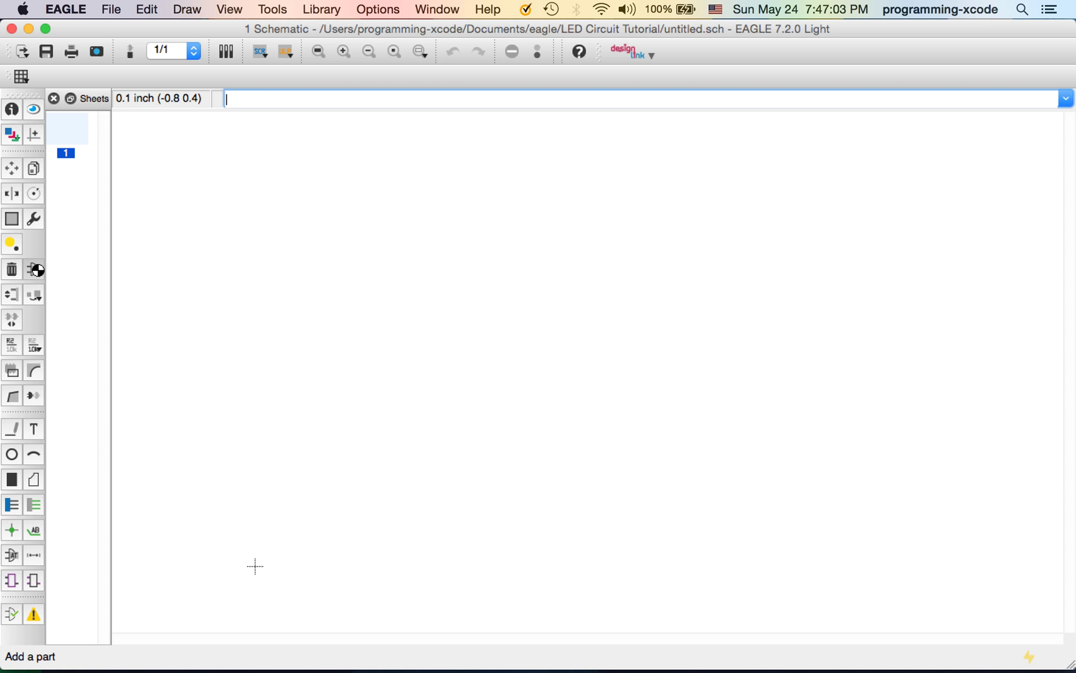
{"action": "left_click", "coordinate": [34, 269]}
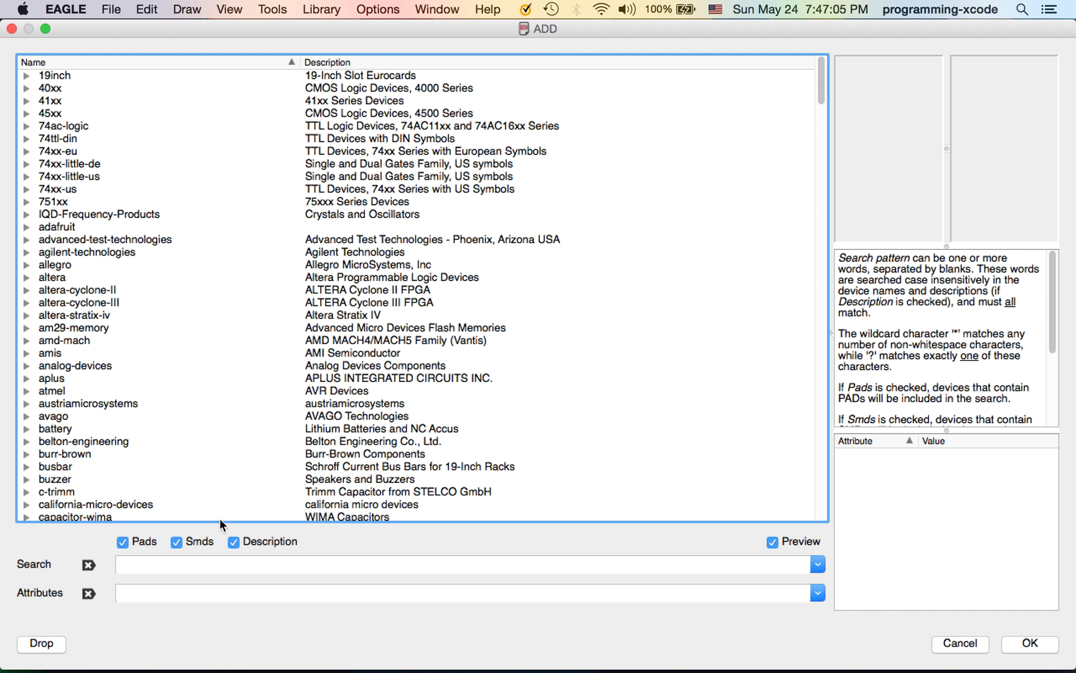
Search the ADD parts list for 'header' and scroll down to the pin-header entries
{"action": "left_click", "coordinate": [150, 564]}
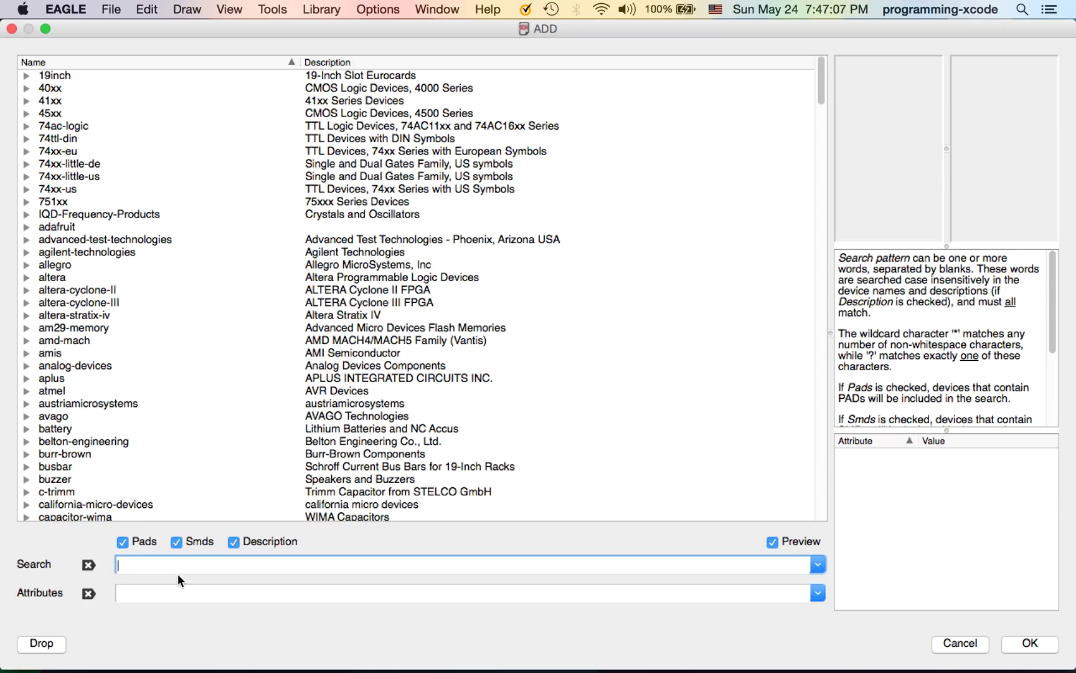
{"action": "type", "text": "header"}
{"action": "key", "text": "Return"}
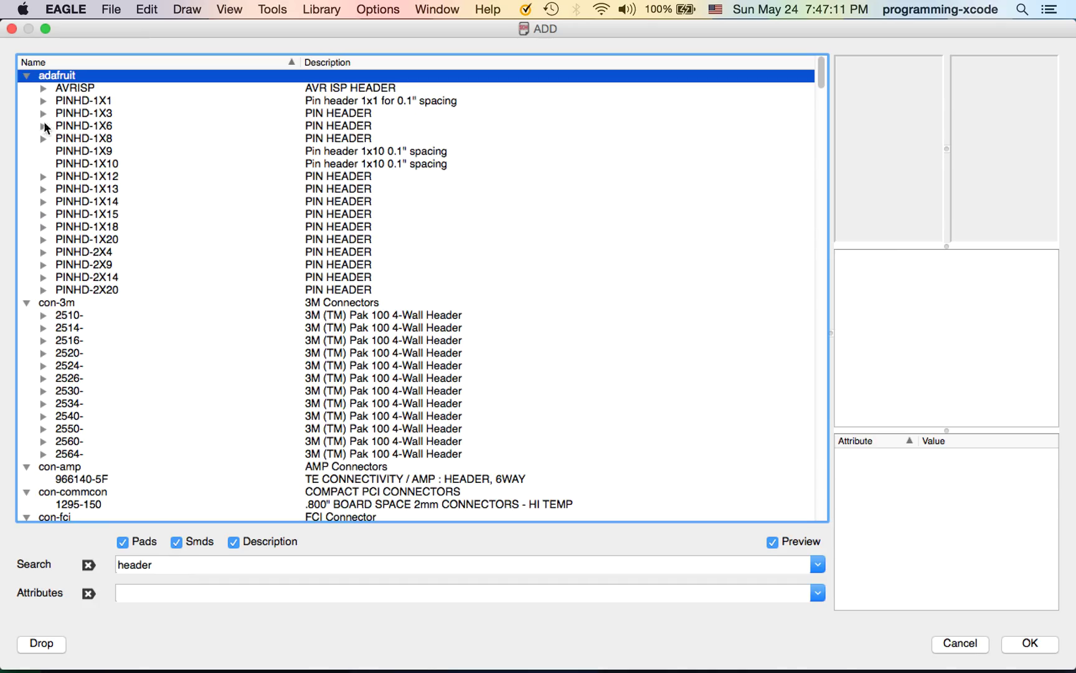
{"action": "scroll", "coordinate": [55, 208], "scroll_direction": "down", "scroll_amount": 12}
{"action": "scroll", "coordinate": [54, 205], "scroll_direction": "down", "scroll_amount": 20}
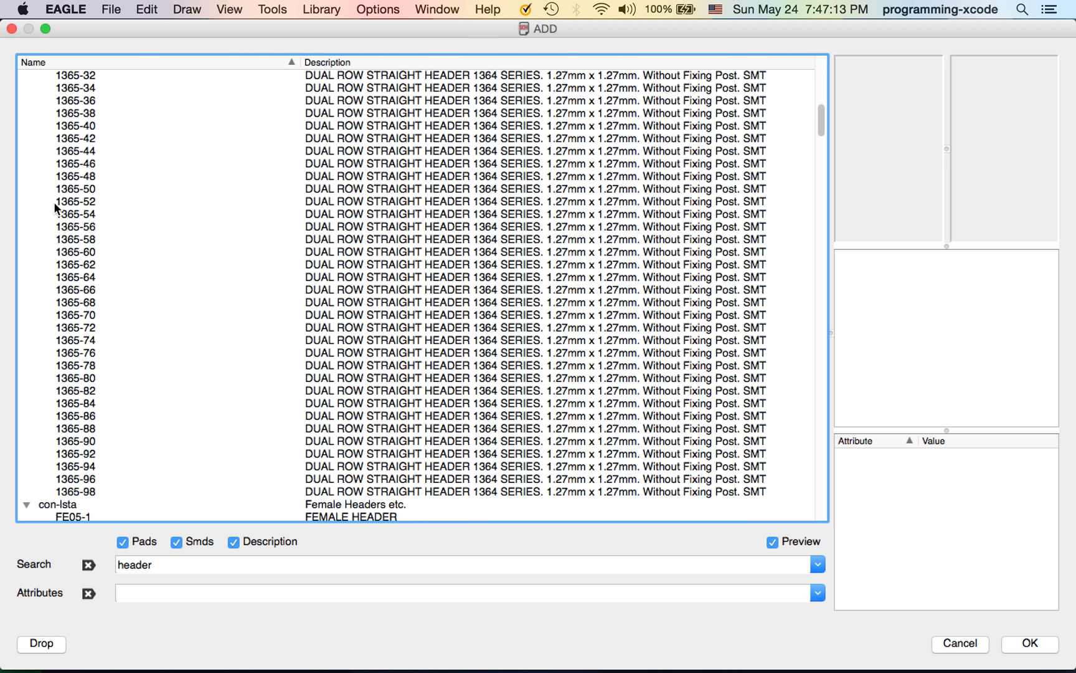
{"action": "scroll", "coordinate": [55, 204], "scroll_direction": "down", "scroll_amount": 20}
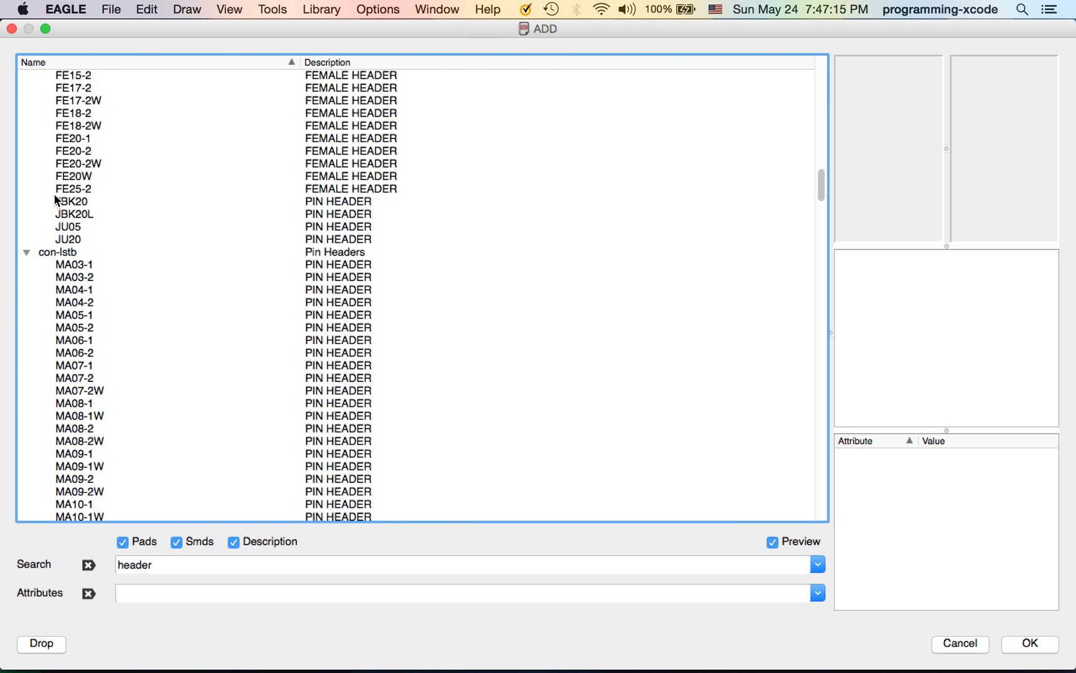
{"action": "scroll", "coordinate": [55, 198], "scroll_direction": "down", "scroll_amount": 20}
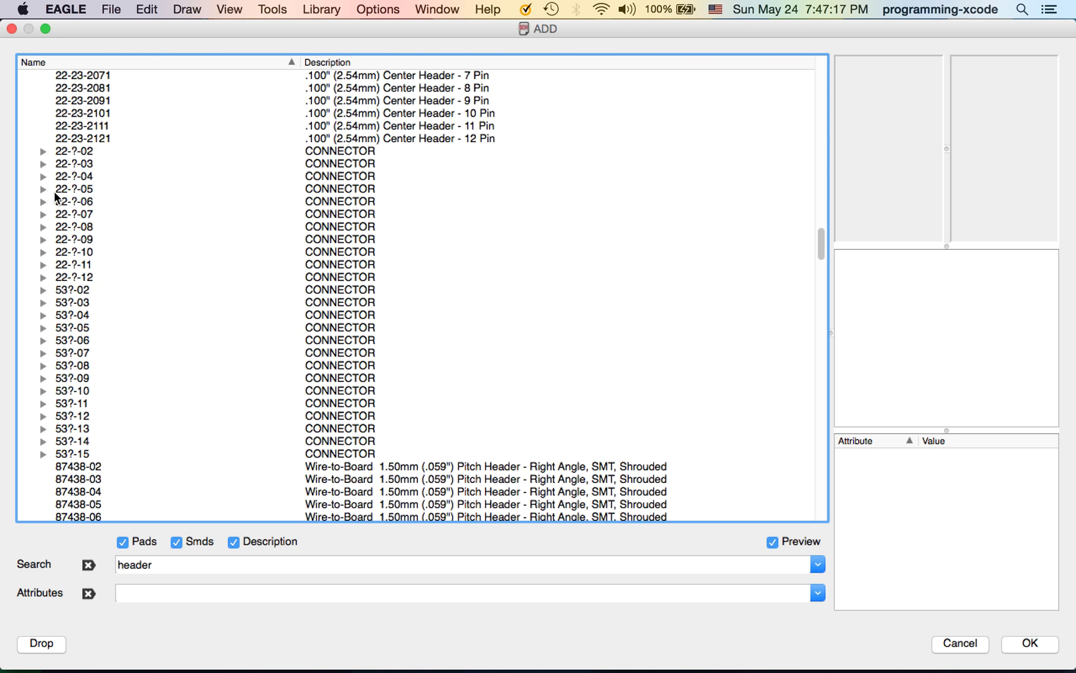
{"action": "scroll", "coordinate": [55, 193], "scroll_direction": "down", "scroll_amount": 20}
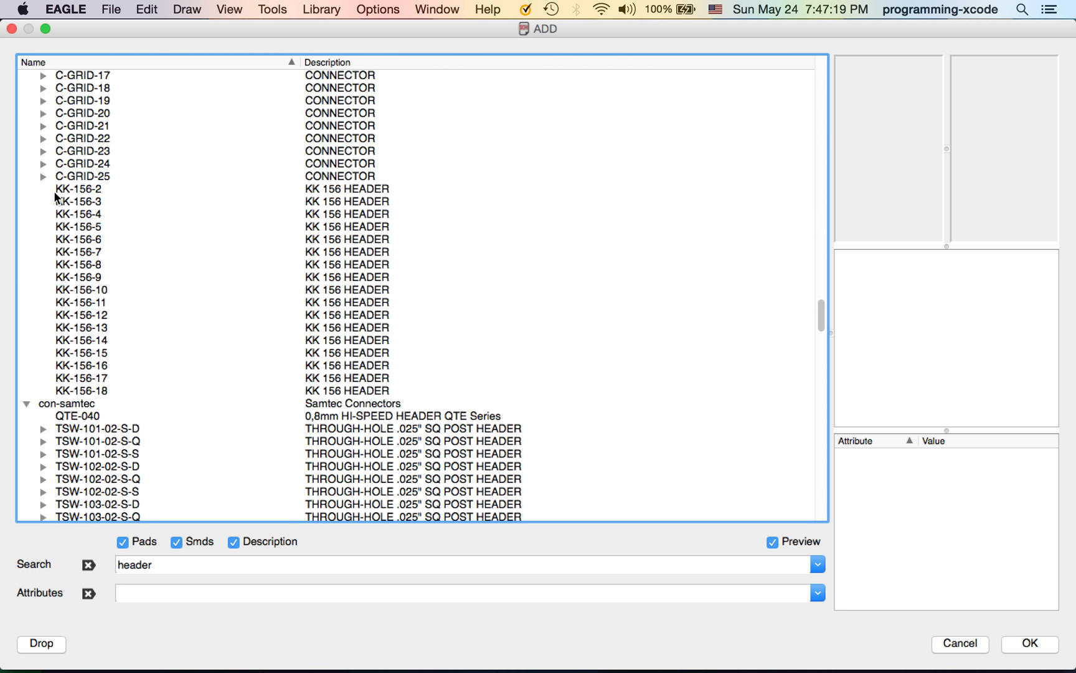
{"action": "scroll", "coordinate": [55, 193], "scroll_direction": "down", "scroll_amount": 20}
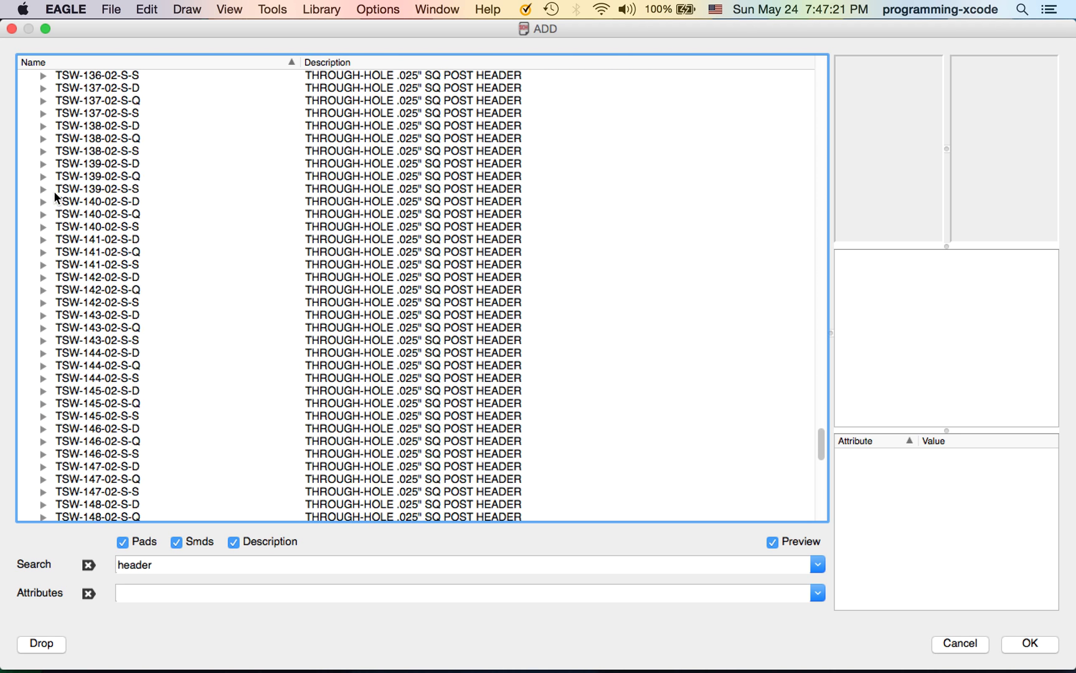
{"action": "scroll", "coordinate": [53, 190], "scroll_direction": "down", "scroll_amount": 3}
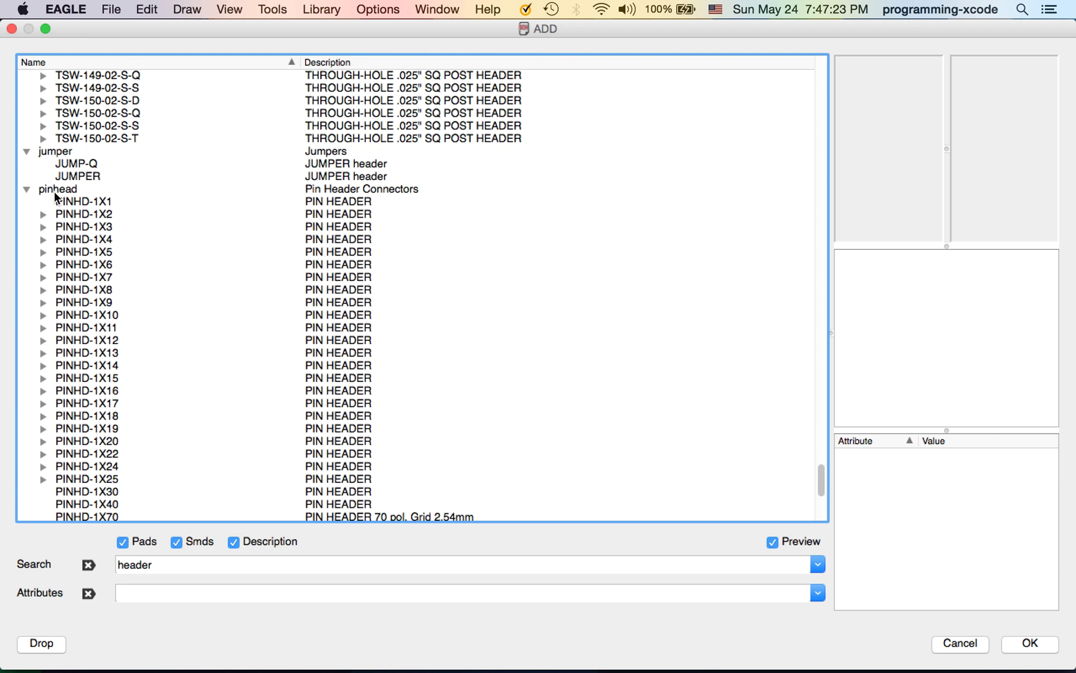
Choose PINHD-1X2 with the 1X02 package and place it on the schematic as JP1
{"action": "left_click", "coordinate": [41, 211]}
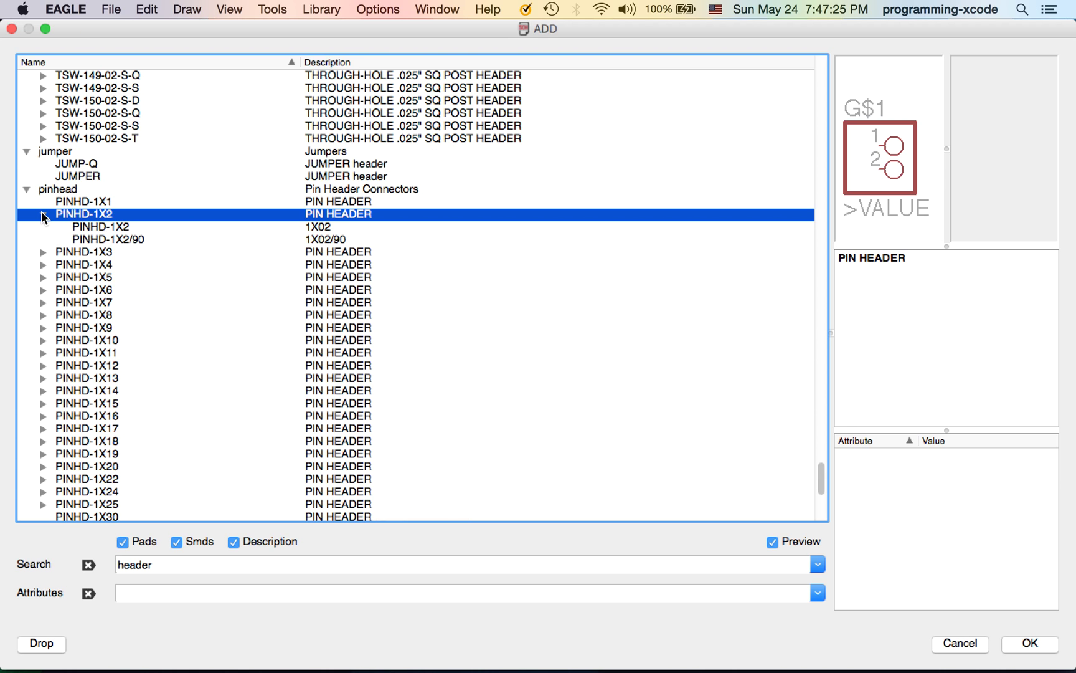
{"action": "left_click", "coordinate": [94, 229]}
{"action": "left_click", "coordinate": [1046, 646]}
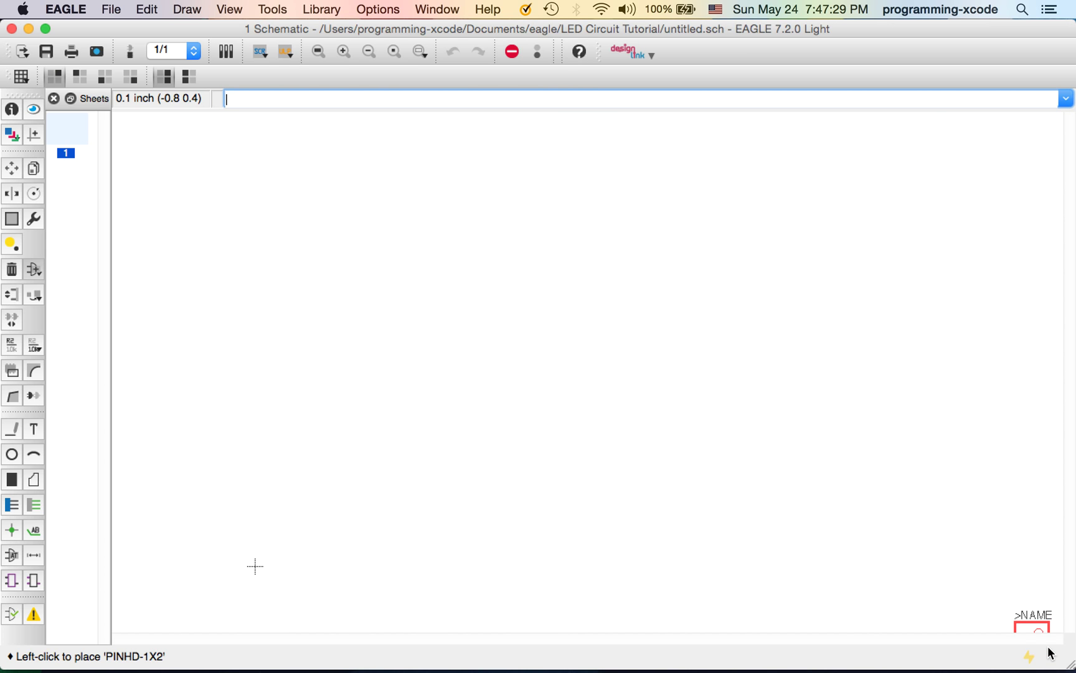
{"action": "left_click", "coordinate": [300, 310]}
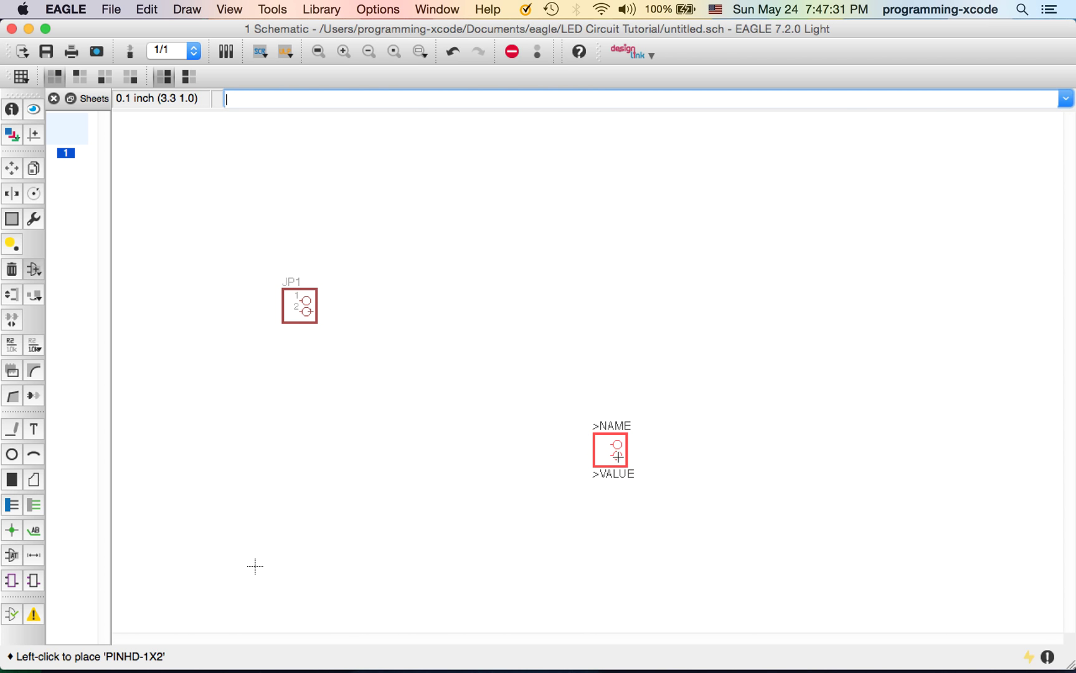
{"action": "key", "text": "Escape"}
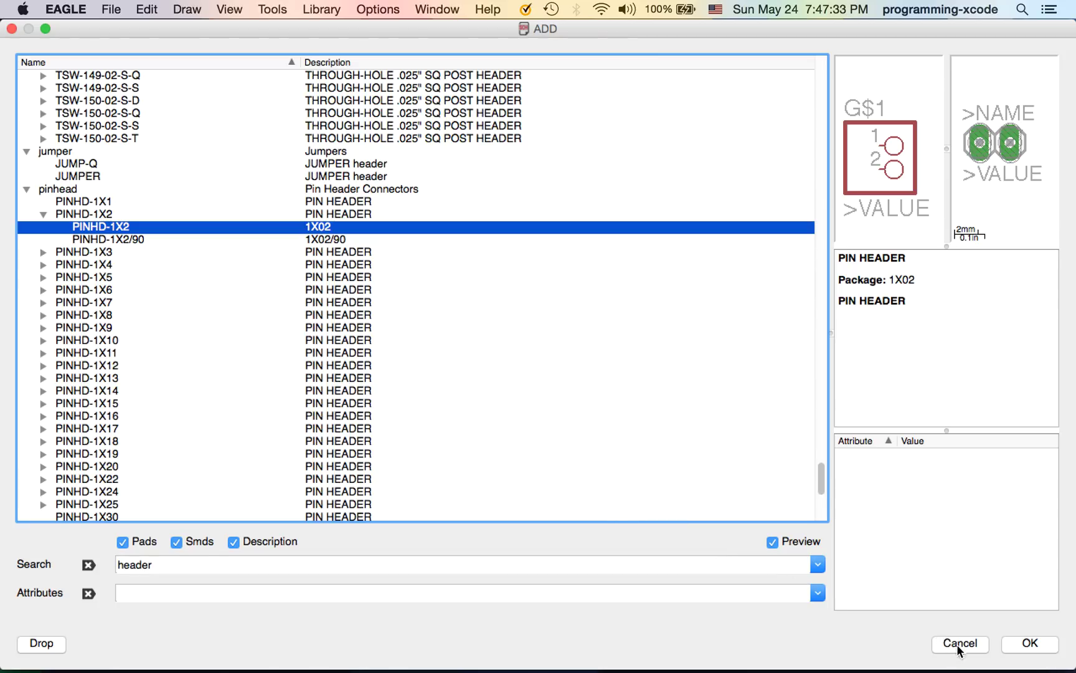
Search for 'res' and place the adafruit R-US_0204/5 resistor as R1, up and right of JP1
{"action": "left_click", "coordinate": [89, 565]}
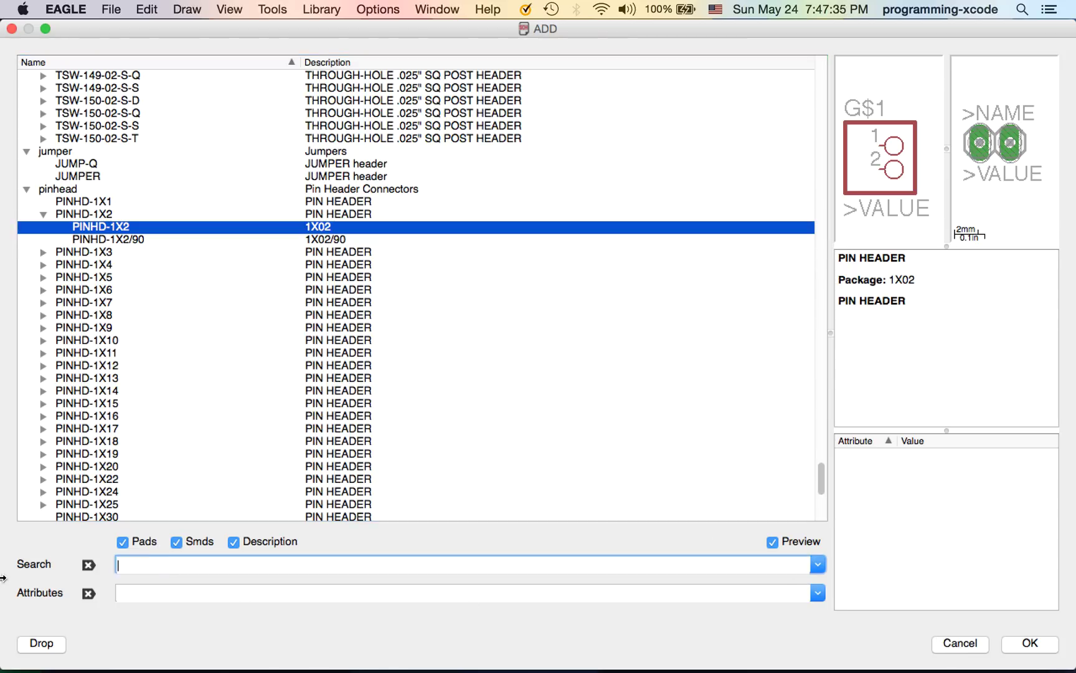
{"action": "type", "text": "resistor"}
{"action": "key", "text": "Return"}
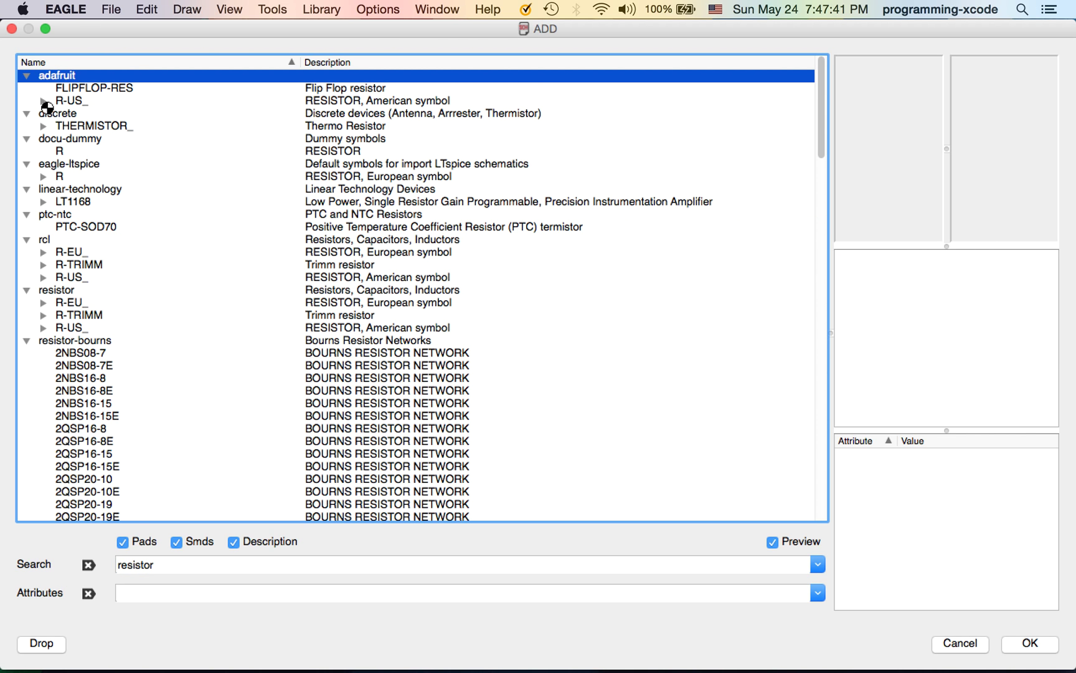
{"action": "left_click", "coordinate": [42, 101]}
{"action": "left_click", "coordinate": [112, 101]}
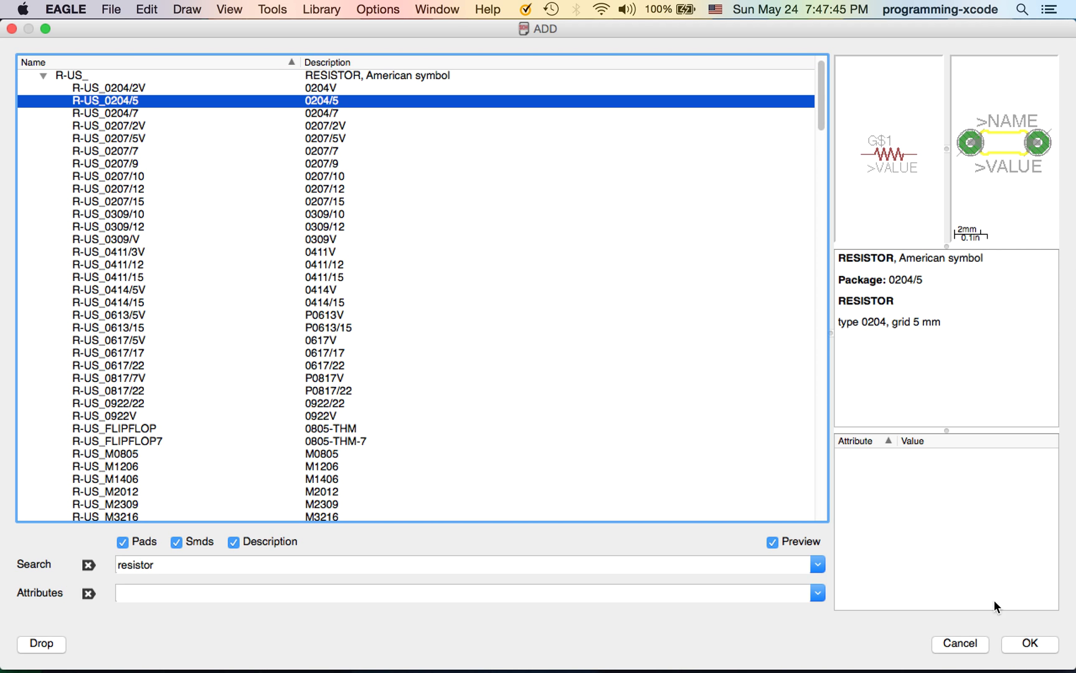
{"action": "left_click", "coordinate": [1020, 646]}
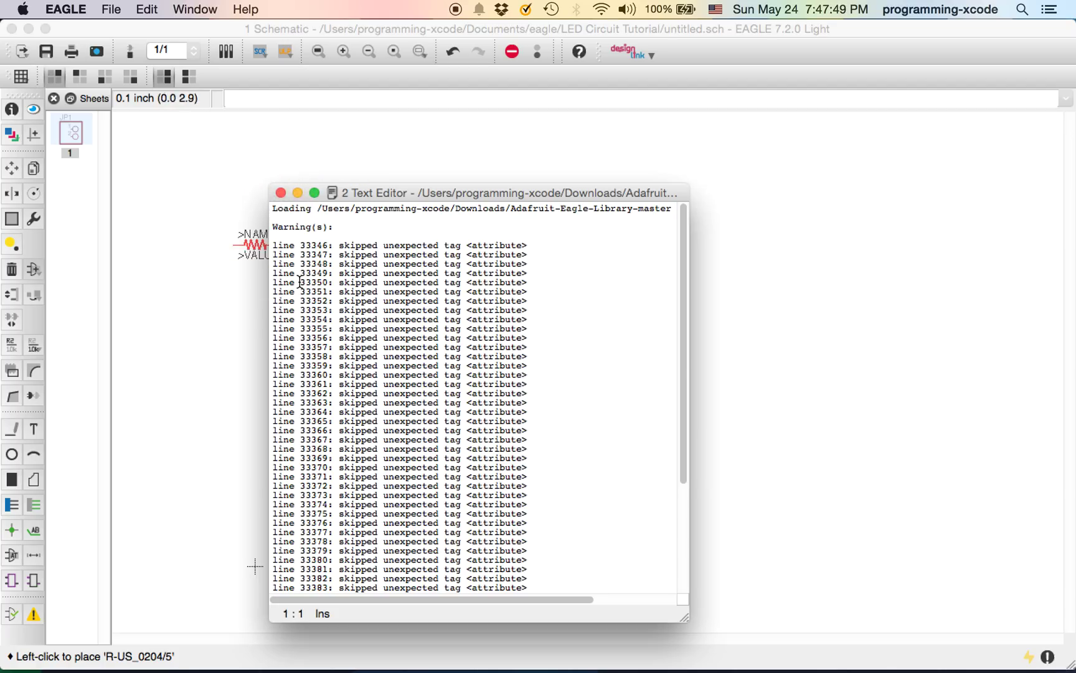
{"action": "left_click", "coordinate": [280, 193]}
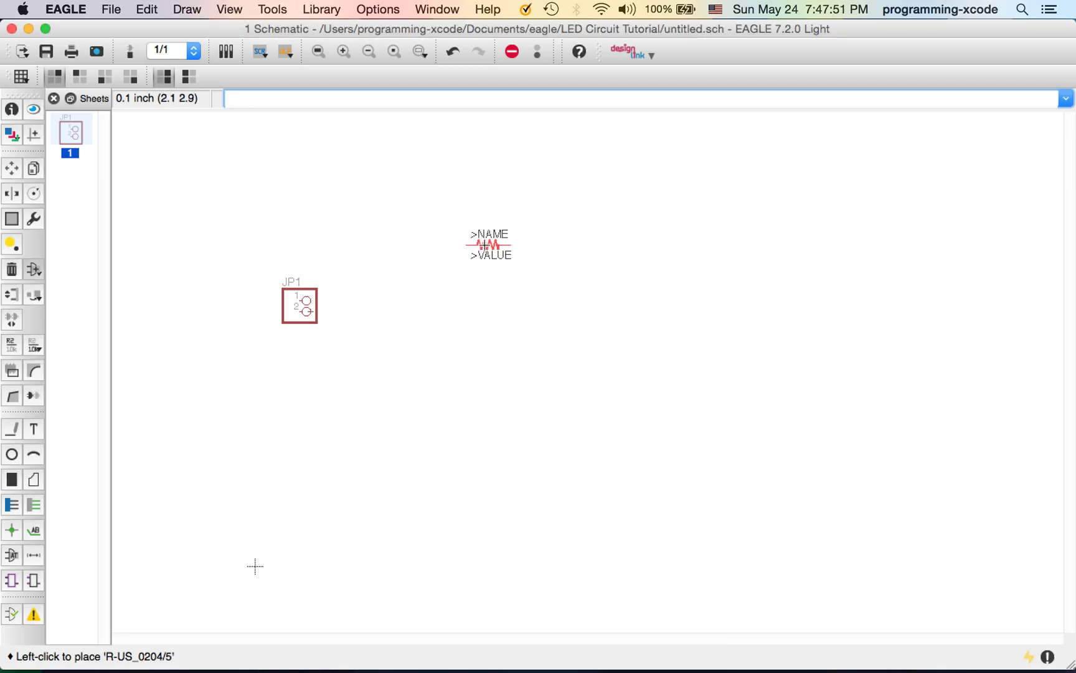
{"action": "left_click", "coordinate": [466, 234]}
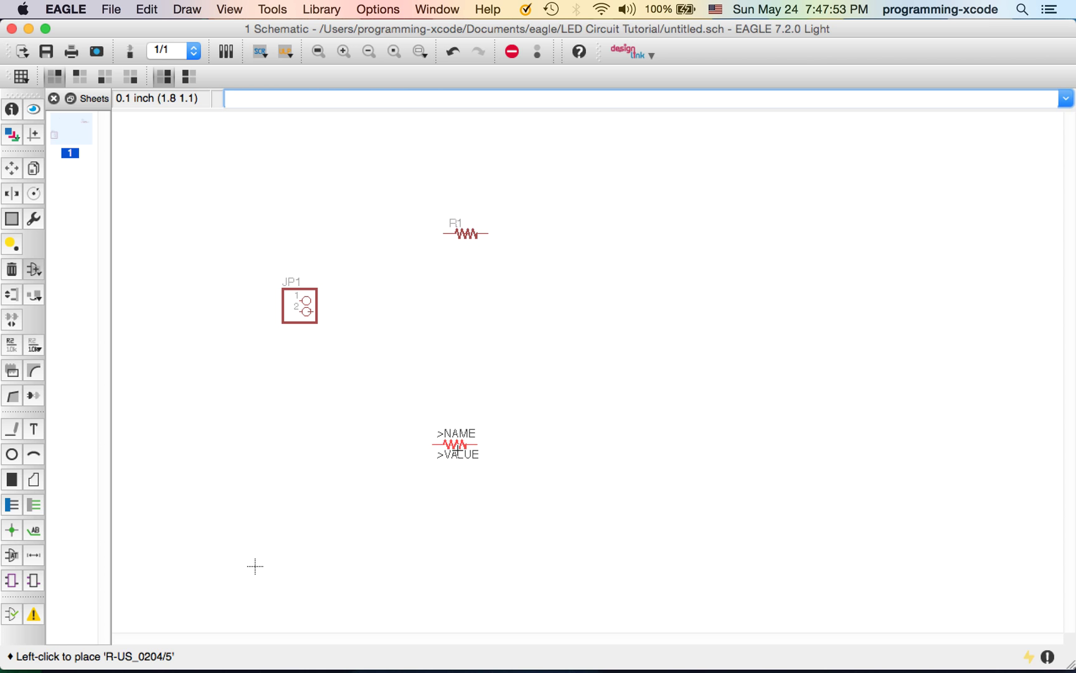
{"action": "key", "text": "Escape"}
Search for 'led' and place the adafruit LED5MM part as LED1 beside R1
{"action": "double_click", "coordinate": [199, 565]}
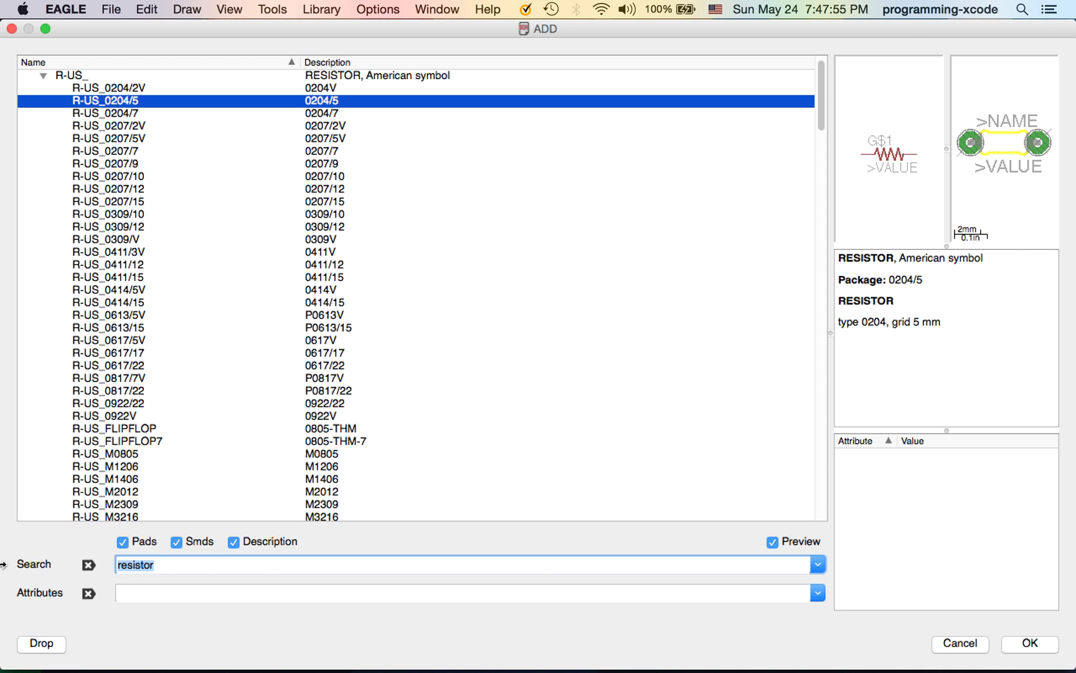
{"action": "key", "text": "BackSpace"}
{"action": "type", "text": "led"}
{"action": "key", "text": "Return"}
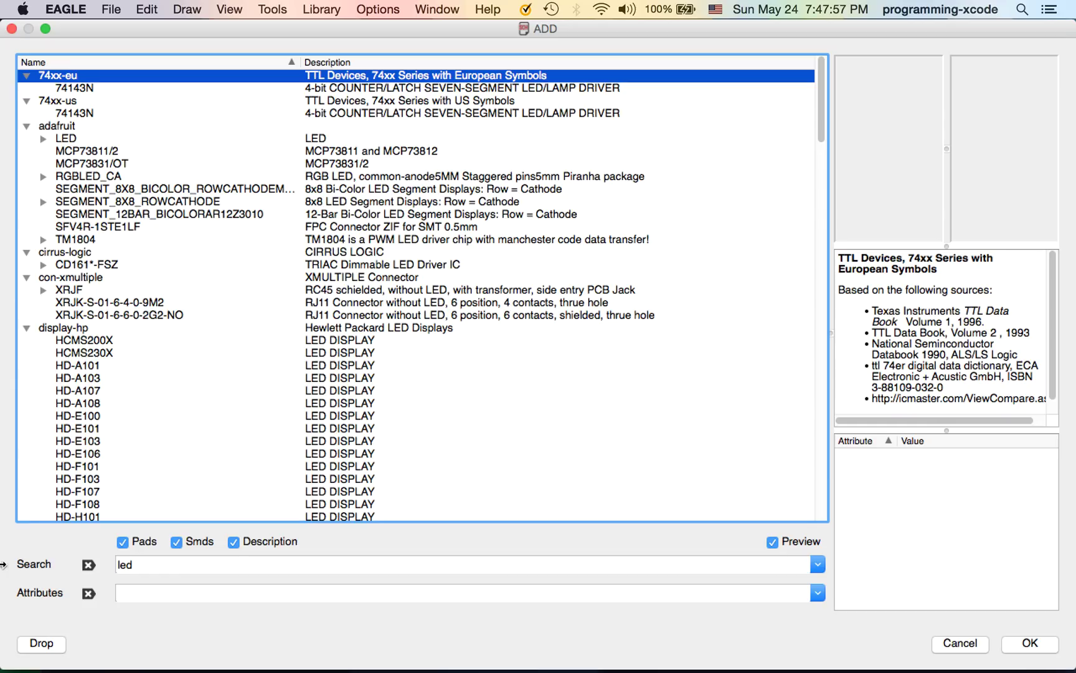
{"action": "left_click", "coordinate": [43, 138]}
{"action": "left_click", "coordinate": [85, 151]}
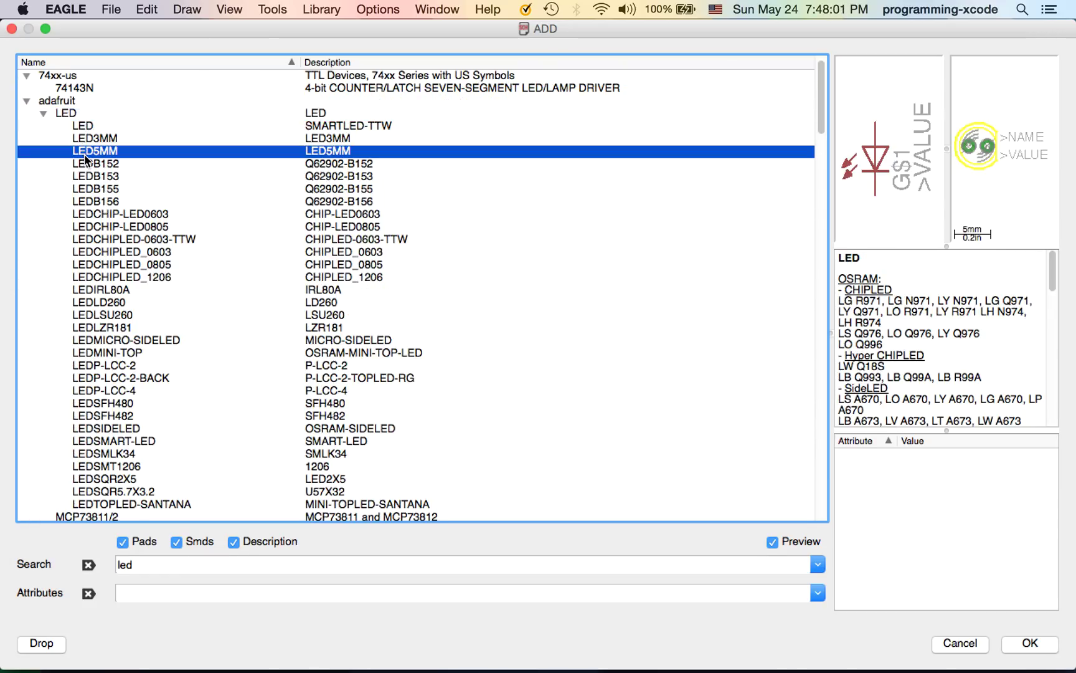
{"action": "left_click", "coordinate": [1031, 645]}
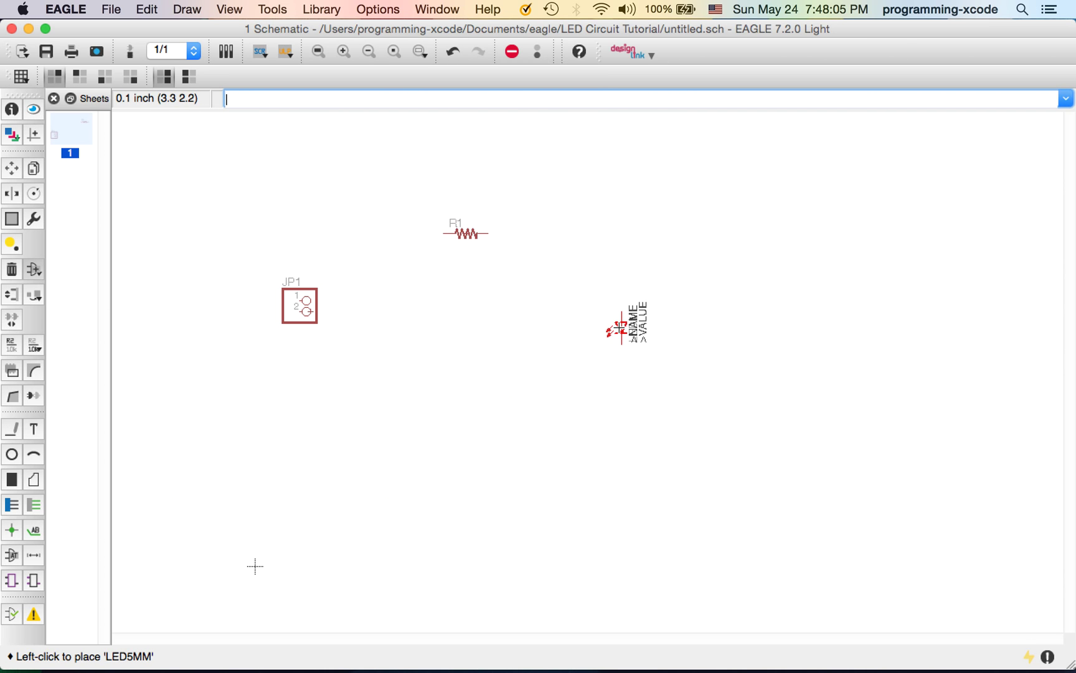
{"action": "left_click", "coordinate": [632, 340]}
{"action": "key", "text": "Escape"}
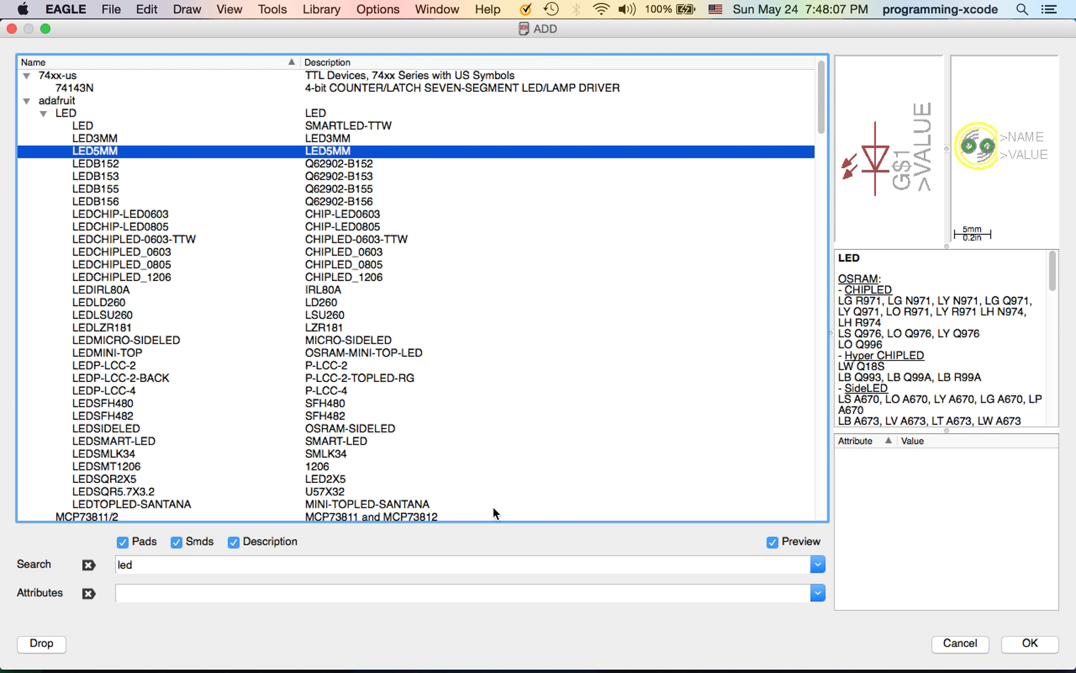
Search for 'gnd' and add the supply2 GND ground symbol
{"action": "triple_click", "coordinate": [243, 565]}
{"action": "key", "text": "BackSpace"}
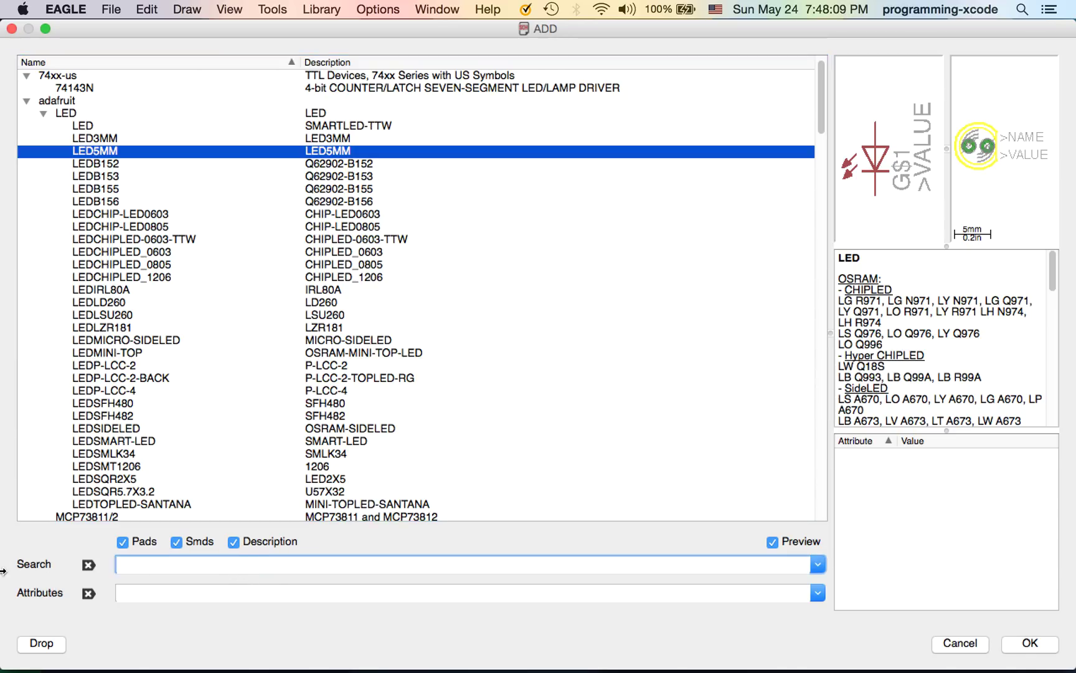
{"action": "key", "text": "Return"}
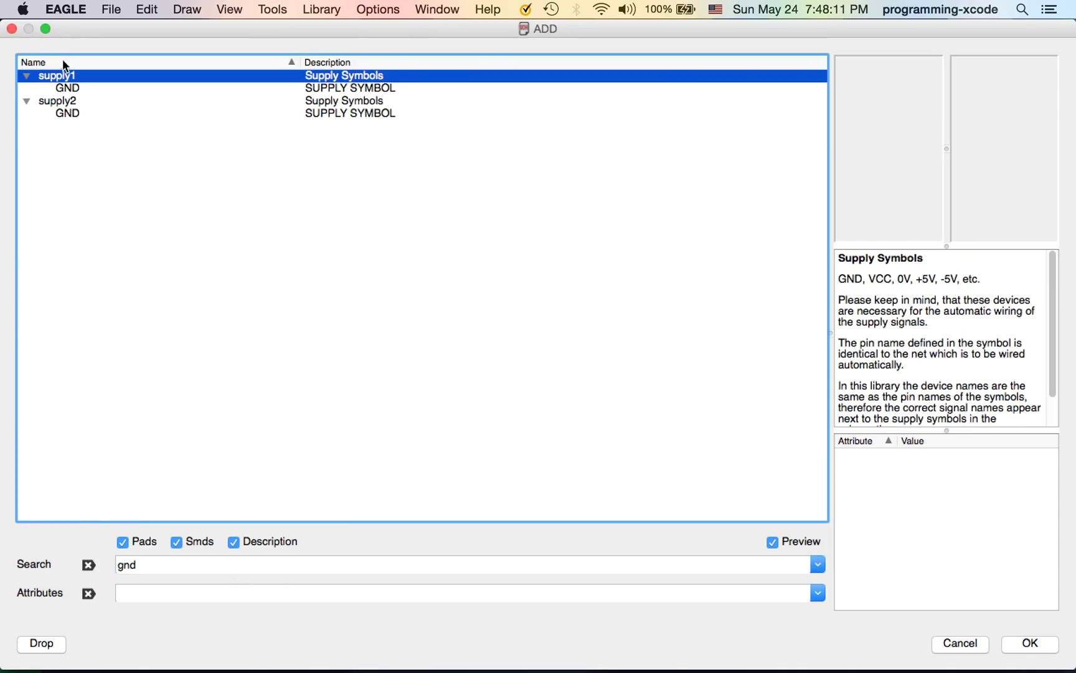
{"action": "left_click", "coordinate": [89, 115]}
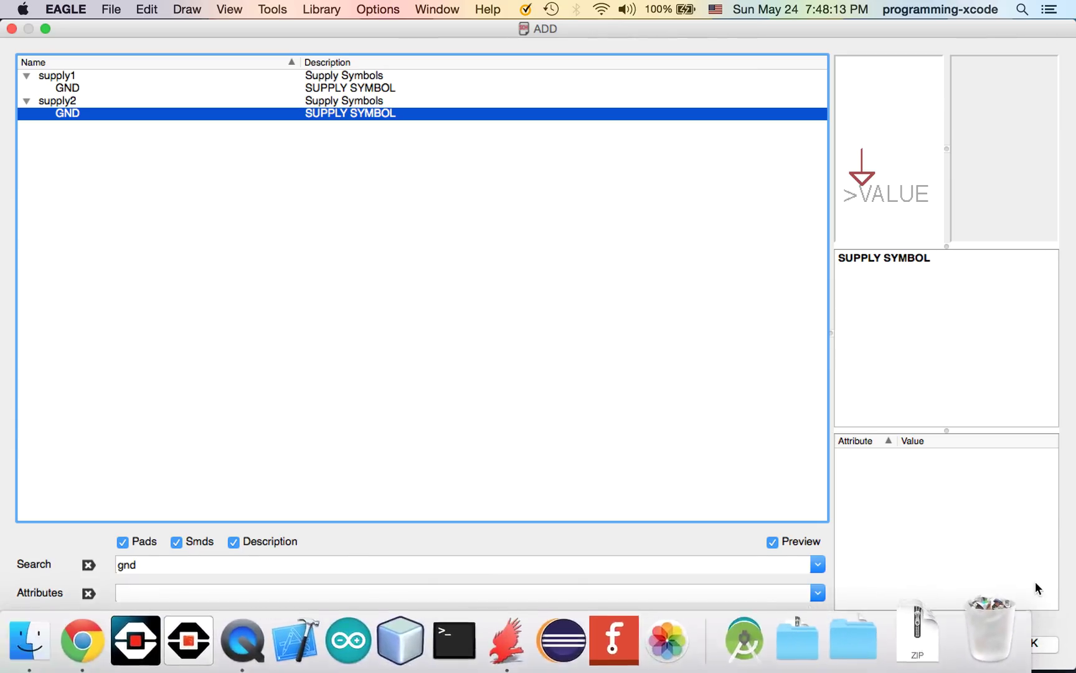
{"action": "left_click", "coordinate": [1030, 643]}
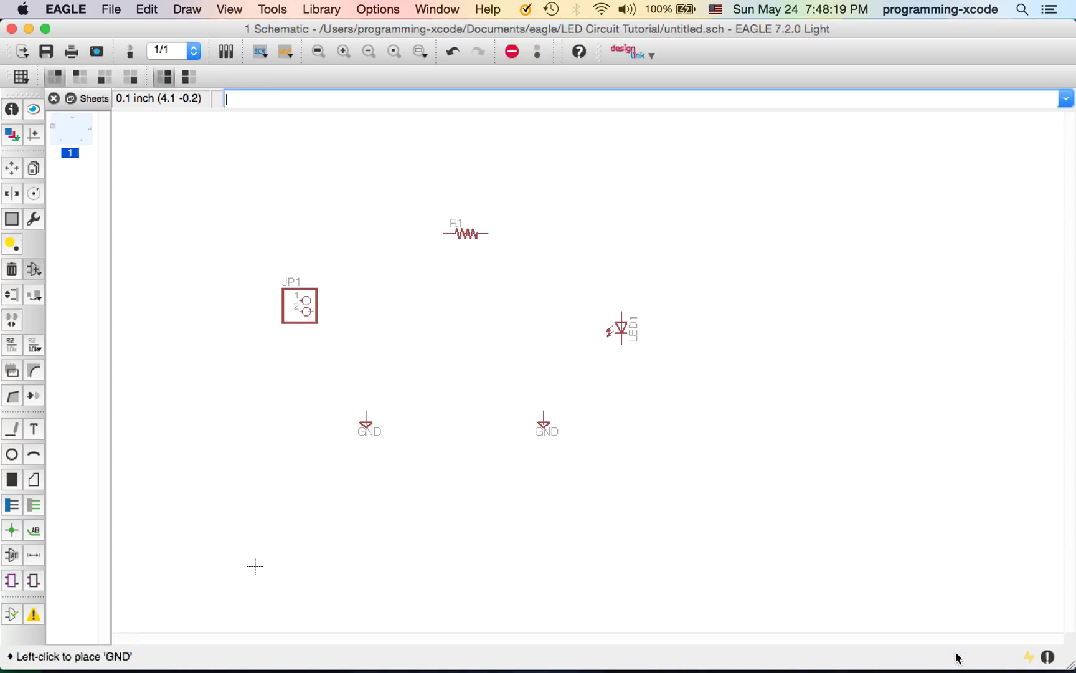
Draw nets JP1 pin 1→R1→LED1→right GND, and left GND→JP1 pin 2
{"action": "left_click", "coordinate": [11, 428]}
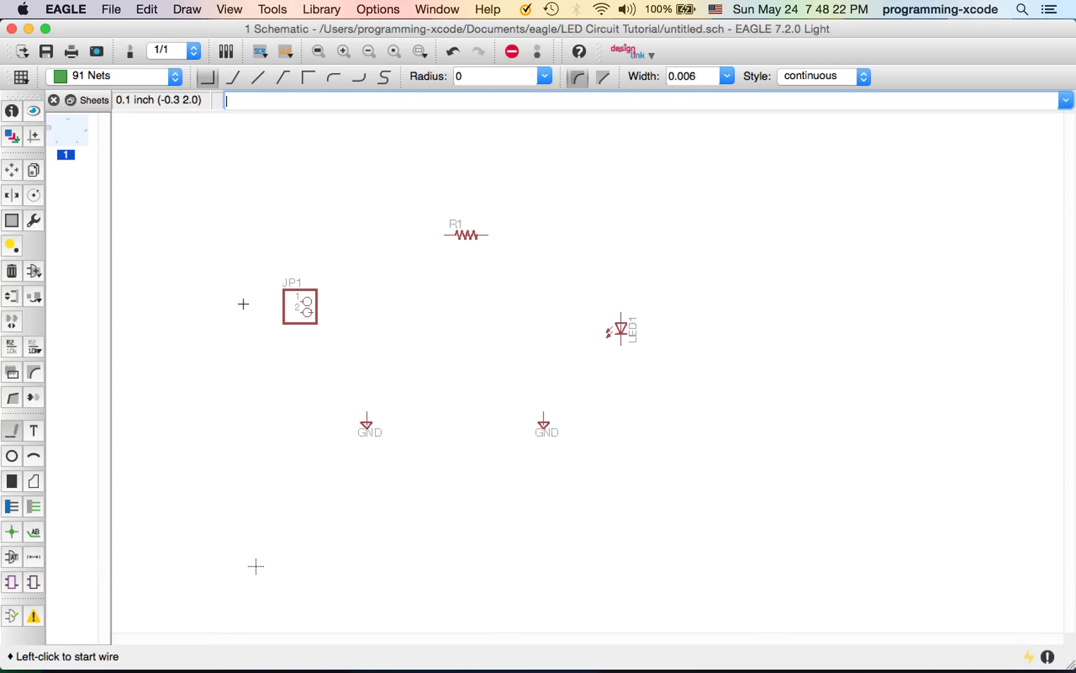
{"action": "left_click", "coordinate": [301, 303]}
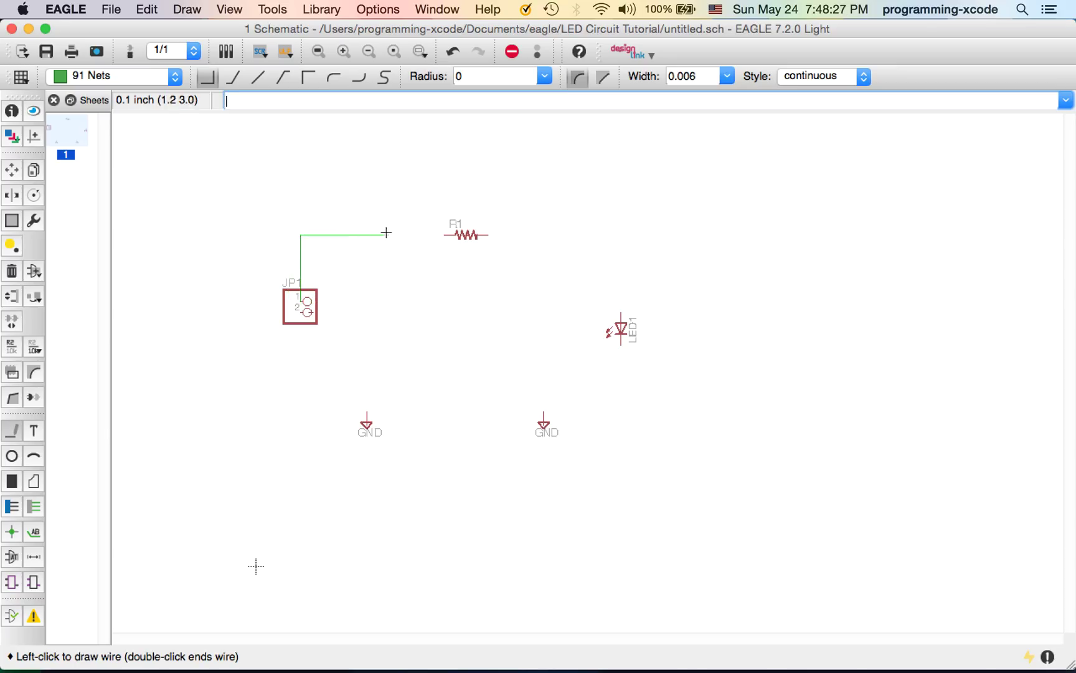
{"action": "left_click", "coordinate": [447, 234]}
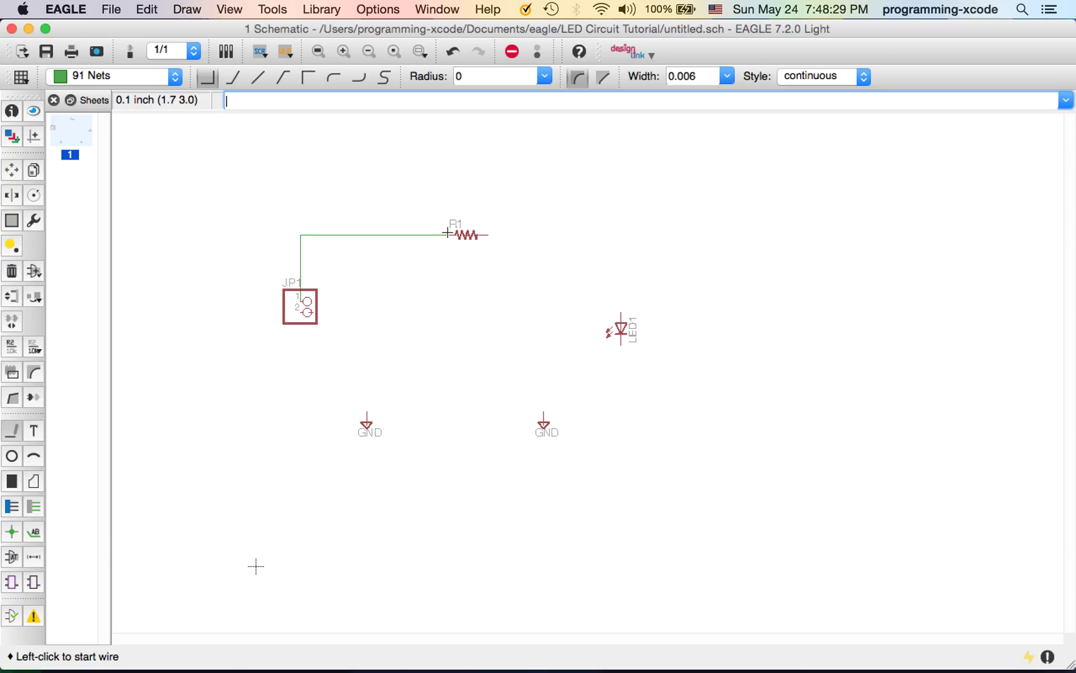
{"action": "left_click", "coordinate": [485, 235]}
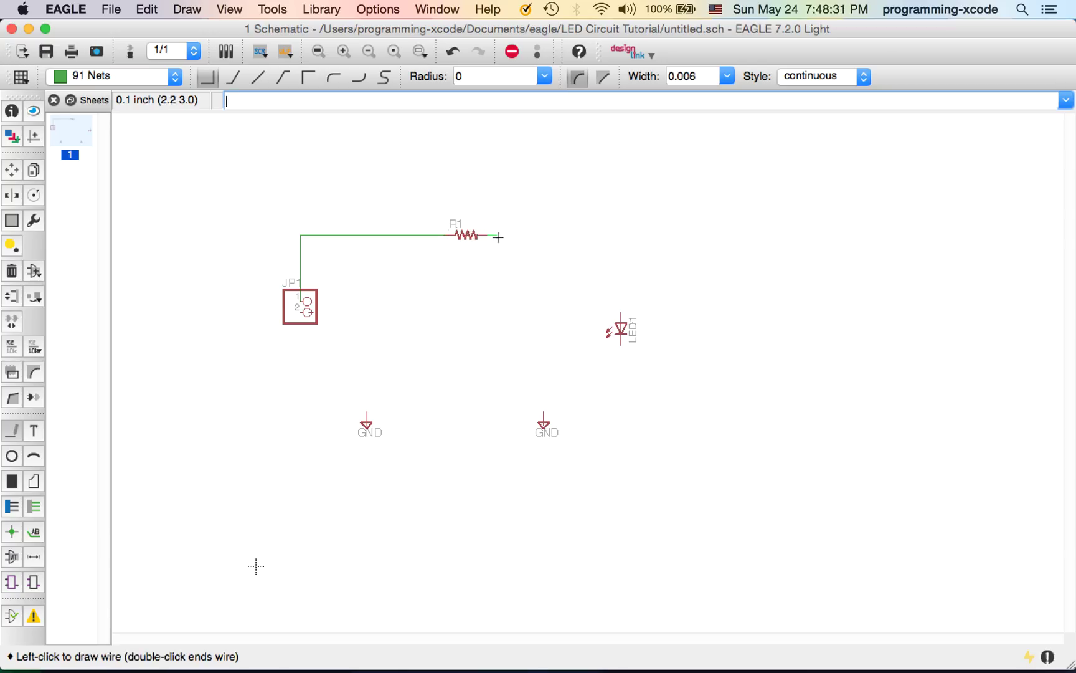
{"action": "left_click", "coordinate": [622, 314]}
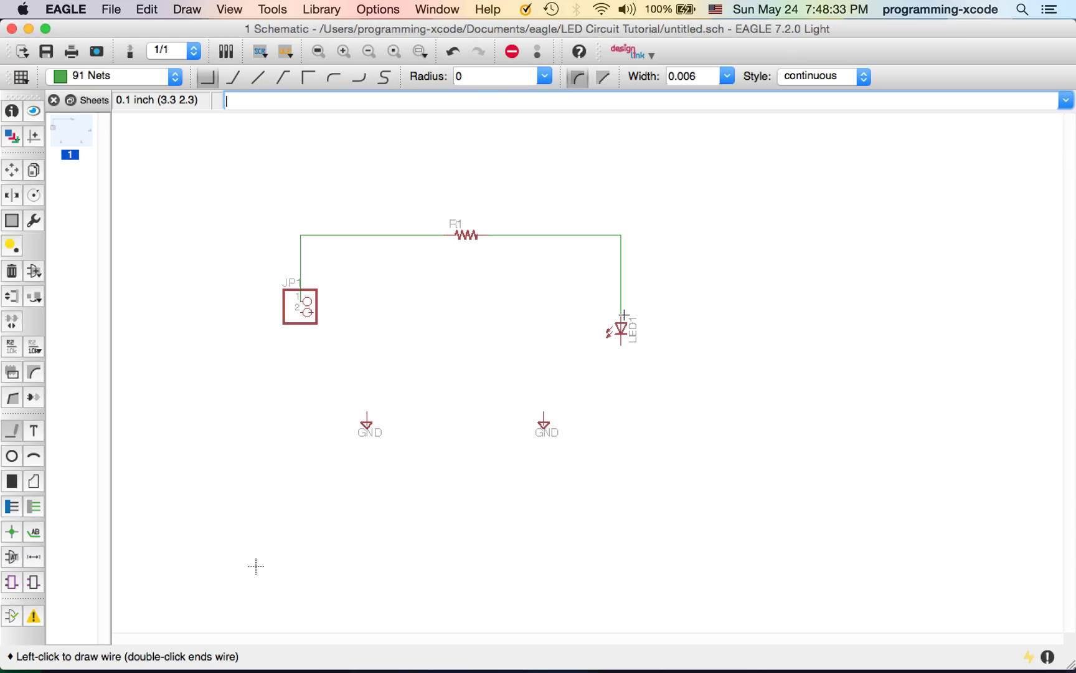
{"action": "left_click", "coordinate": [624, 315]}
{"action": "left_click", "coordinate": [617, 346]}
{"action": "left_click", "coordinate": [622, 399]}
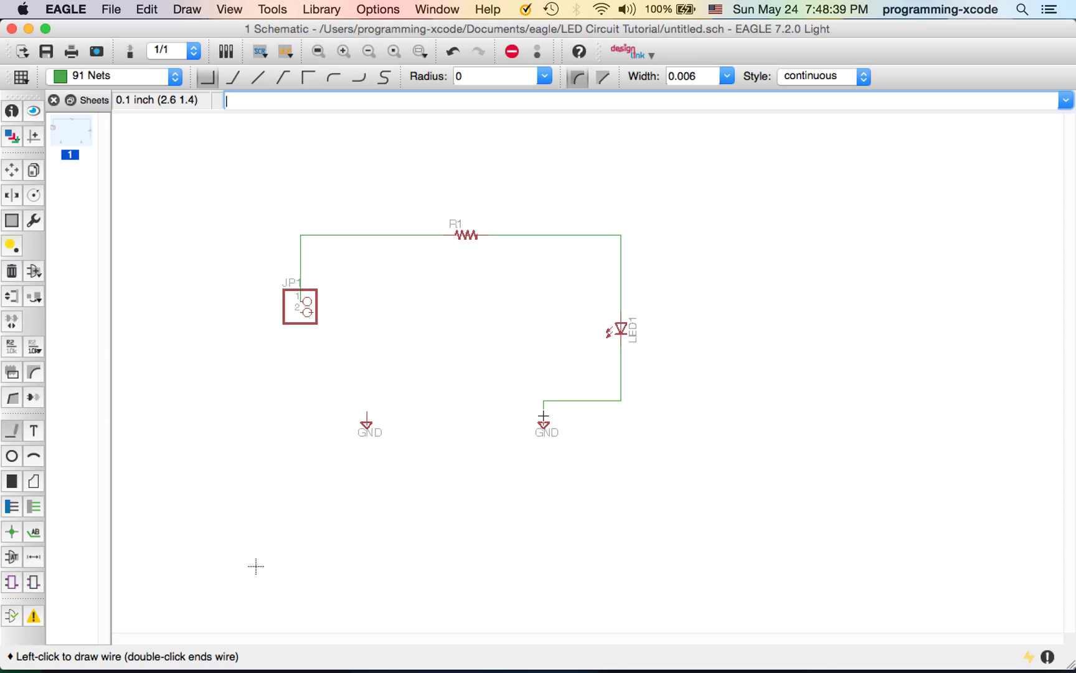
{"action": "left_click", "coordinate": [365, 414]}
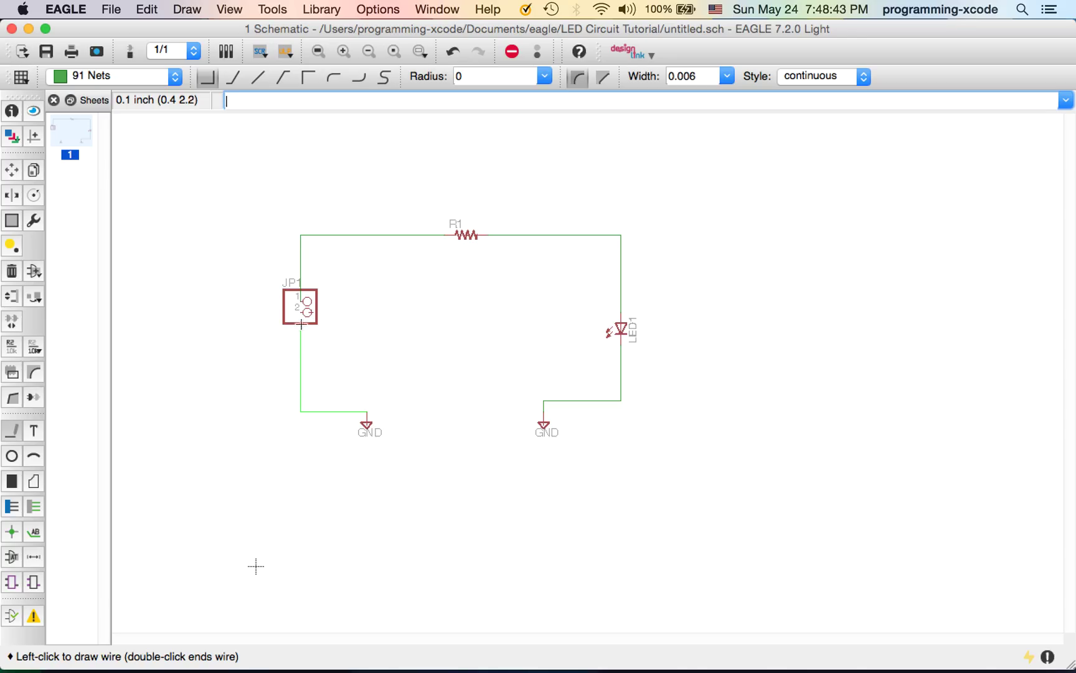
{"action": "left_click", "coordinate": [301, 311]}
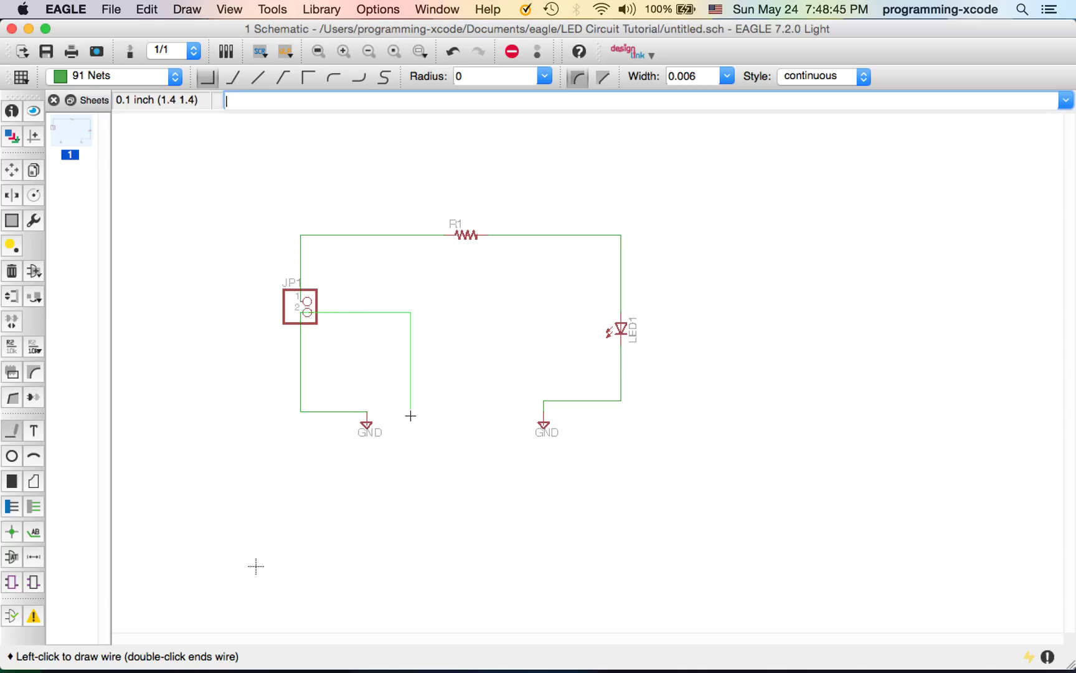
{"action": "key", "text": "Escape"}
Save the schematic as Untitled.sch and generate the Untitled.brd board from it via Switch to board
{"action": "key", "text": "super+s"}
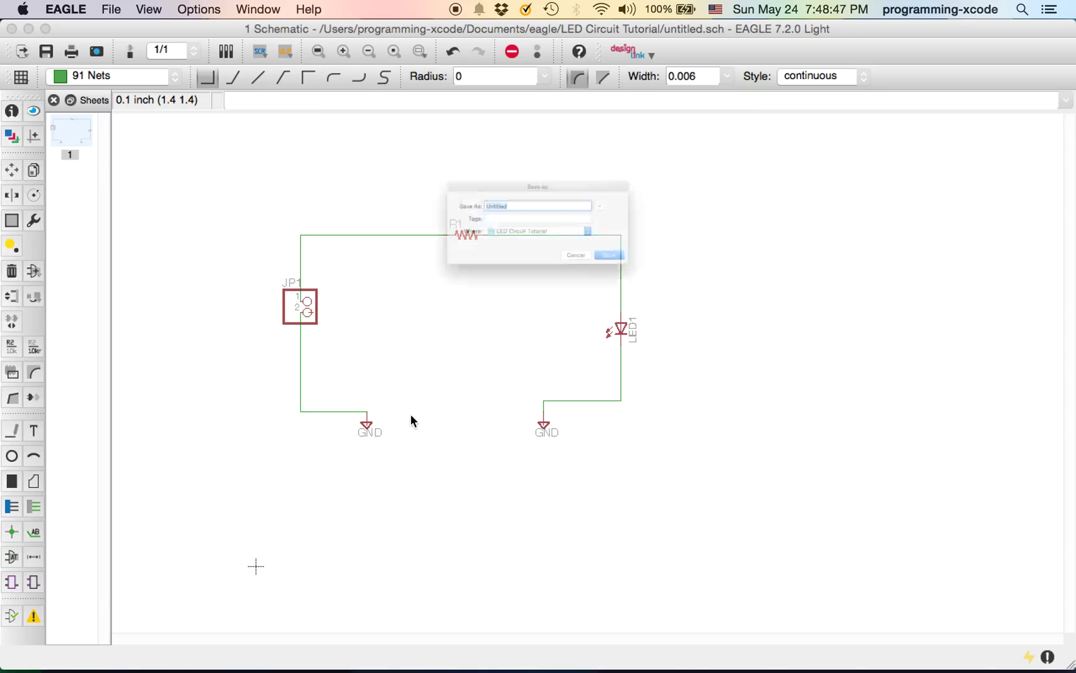
{"action": "key", "text": "Return"}
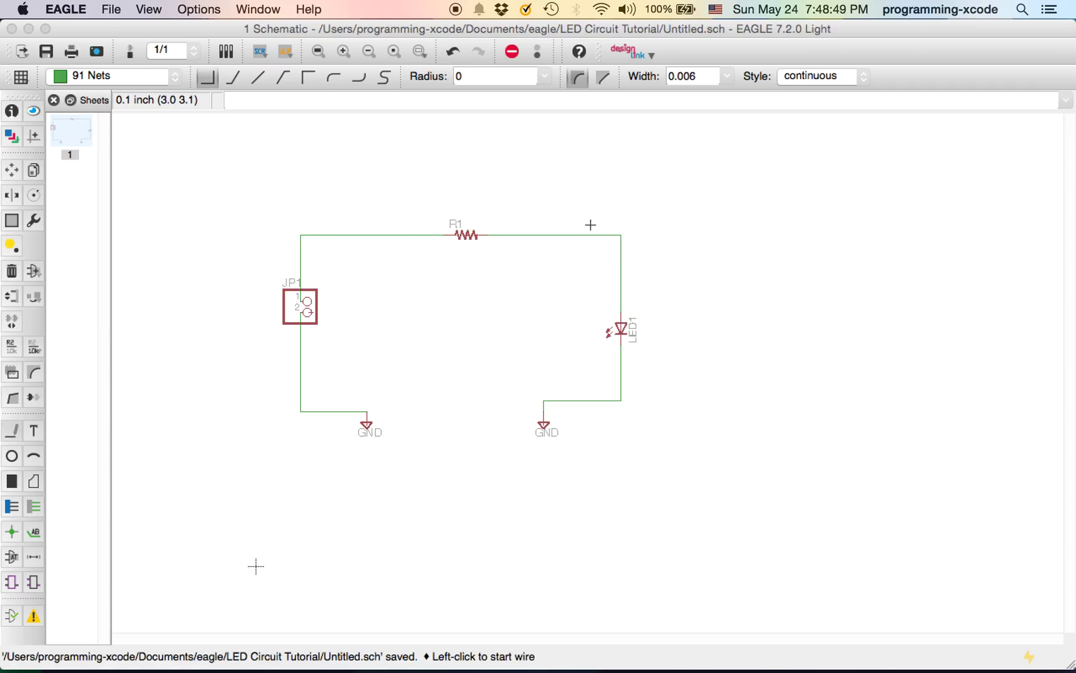
{"action": "left_click", "coordinate": [133, 33]}
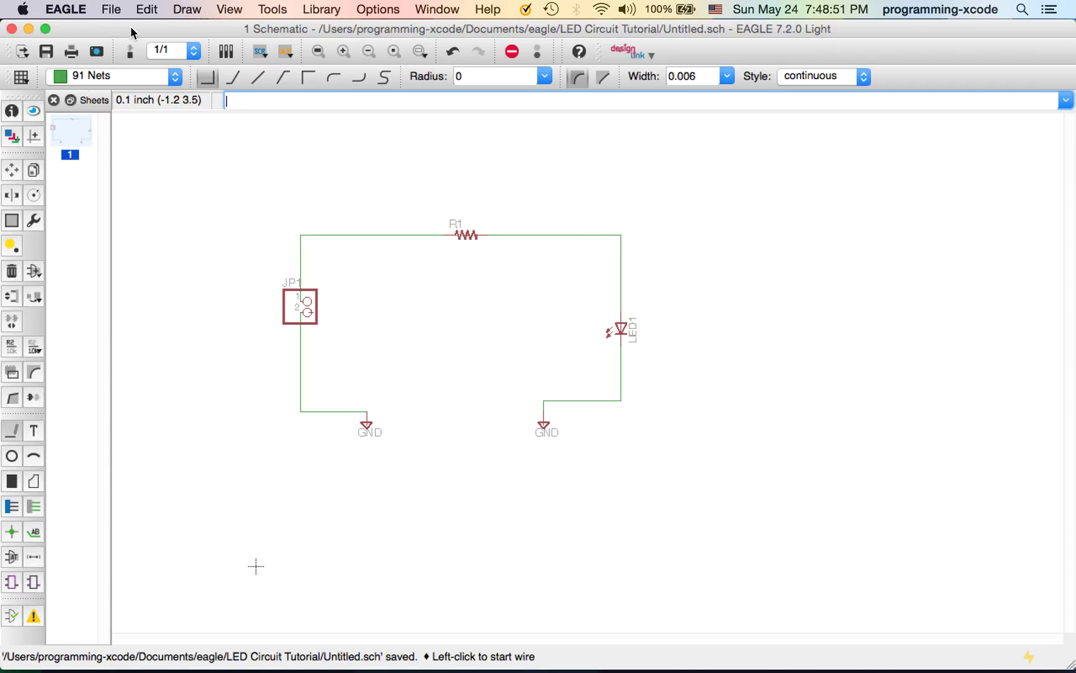
{"action": "left_click", "coordinate": [111, 9]}
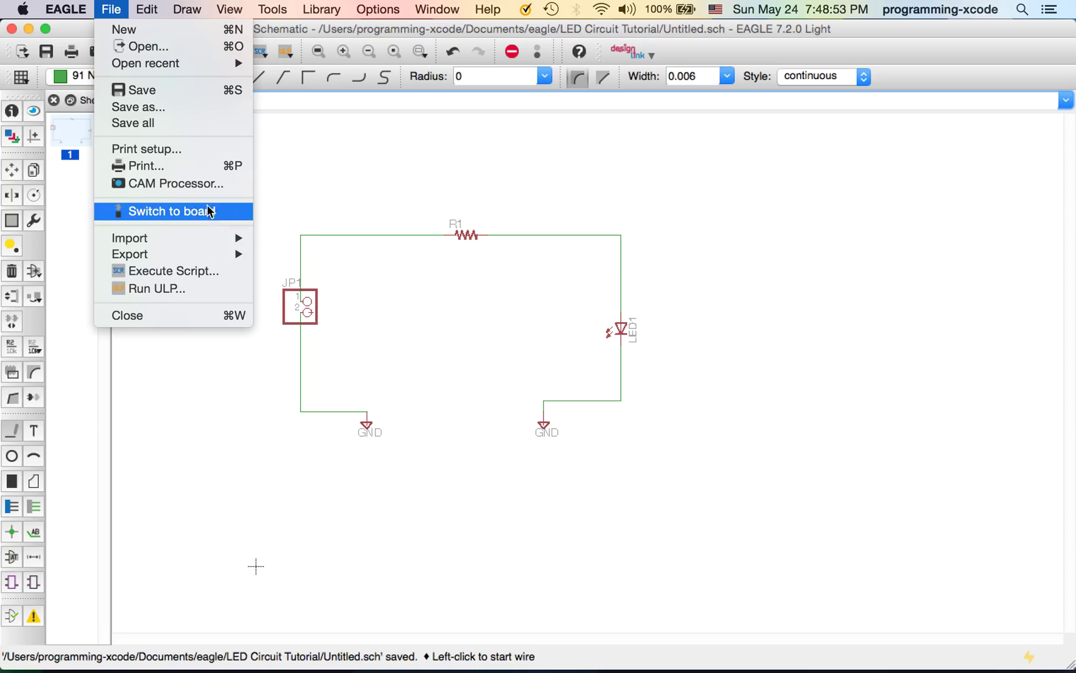
{"action": "left_click", "coordinate": [210, 212]}
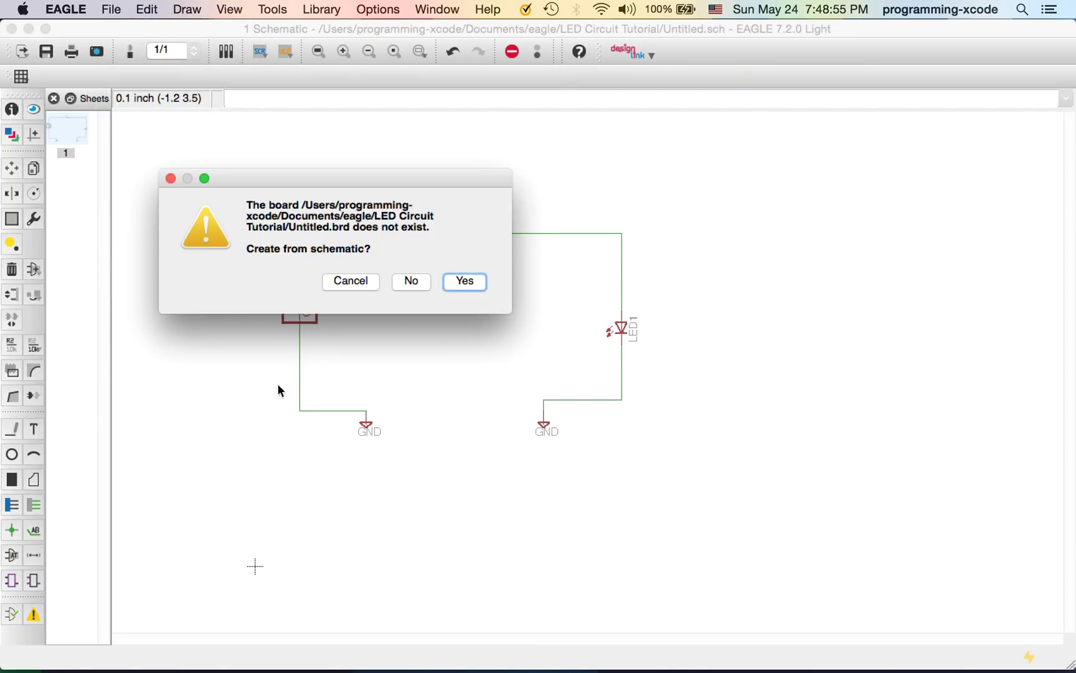
{"action": "left_click", "coordinate": [453, 284]}
{"action": "left_click", "coordinate": [316, 193]}
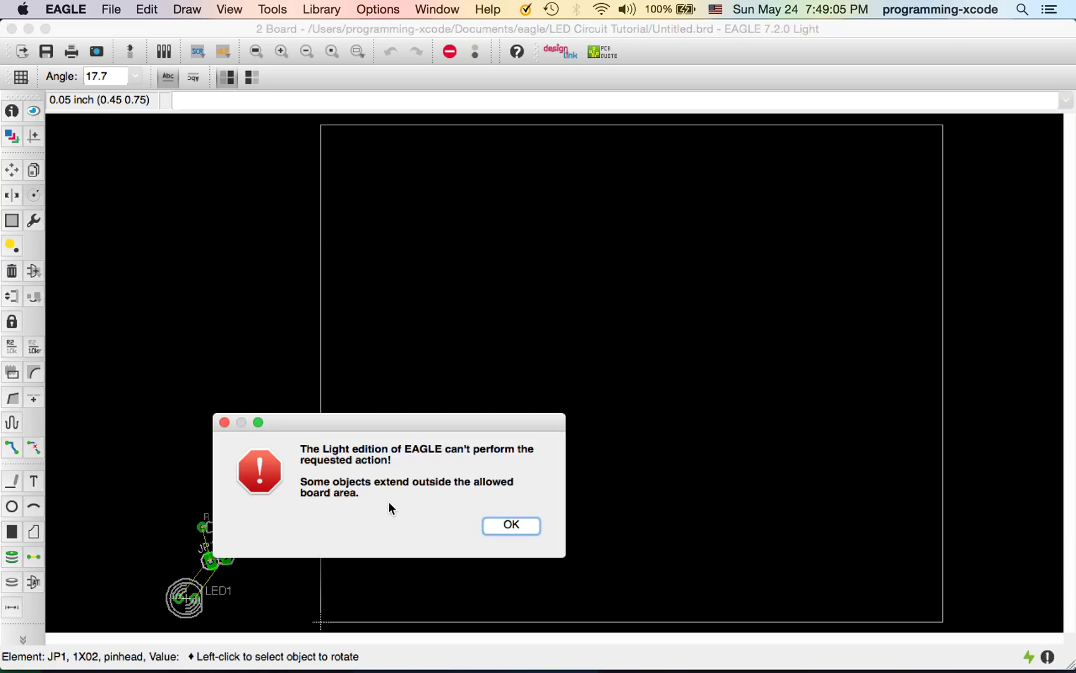
Dismiss the Light edition board-area error and move JP1, R1 and LED1 near the board outline
{"action": "left_click", "coordinate": [512, 527]}
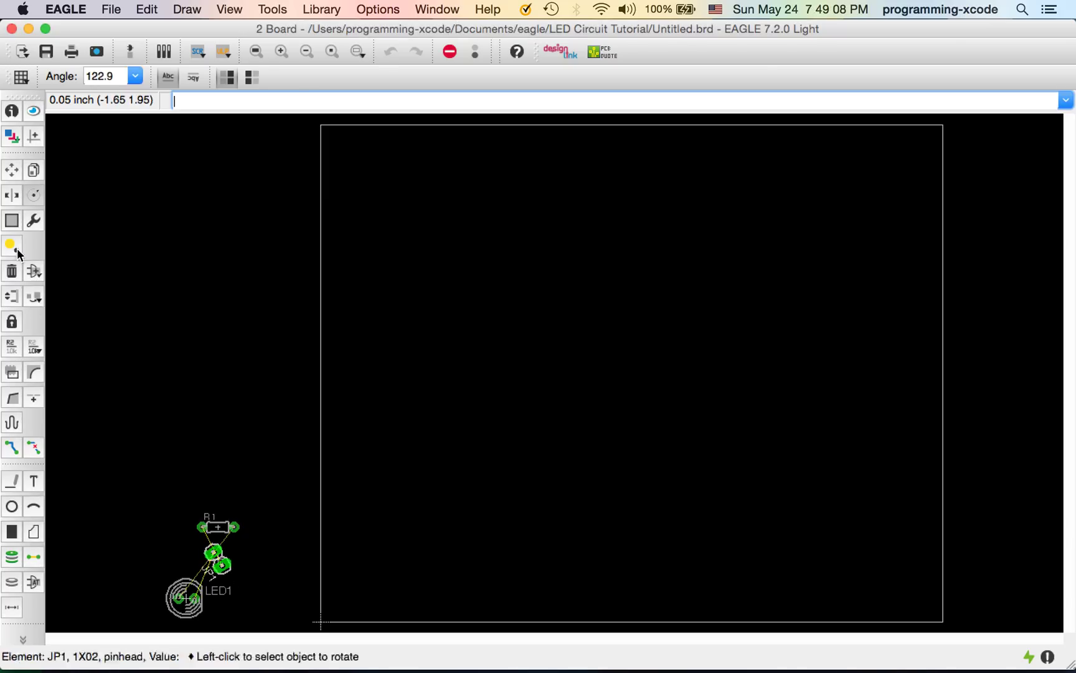
{"action": "left_click", "coordinate": [11, 171]}
{"action": "left_click", "coordinate": [229, 562]}
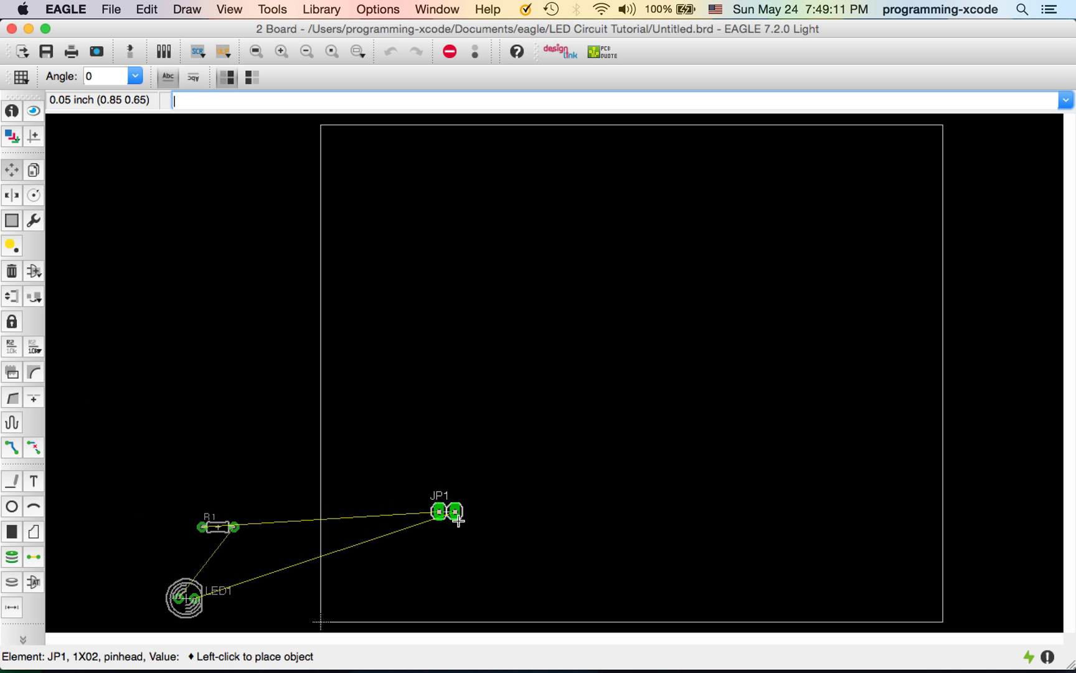
{"action": "left_click", "coordinate": [427, 363]}
{"action": "left_click", "coordinate": [216, 528]}
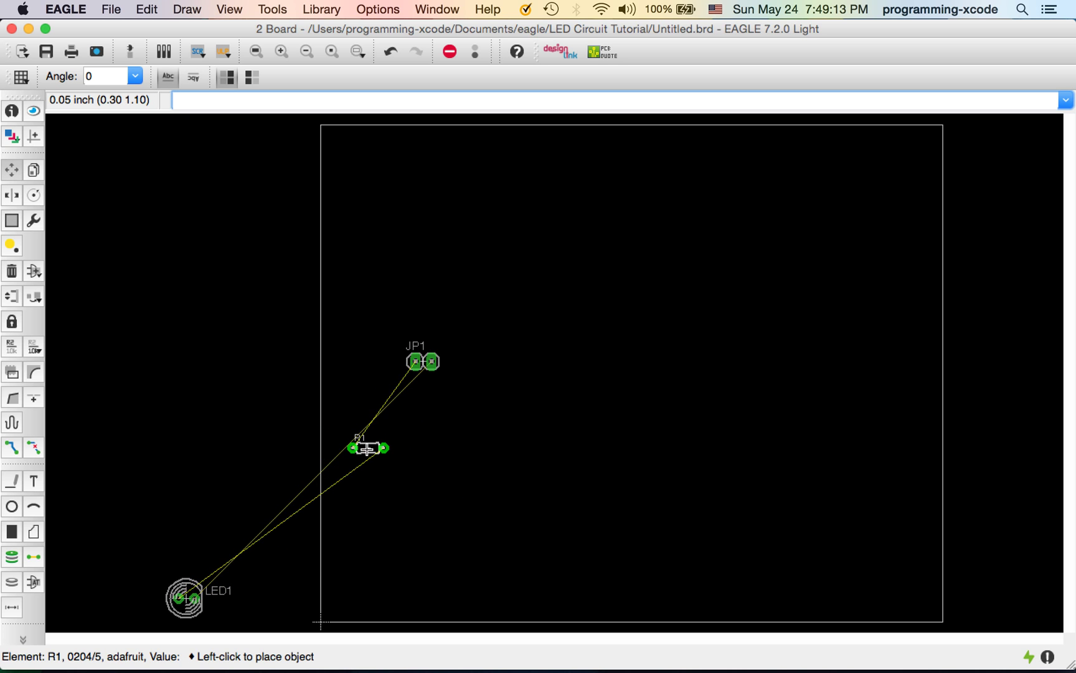
{"action": "left_click", "coordinate": [628, 235]}
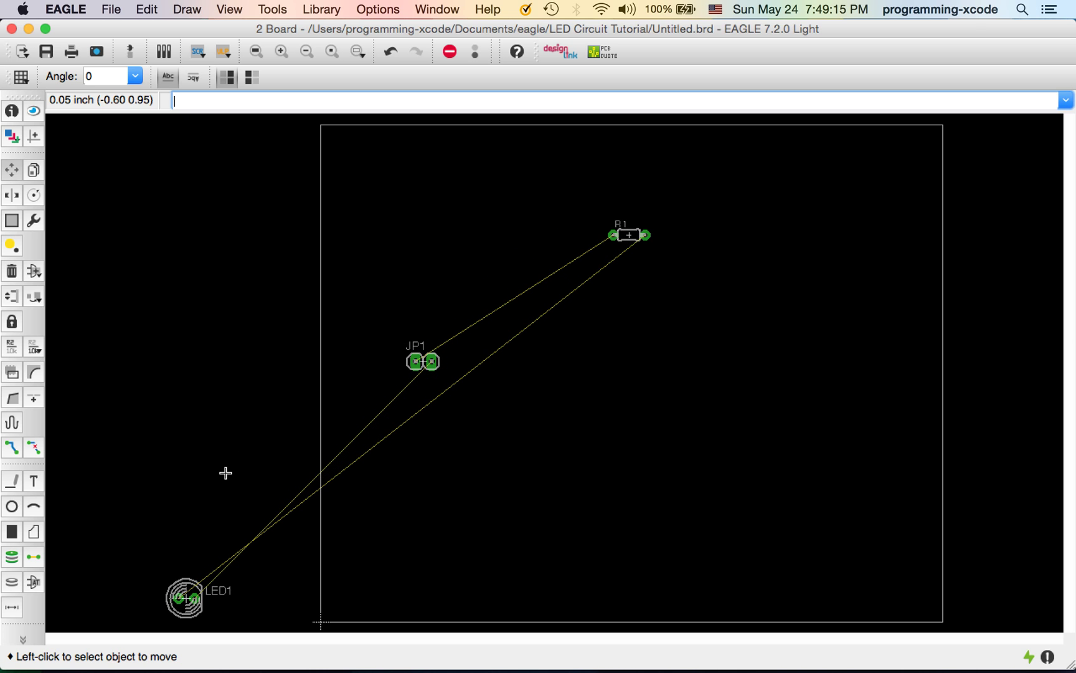
{"action": "left_click", "coordinate": [199, 590]}
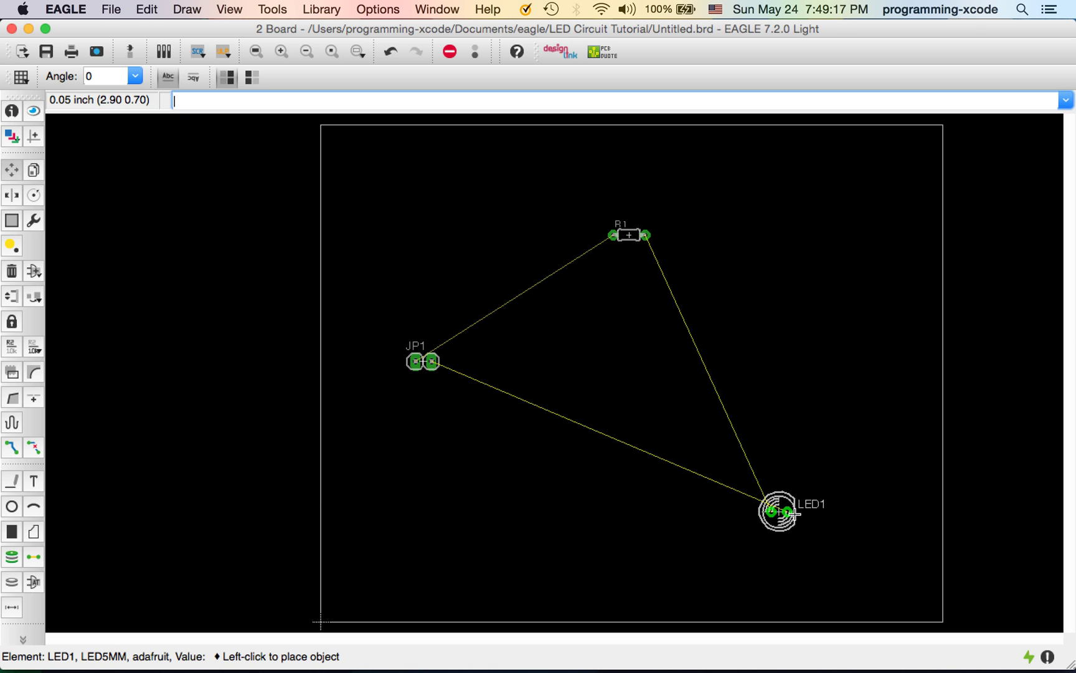
{"action": "left_click", "coordinate": [738, 376]}
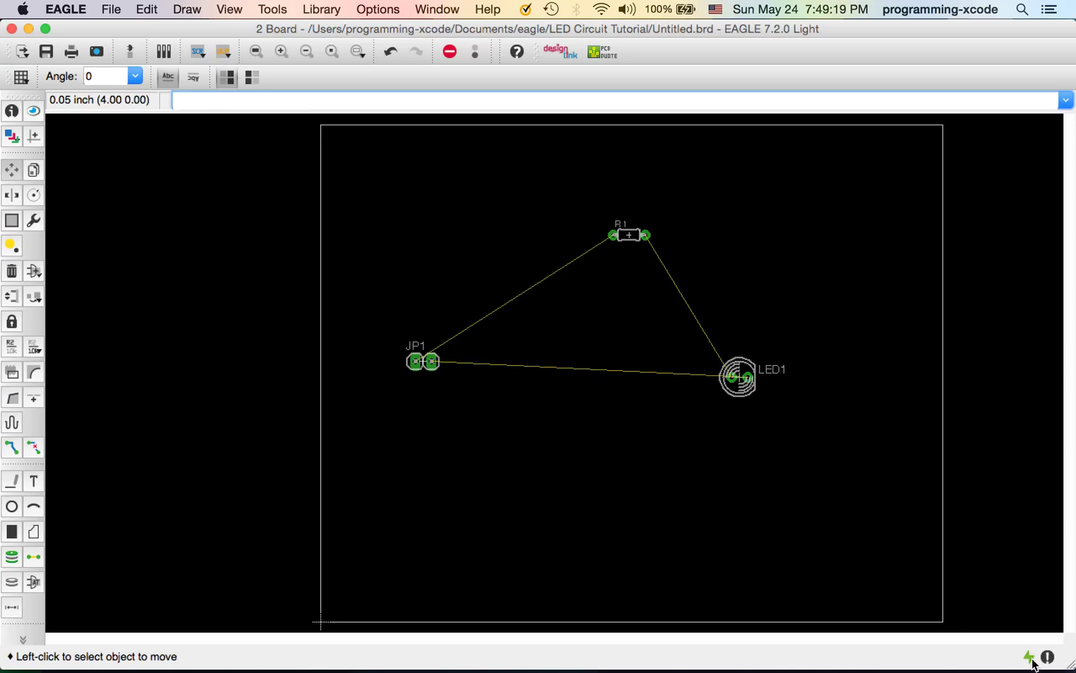
Pull the outline's right and top edges inward to form a small square, then place JP1 inside
{"action": "left_click", "coordinate": [941, 438]}
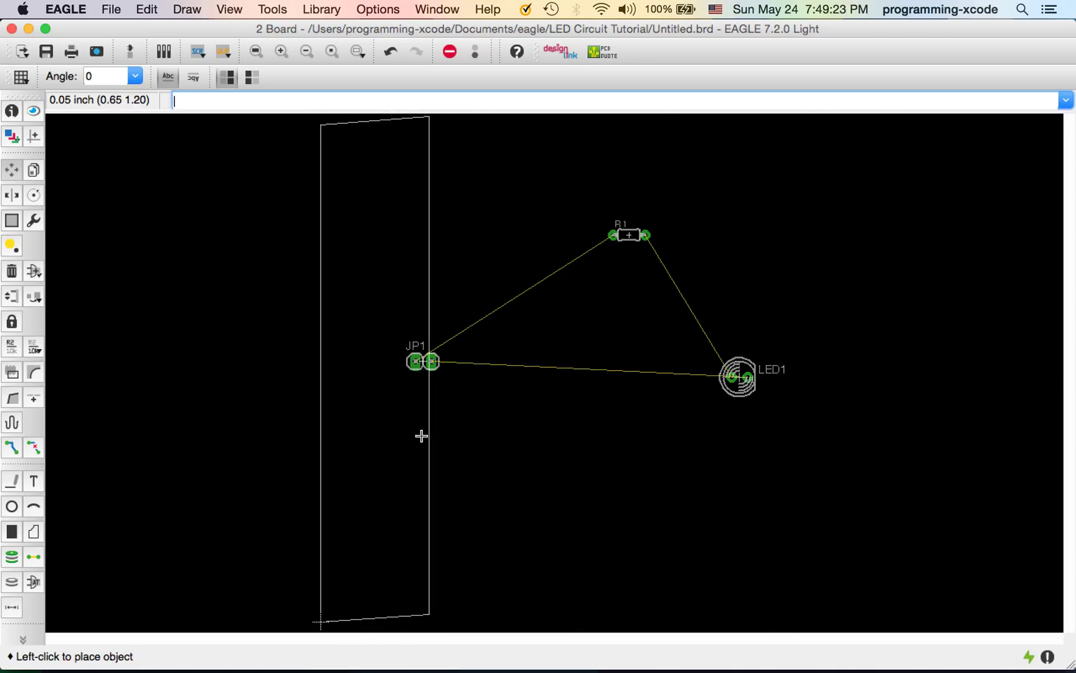
{"action": "left_click", "coordinate": [483, 440]}
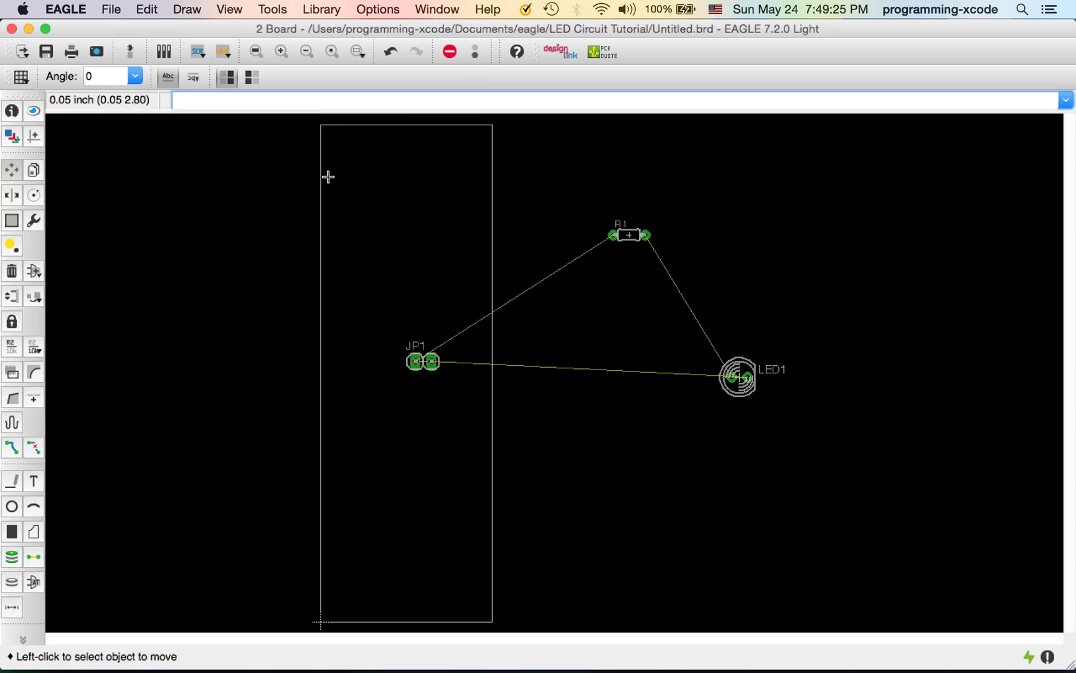
{"action": "left_click", "coordinate": [368, 127]}
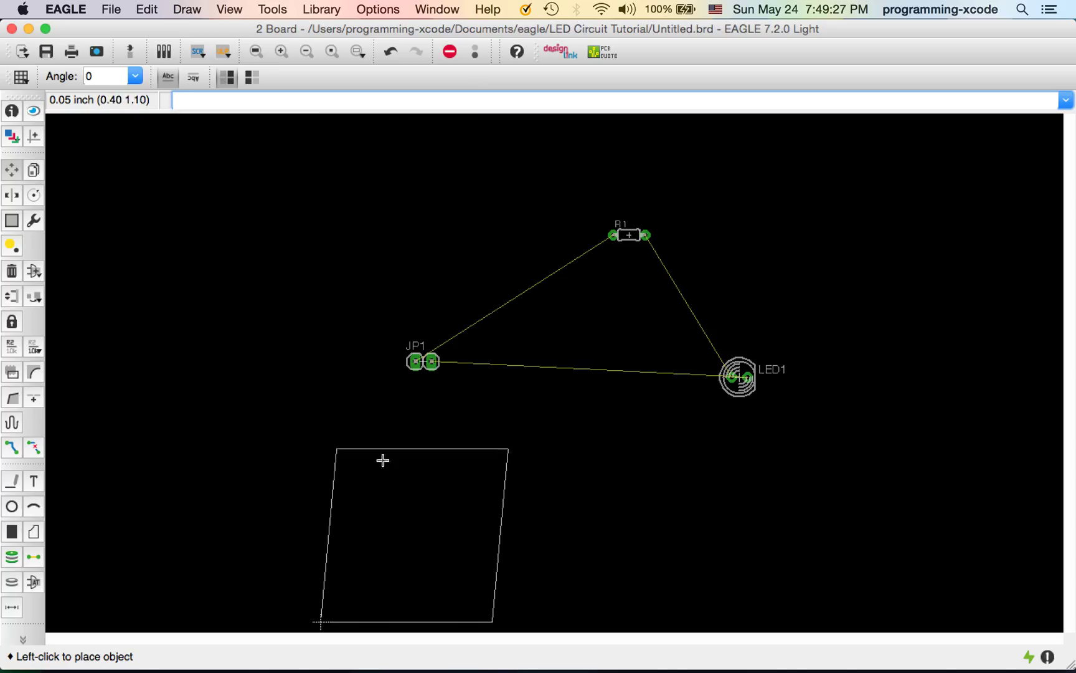
{"action": "left_click", "coordinate": [366, 472]}
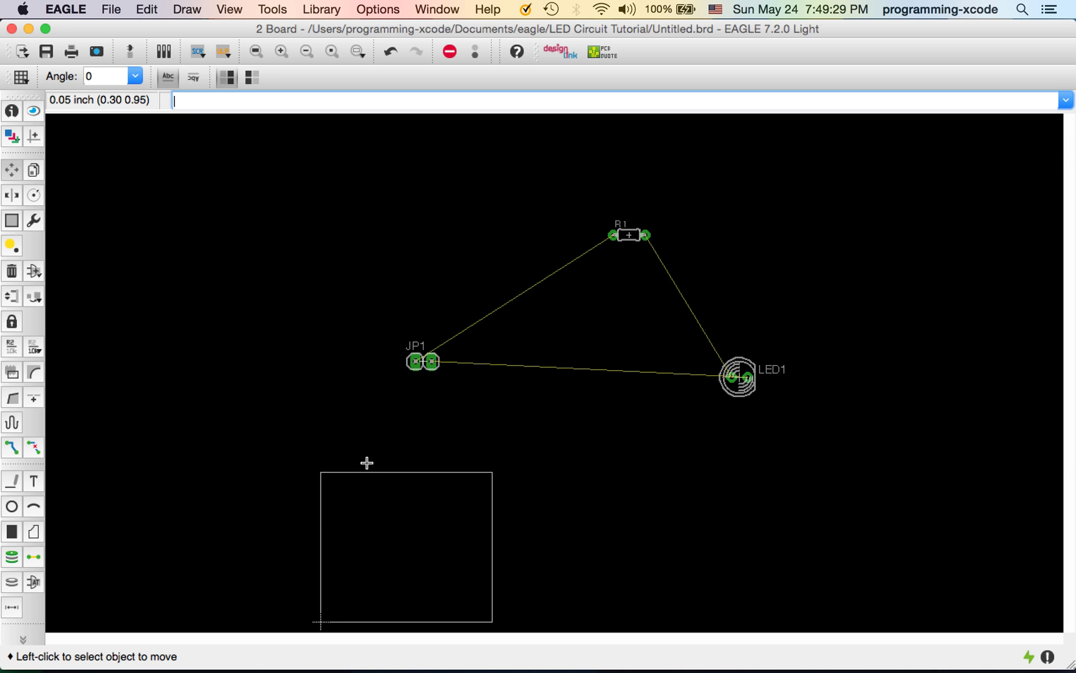
{"action": "left_click", "coordinate": [397, 365]}
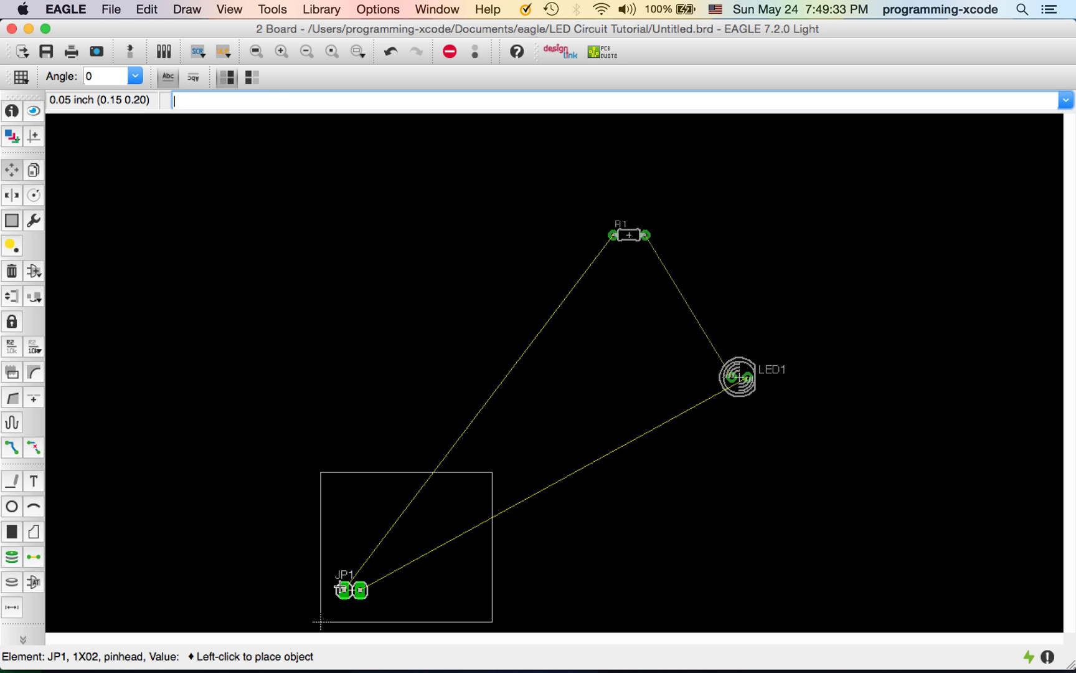
{"action": "left_click", "coordinate": [344, 587]}
Move R1 near the top of the square board and LED1 inside the outline
{"action": "left_click", "coordinate": [632, 241]}
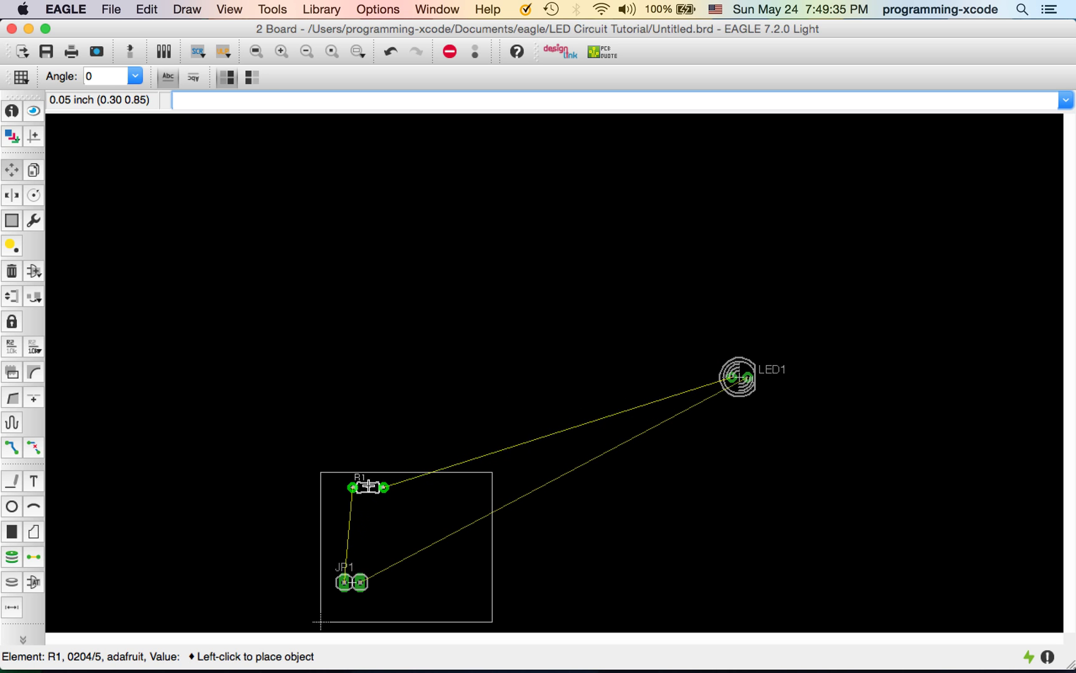
{"action": "left_click", "coordinate": [392, 503]}
{"action": "left_click", "coordinate": [755, 378]}
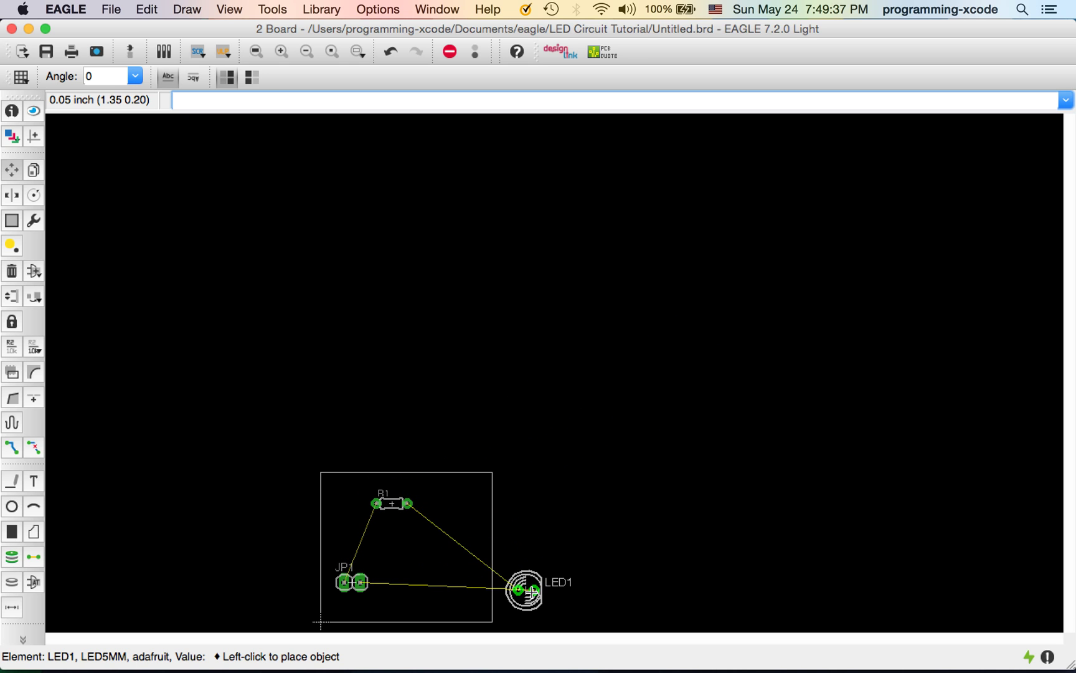
{"action": "left_click", "coordinate": [446, 569]}
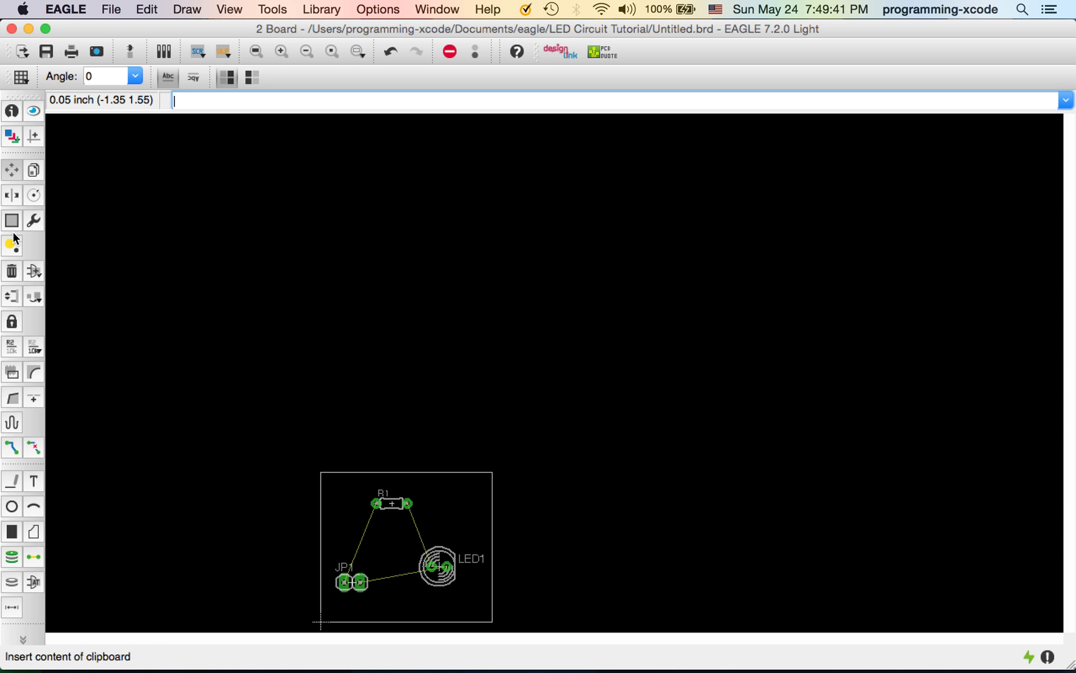
Rotate JP1 and LED1 in 90° steps until both stand vertically
{"action": "left_click", "coordinate": [34, 195]}
{"action": "left_click", "coordinate": [356, 582]}
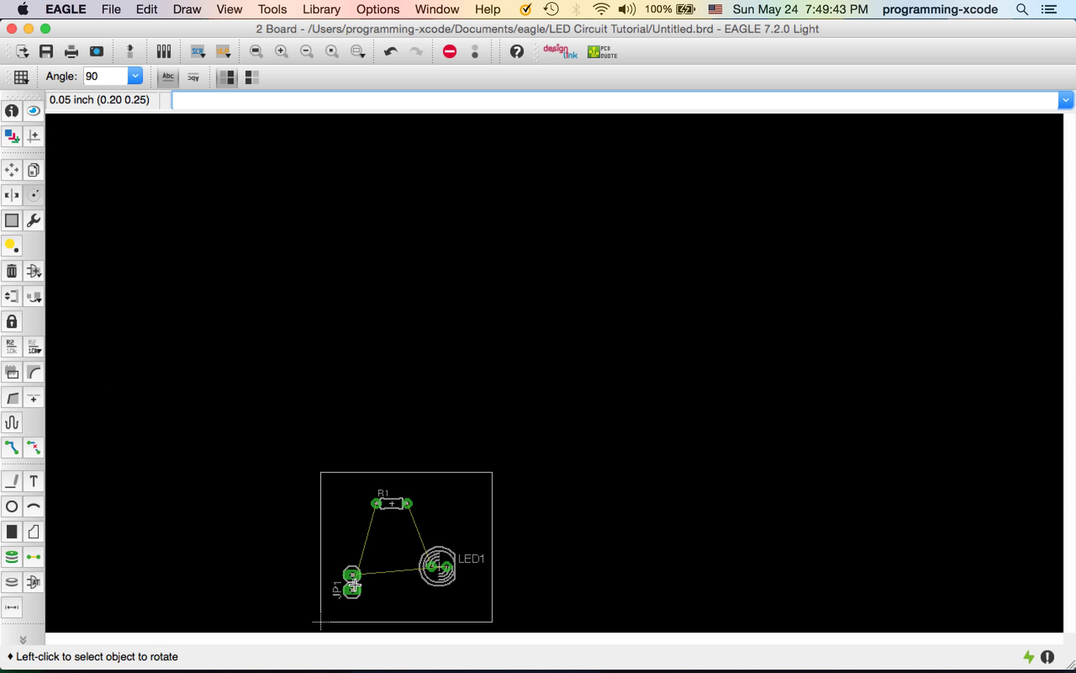
{"action": "left_click", "coordinate": [356, 583]}
{"action": "left_click", "coordinate": [354, 585]}
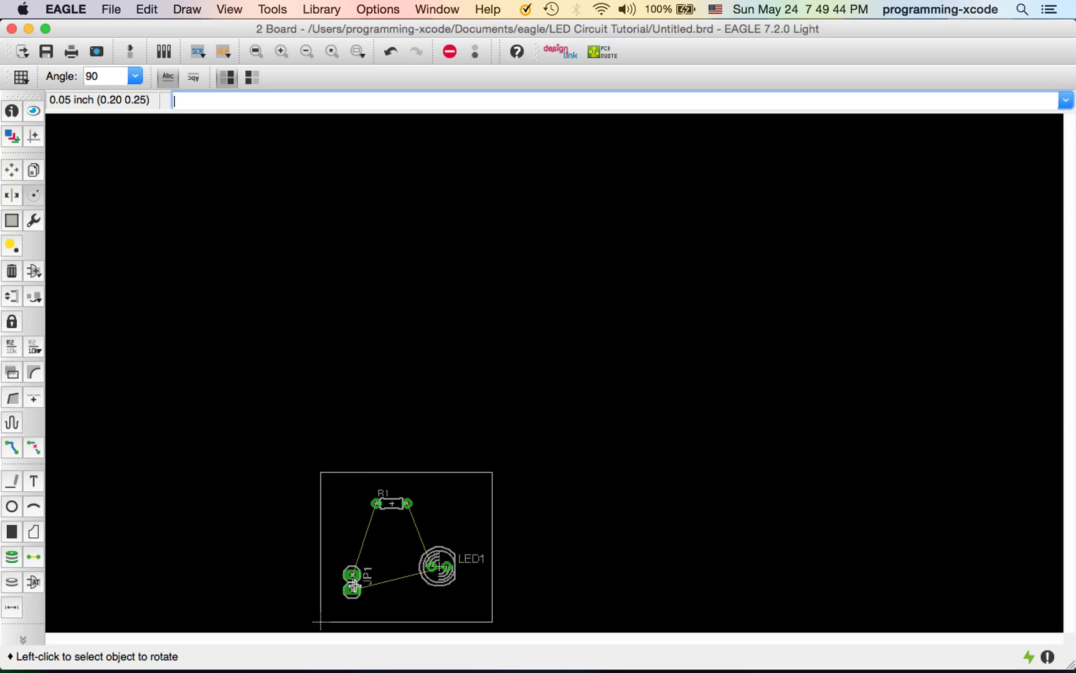
{"action": "left_click", "coordinate": [439, 568]}
{"action": "left_click", "coordinate": [439, 569]}
{"action": "left_click", "coordinate": [441, 569]}
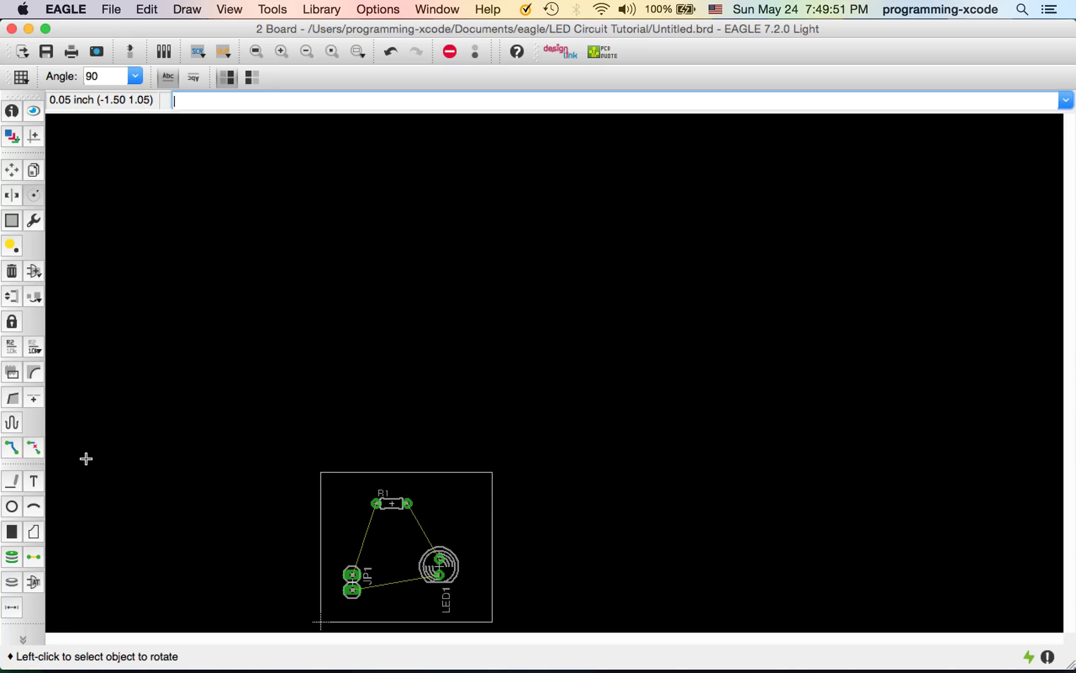
Try trace starts from JP1's pad, change the trace bend style, and cancel the unwanted previews
{"action": "left_click", "coordinate": [12, 448]}
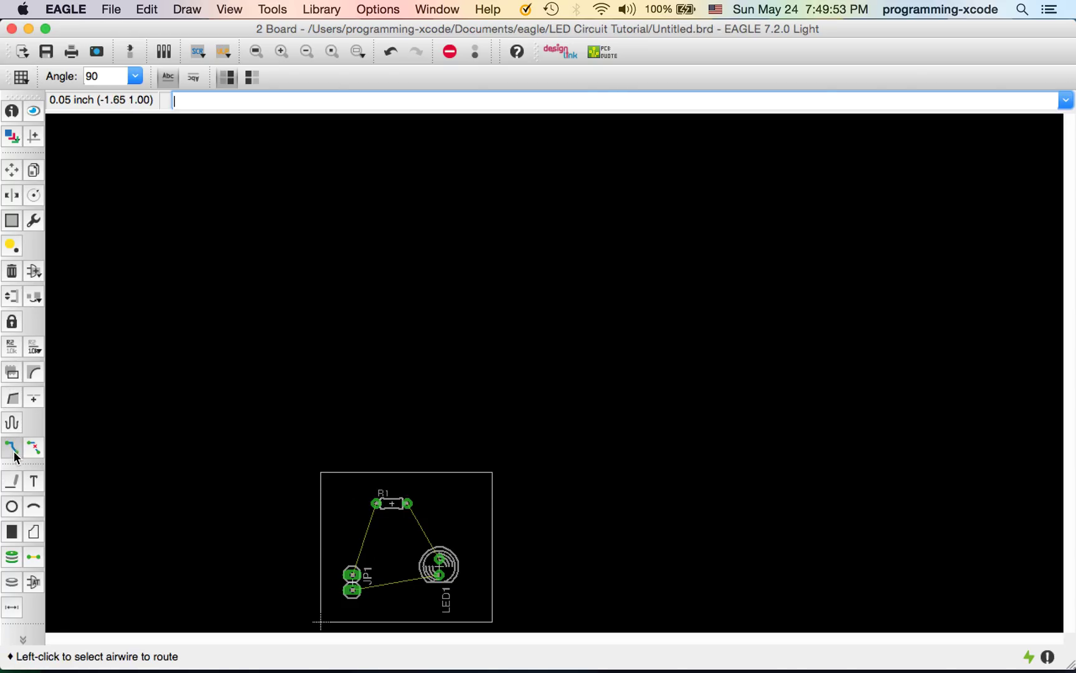
{"action": "left_click", "coordinate": [348, 568]}
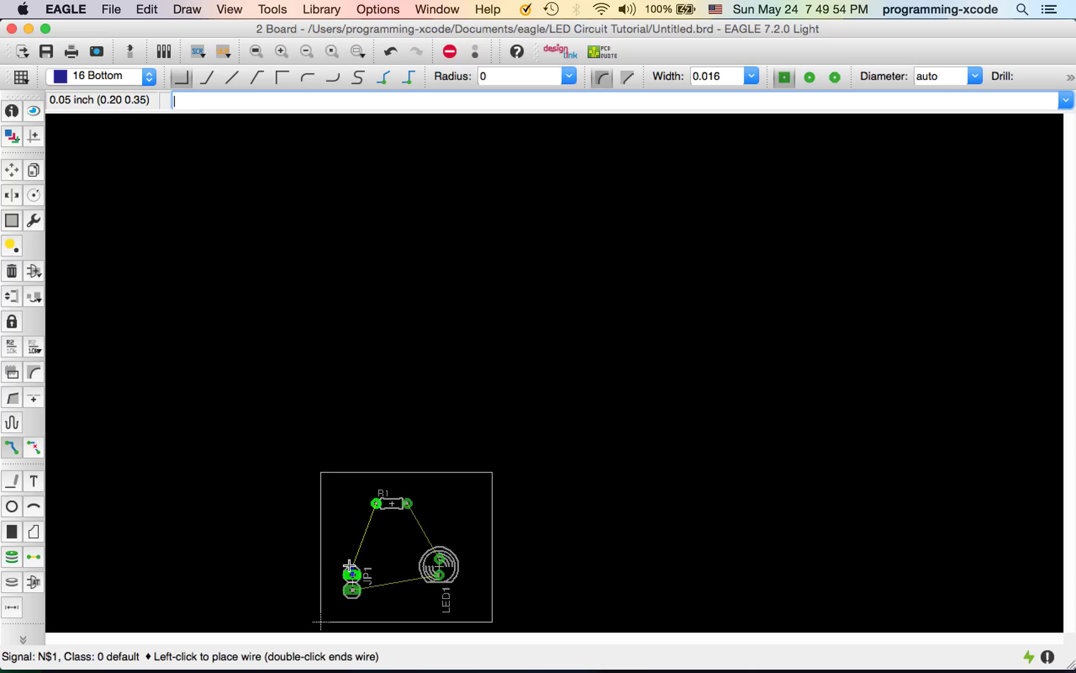
{"action": "left_click", "coordinate": [354, 520]}
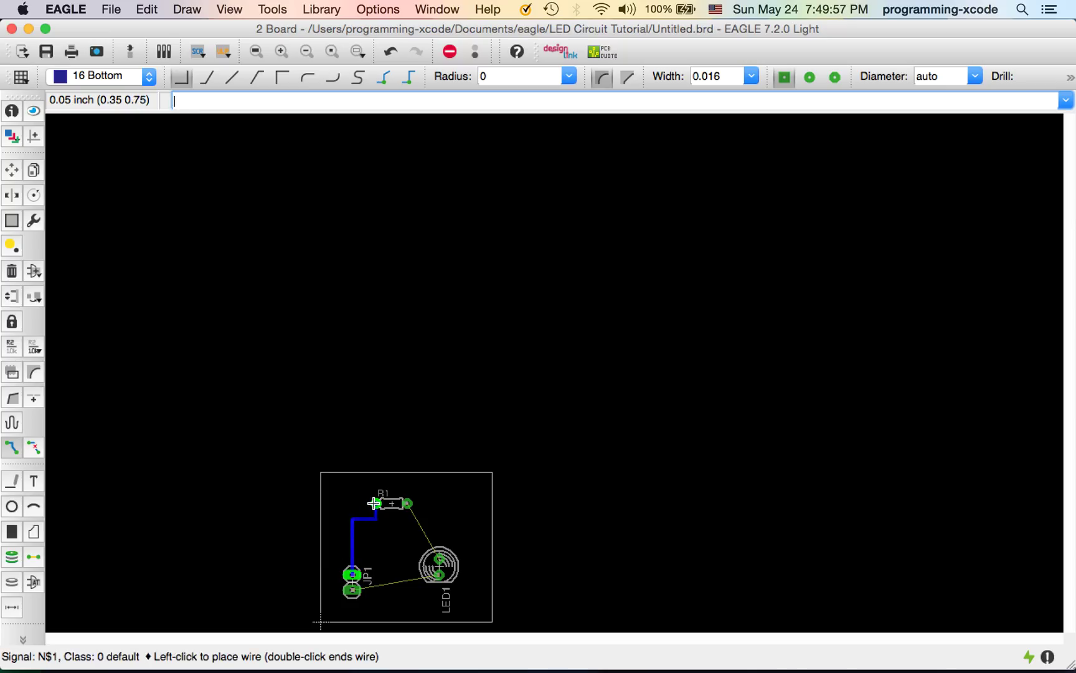
{"action": "key", "text": "Escape"}
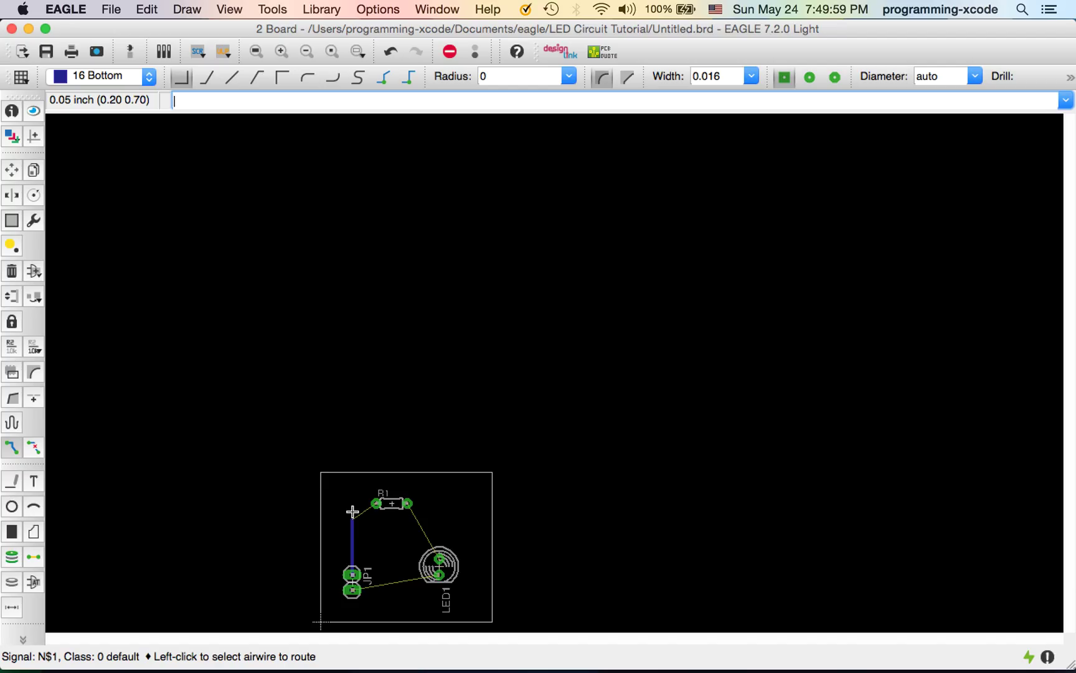
{"action": "left_click", "coordinate": [206, 77]}
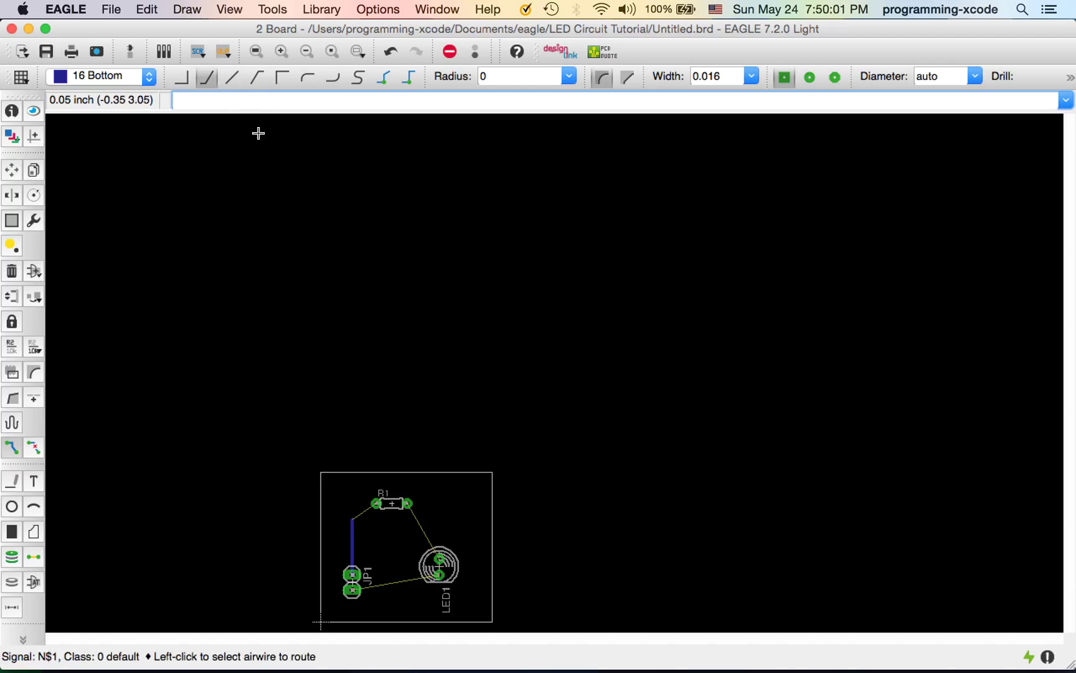
{"action": "left_click", "coordinate": [354, 574]}
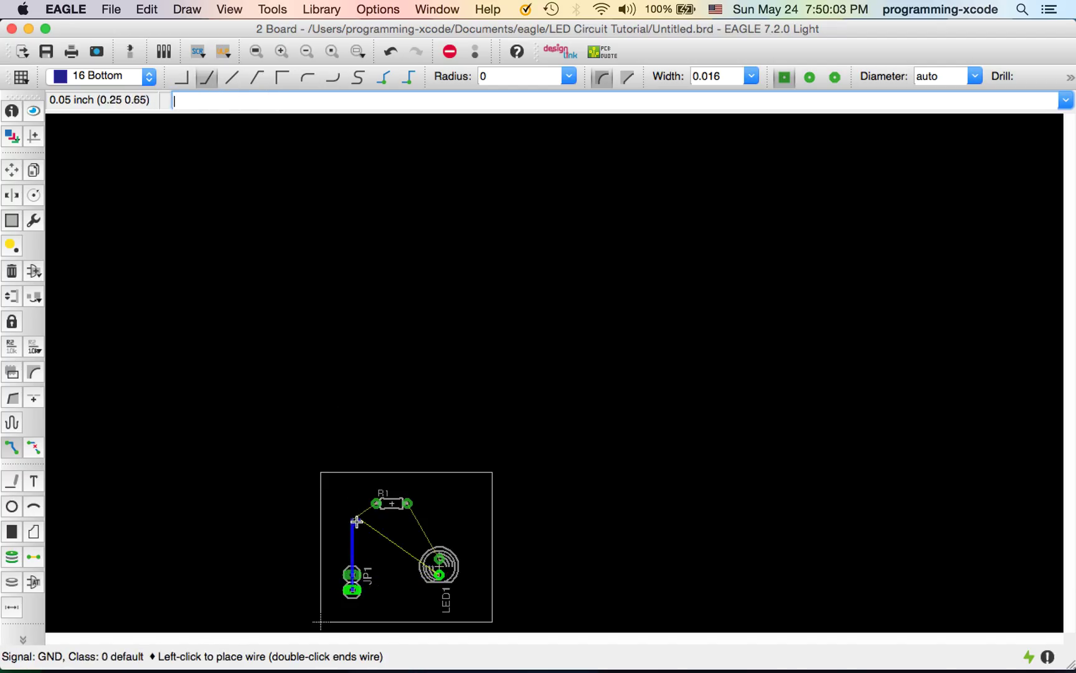
{"action": "key", "text": "Escape"}
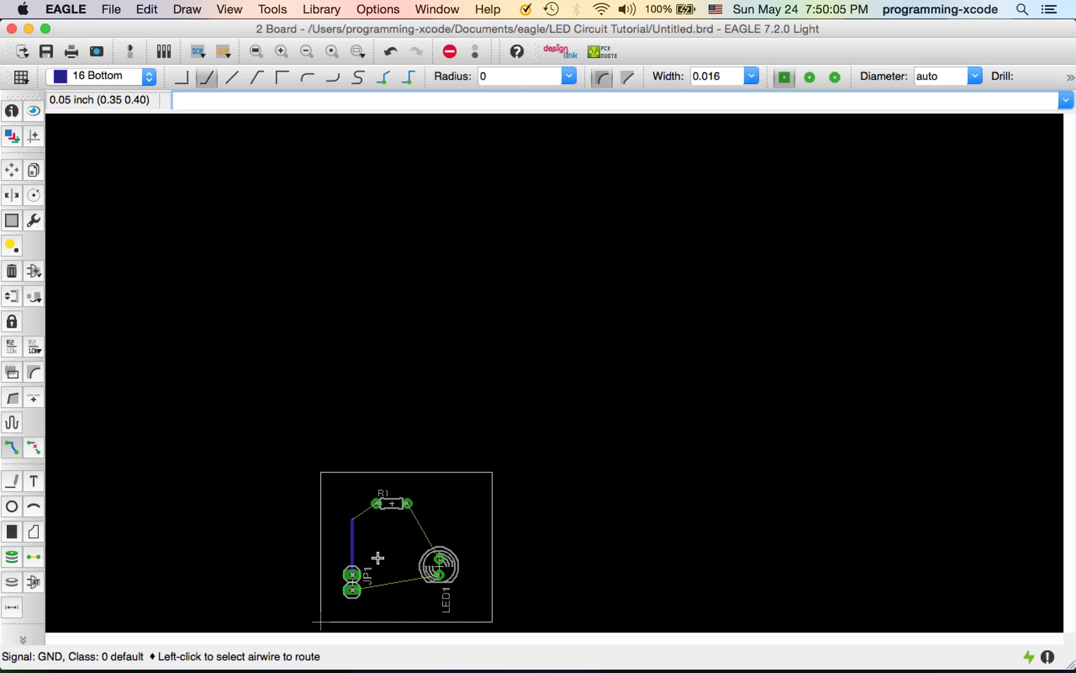
{"action": "left_click", "coordinate": [353, 574]}
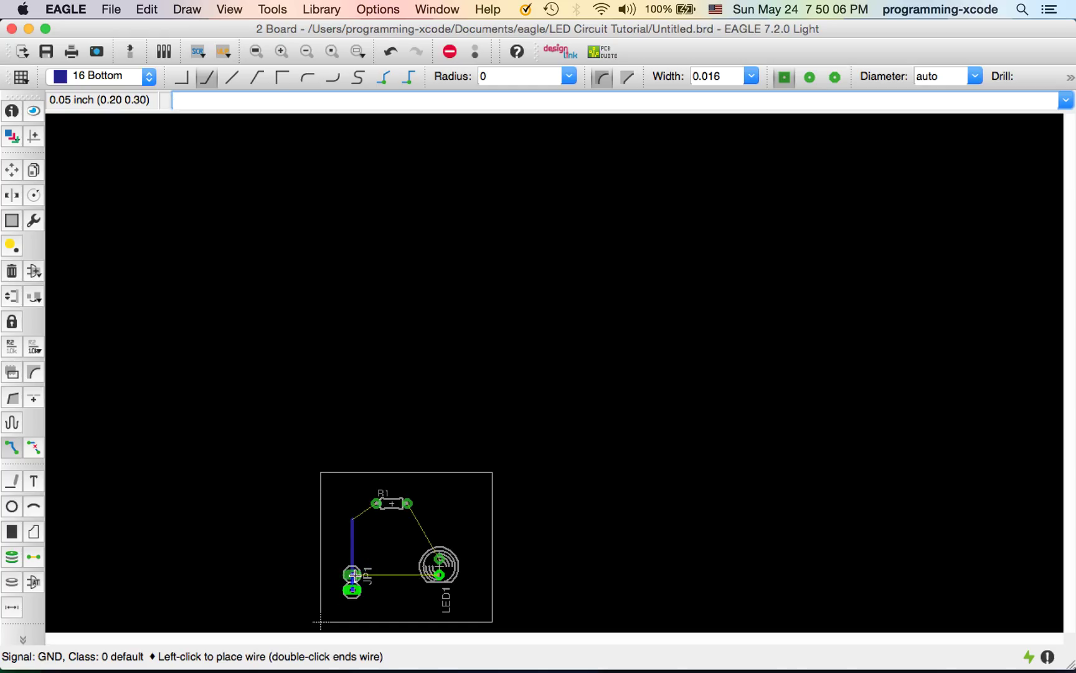
{"action": "key", "text": "Escape"}
Route traces from JP1 to R1's left pad and from R1's right pad to LED1, then save
{"action": "left_click", "coordinate": [354, 513]}
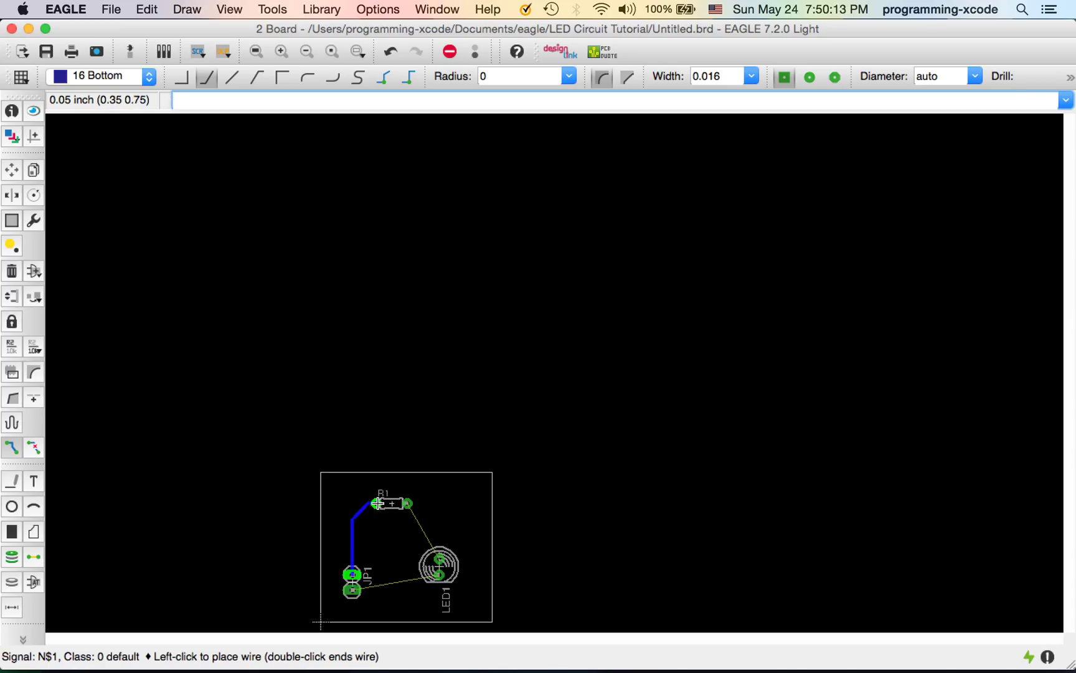
{"action": "left_click", "coordinate": [377, 504]}
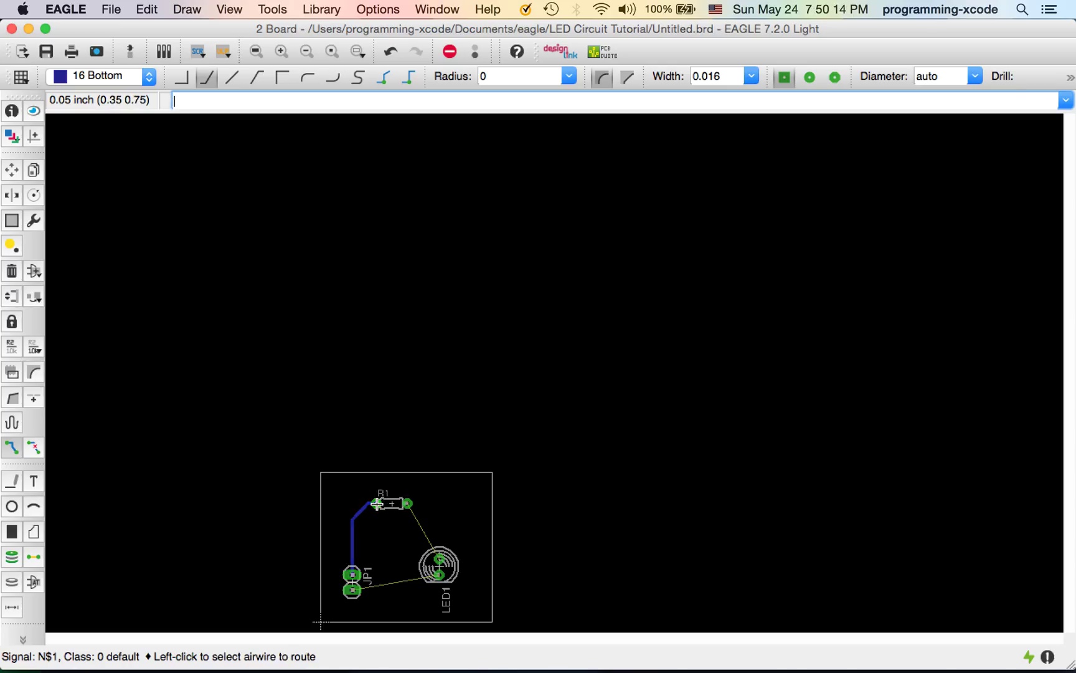
{"action": "left_click", "coordinate": [408, 503]}
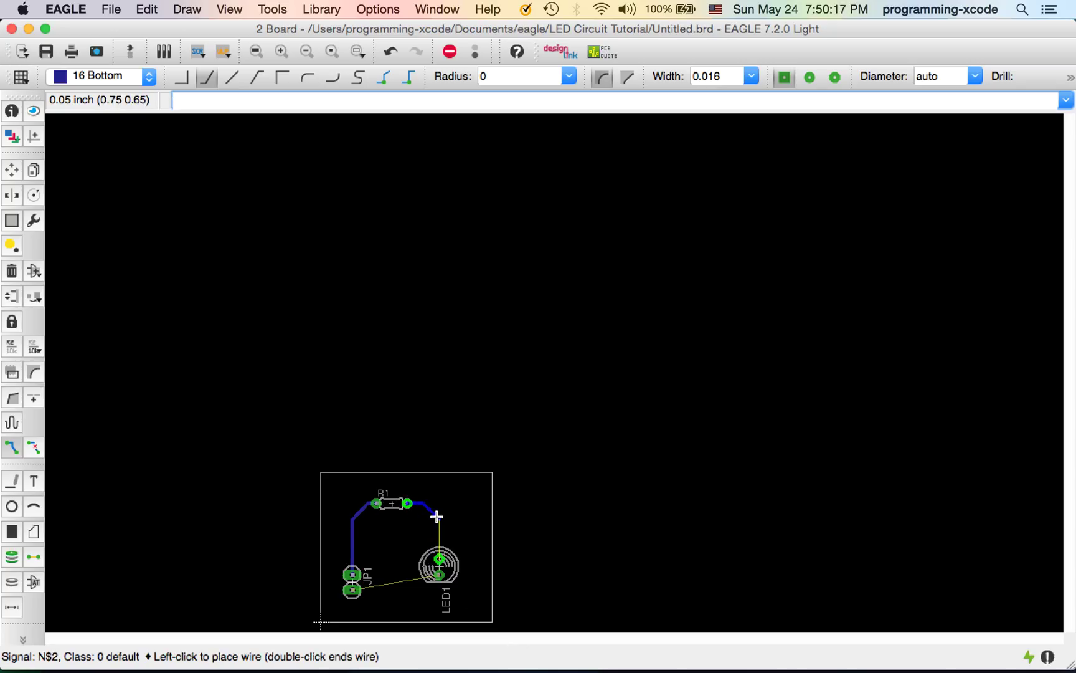
{"action": "left_click", "coordinate": [439, 555]}
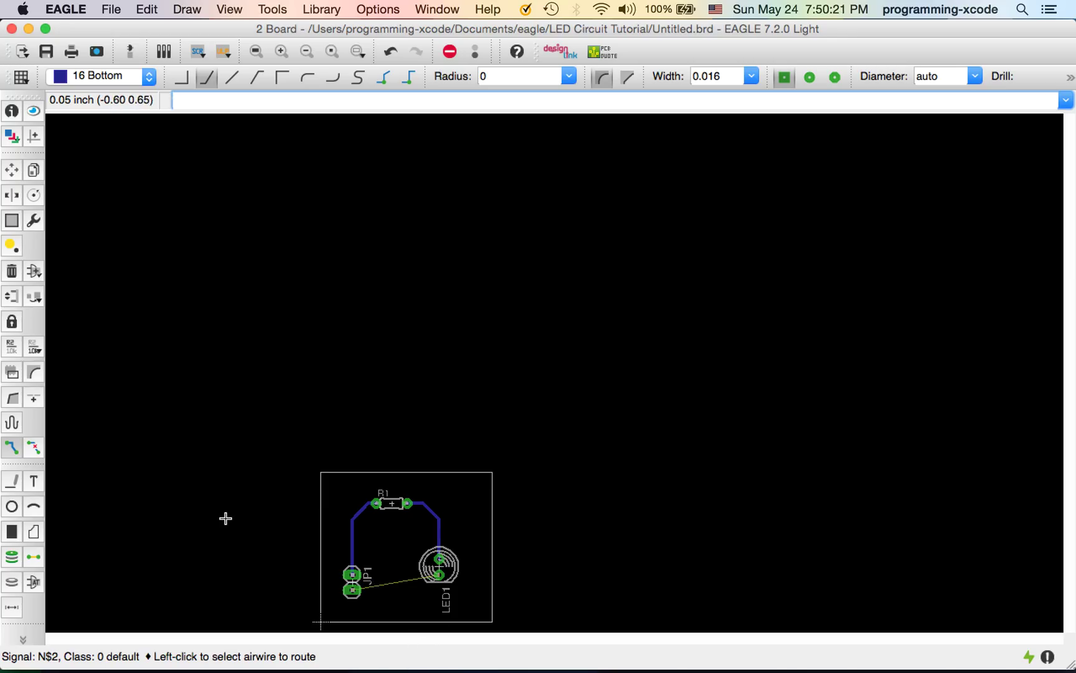
{"action": "key", "text": "super+s"}
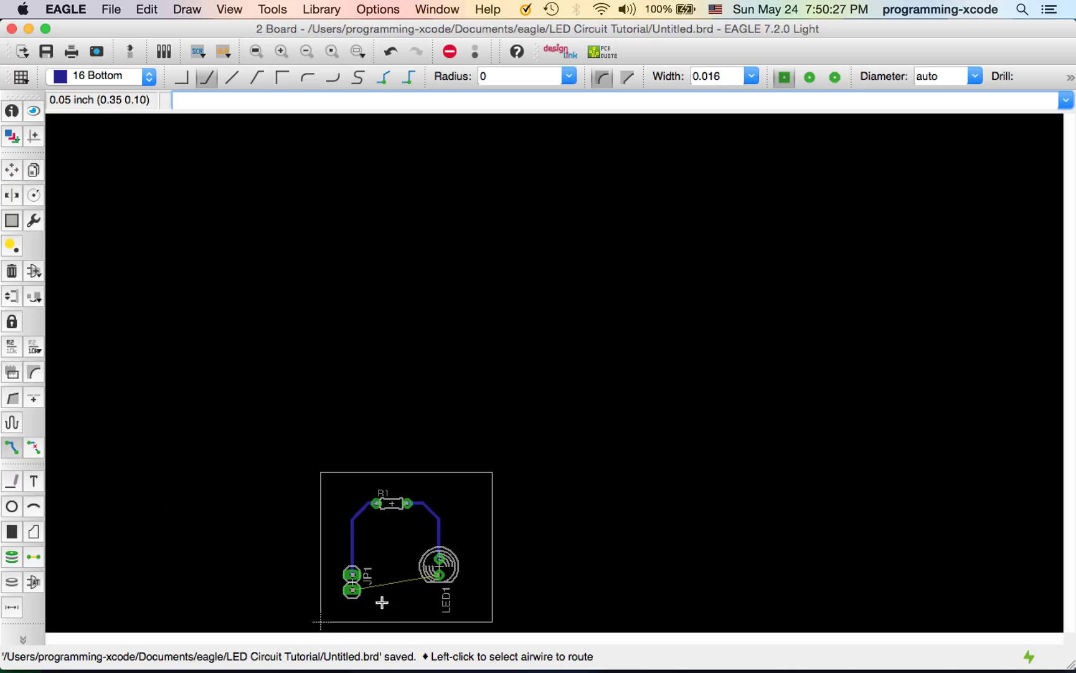
Attempt to delete the ground airwire, dismiss the backannotation warning, and switch to the schematic
{"action": "left_click", "coordinate": [34, 271]}
{"action": "left_click", "coordinate": [461, 453]}
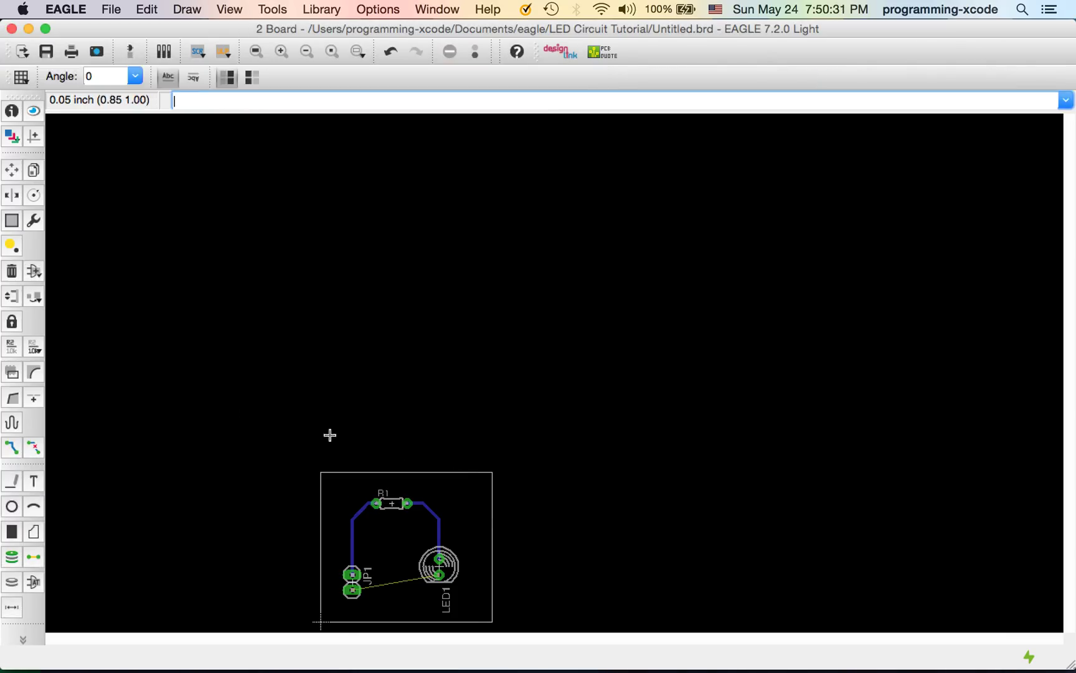
{"action": "left_click", "coordinate": [11, 270]}
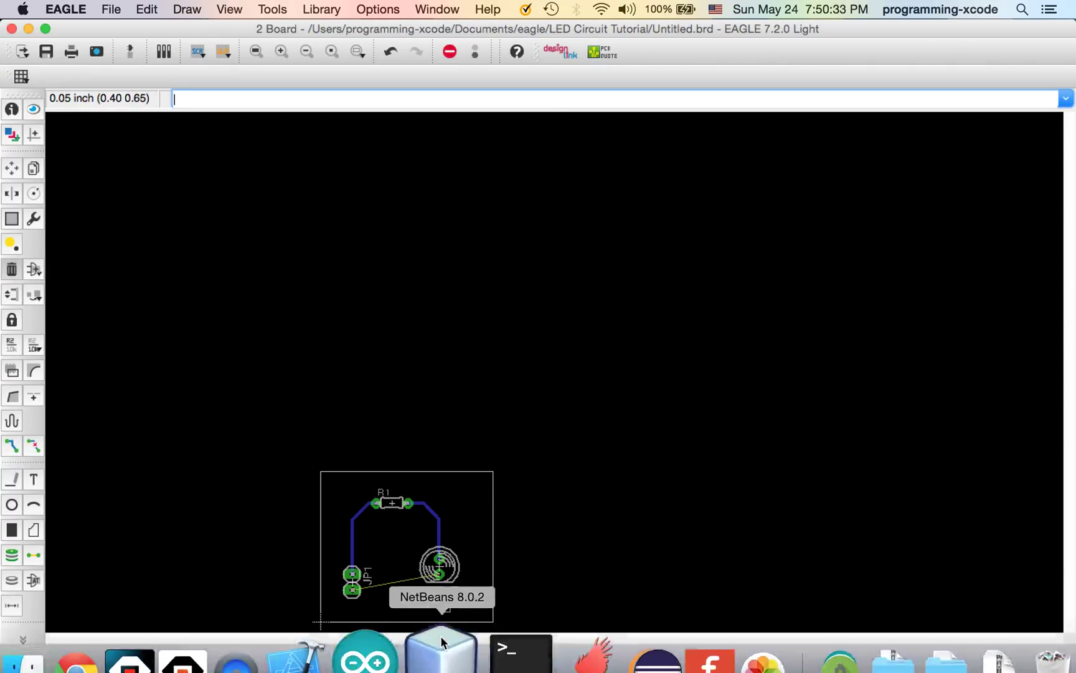
{"action": "left_click", "coordinate": [405, 579]}
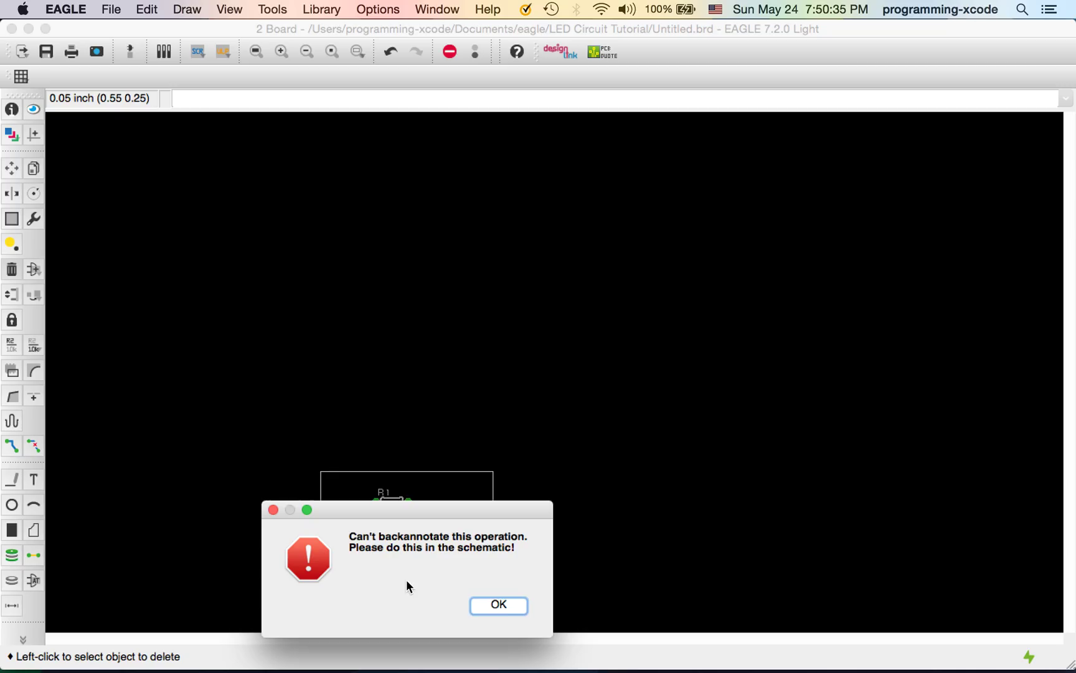
{"action": "left_click", "coordinate": [503, 606]}
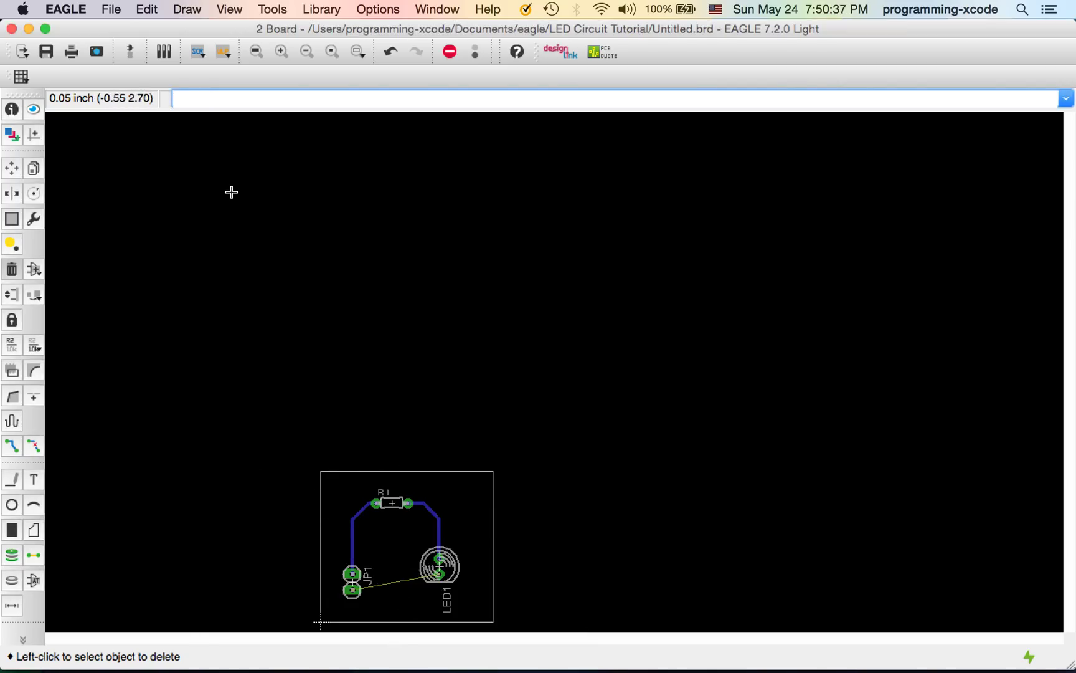
{"action": "left_click", "coordinate": [111, 9]}
{"action": "left_click", "coordinate": [140, 213]}
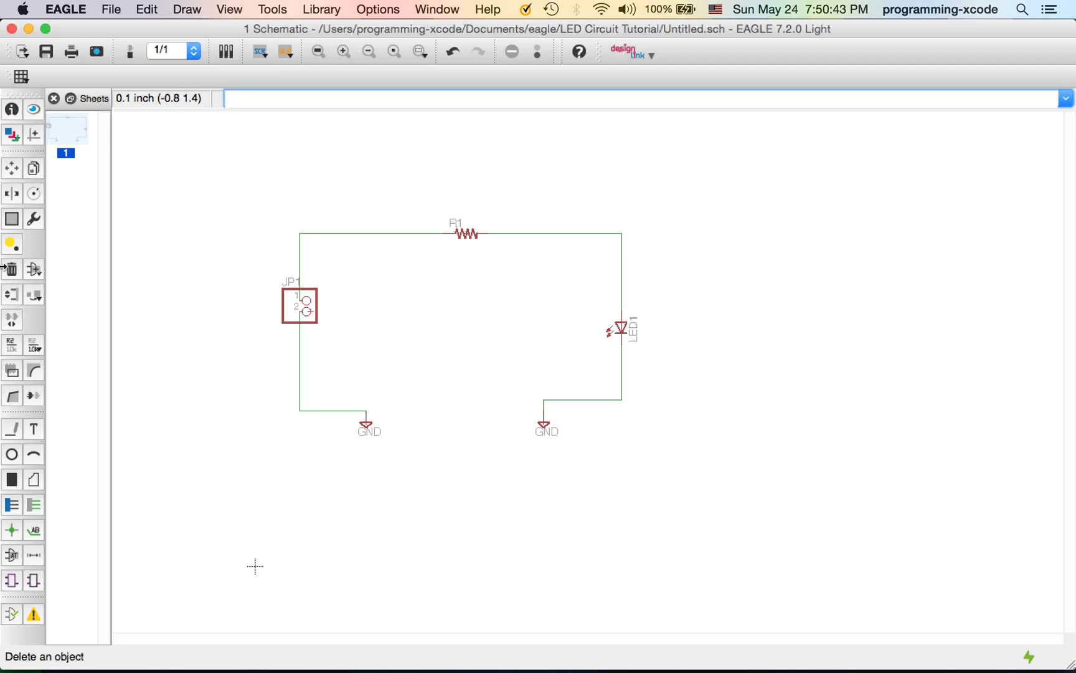
Replace the JP1-to-GND wire with a new net from JP1's second pin to the left GND
{"action": "left_click", "coordinate": [11, 269]}
{"action": "left_click", "coordinate": [311, 379]}
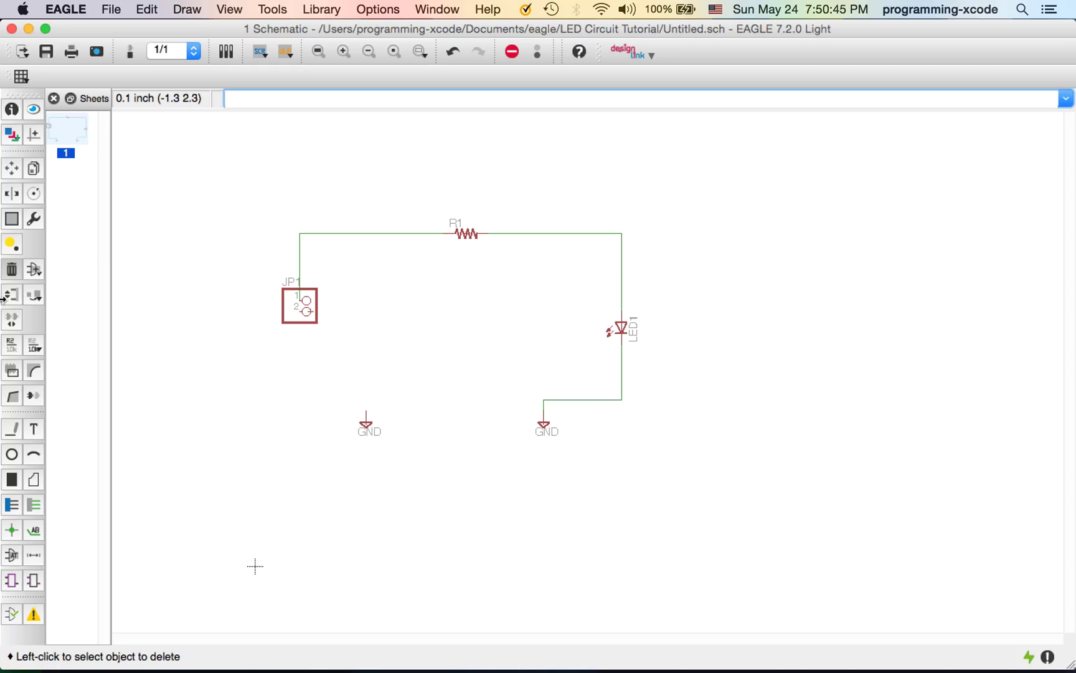
{"action": "left_click", "coordinate": [11, 428]}
{"action": "left_click", "coordinate": [376, 412]}
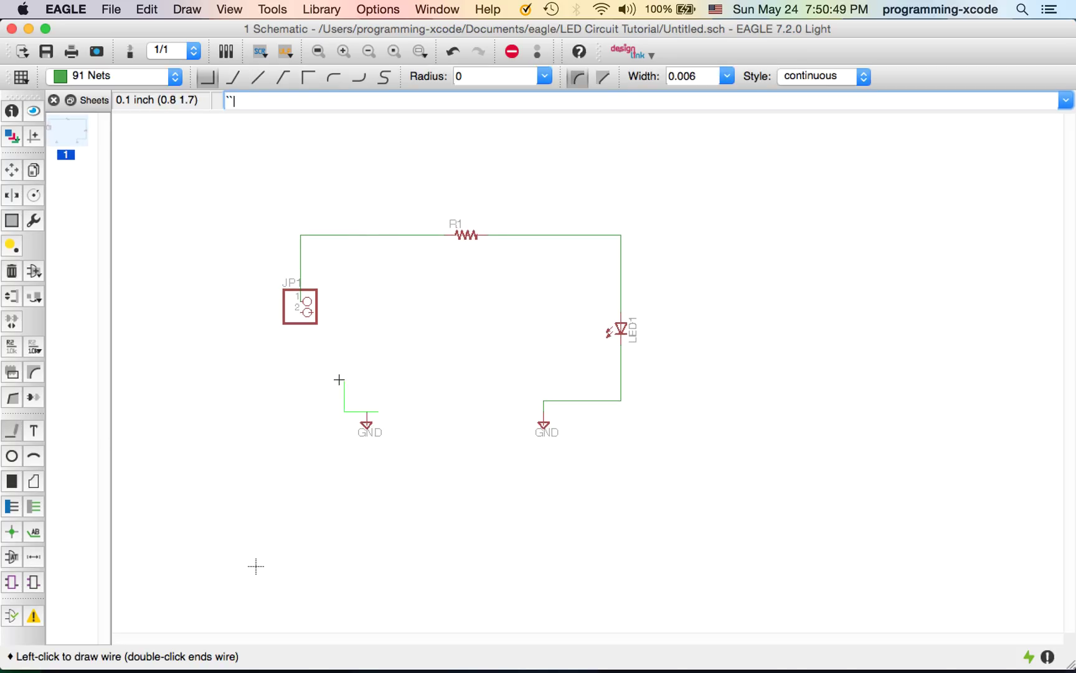
{"action": "key", "text": "Escape"}
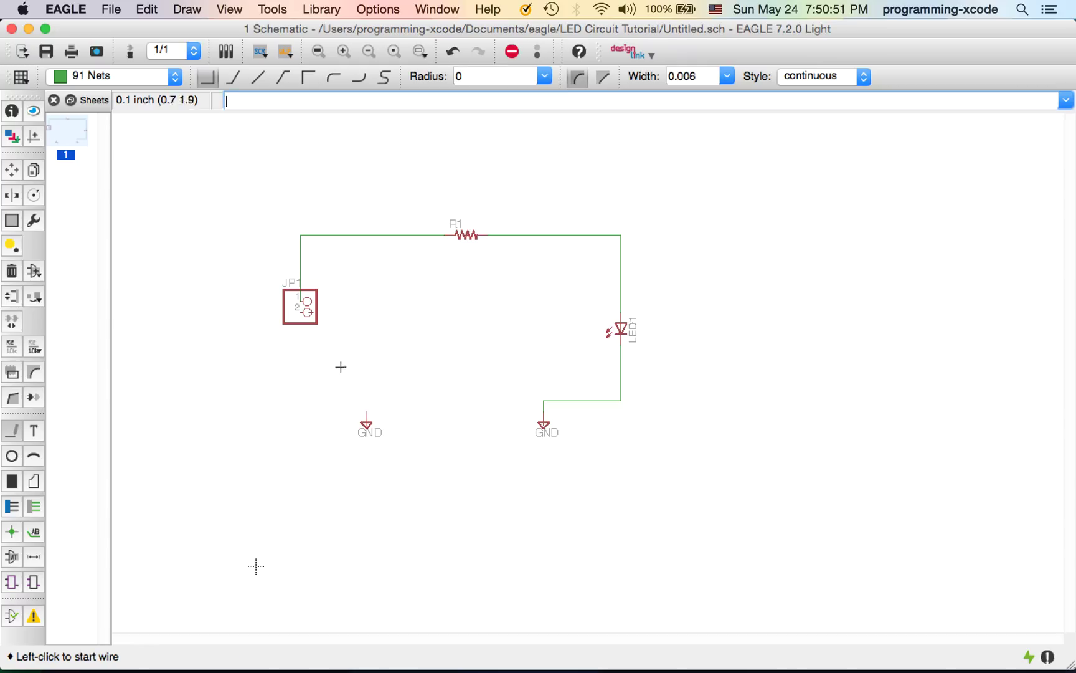
{"action": "left_click", "coordinate": [307, 312]}
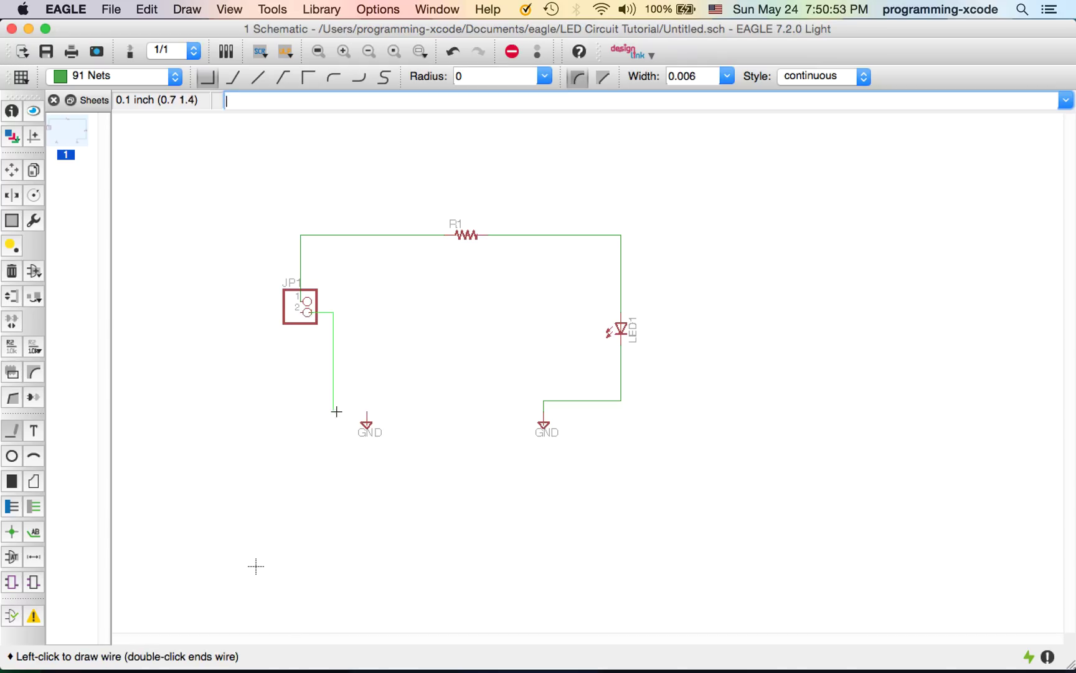
{"action": "left_click", "coordinate": [367, 411]}
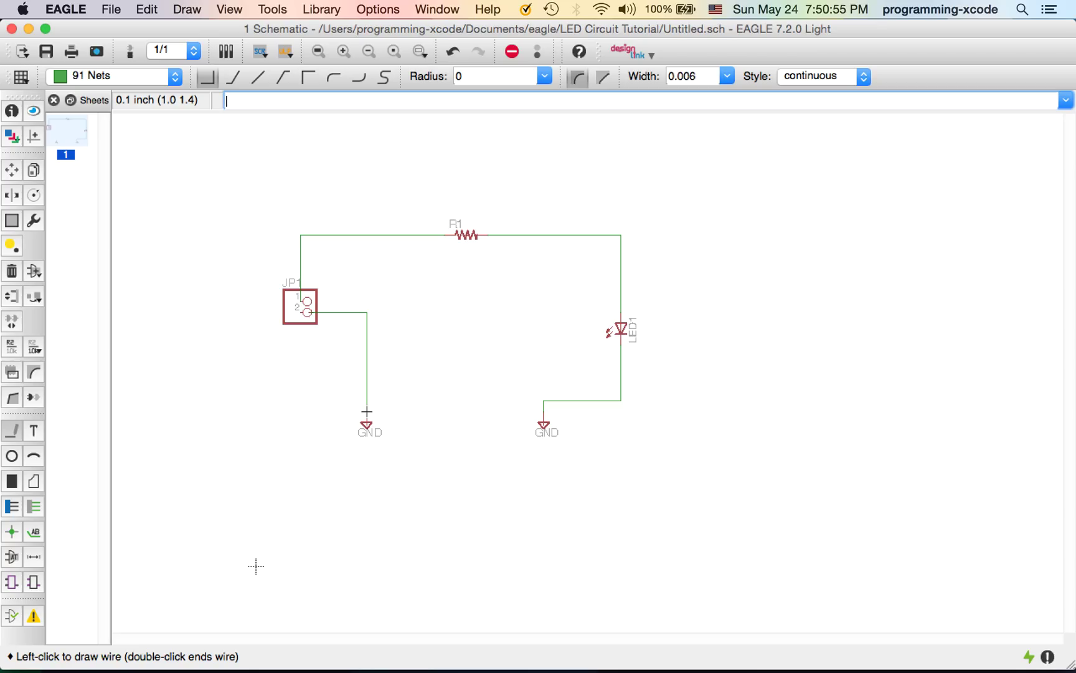
Save the schematic and switch to the board layout
{"action": "key", "text": "super+s"}
{"action": "left_click", "coordinate": [110, 8]}
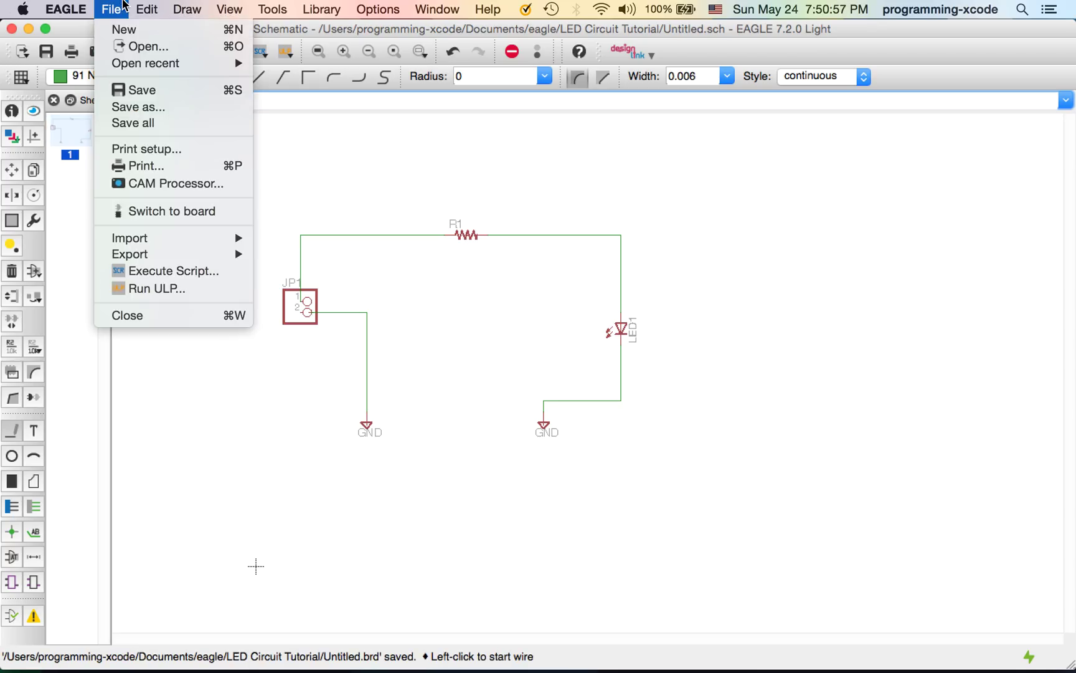
{"action": "left_click", "coordinate": [124, 213]}
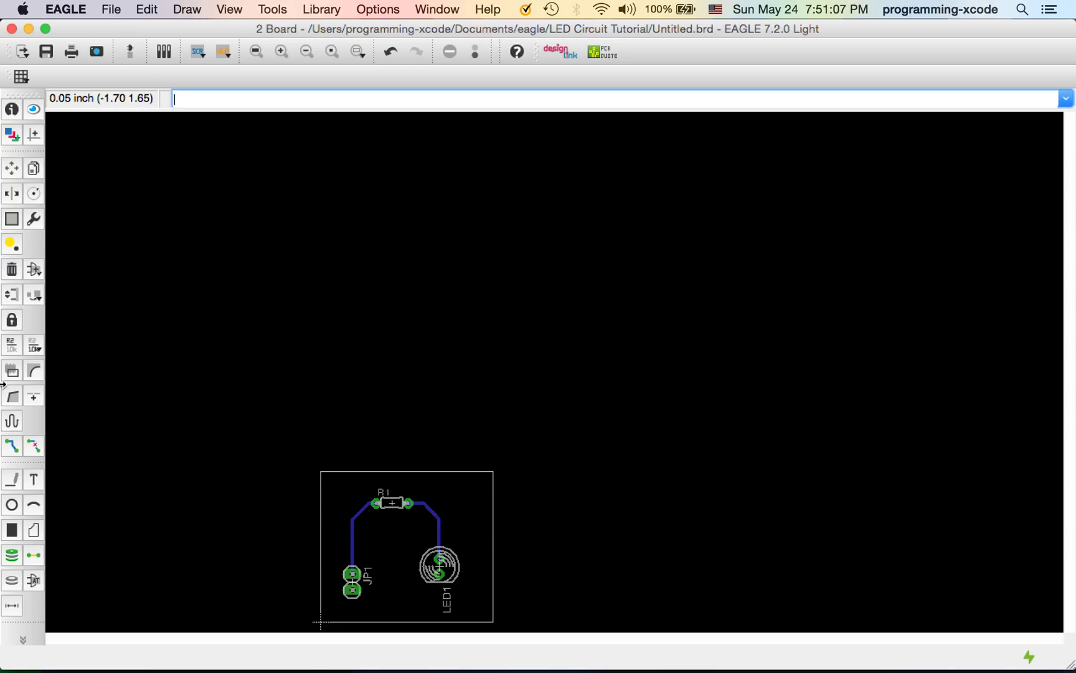
Draw a bottom-layer copper polygon through the four board corners, close it, and save the board
{"action": "left_click", "coordinate": [33, 530]}
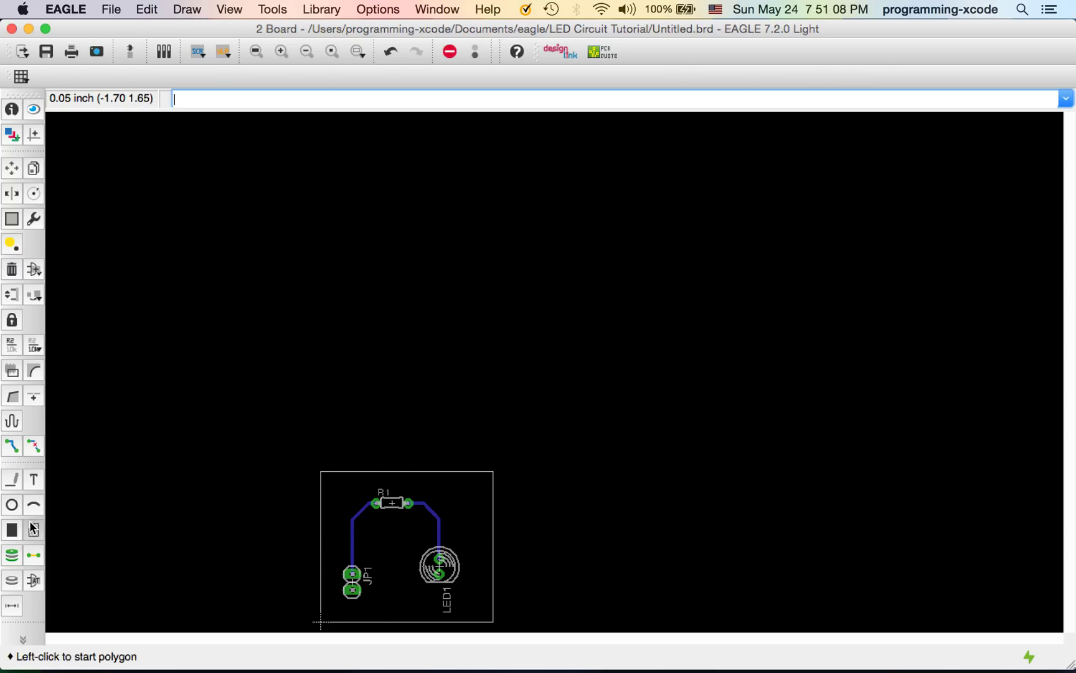
{"action": "left_click", "coordinate": [331, 484]}
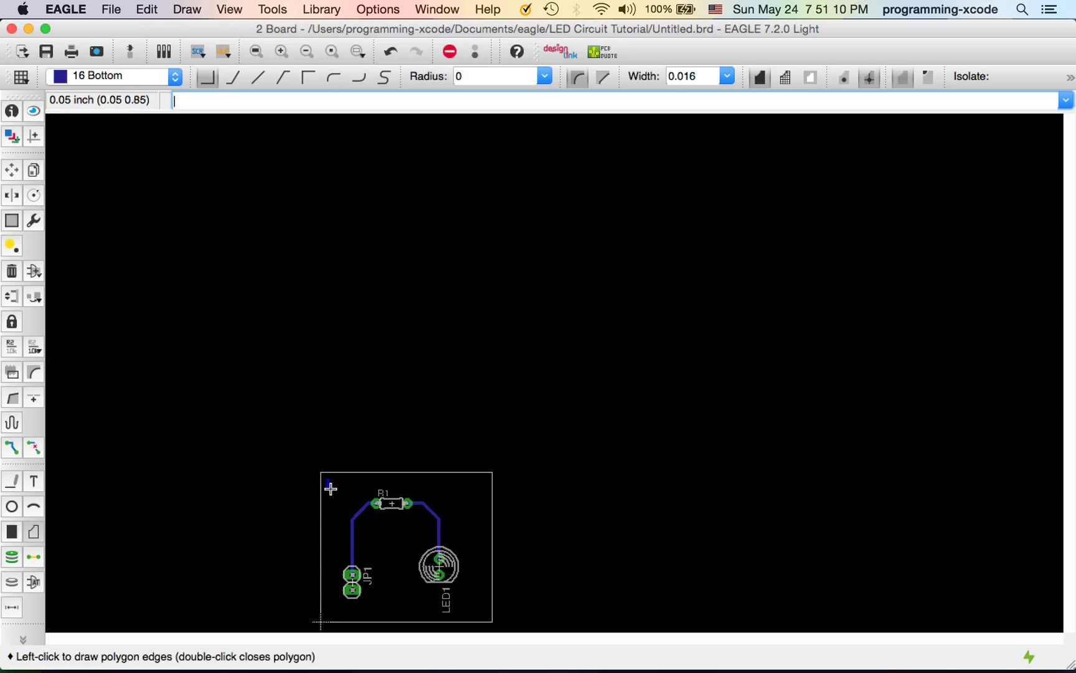
{"action": "left_click", "coordinate": [331, 615]}
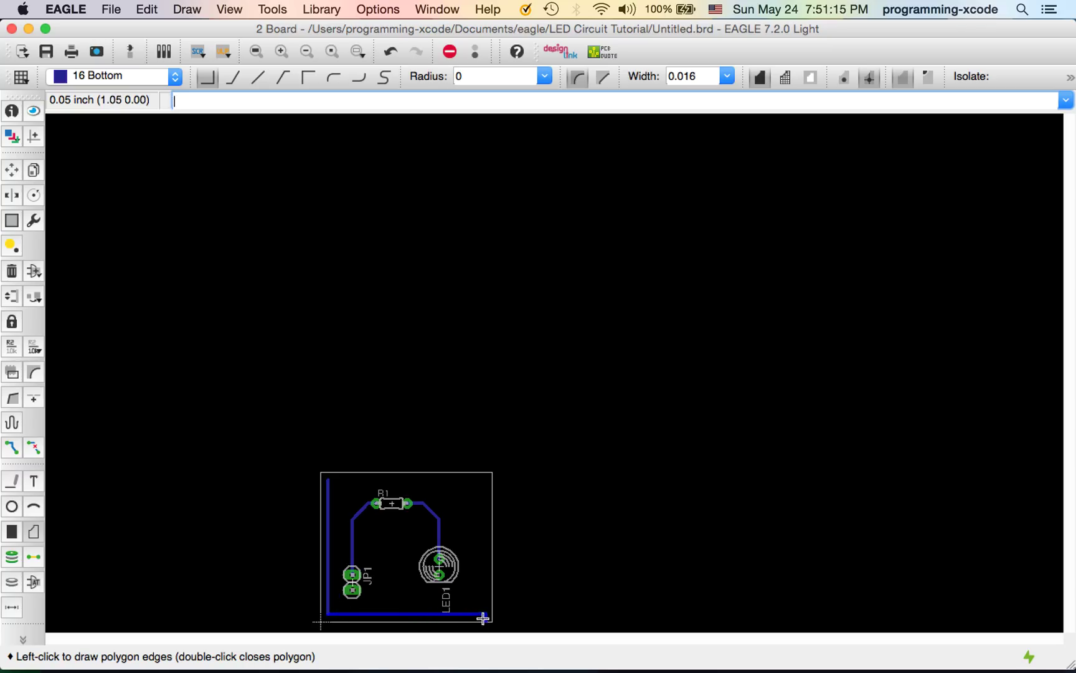
{"action": "left_click", "coordinate": [484, 613]}
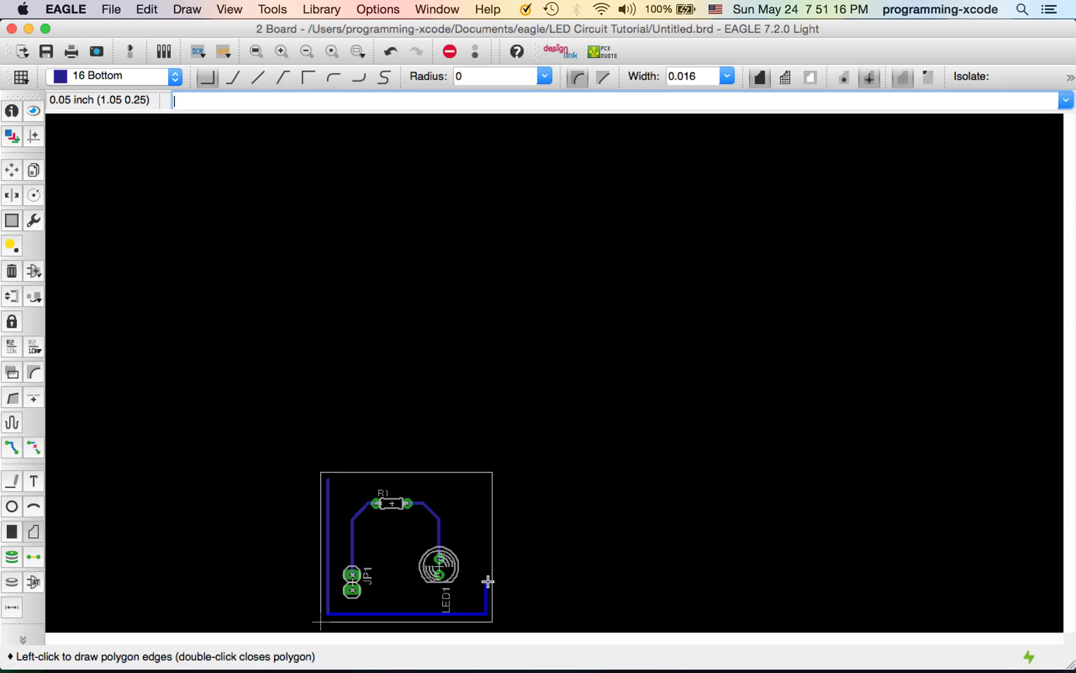
{"action": "left_click", "coordinate": [484, 479]}
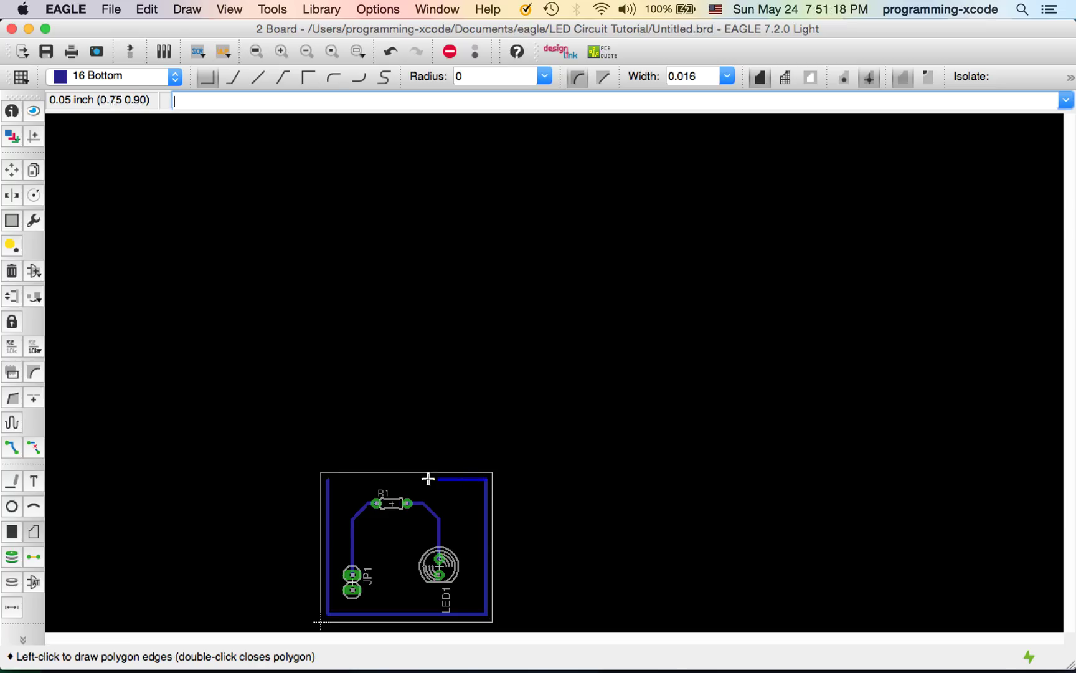
{"action": "double_click", "coordinate": [329, 480]}
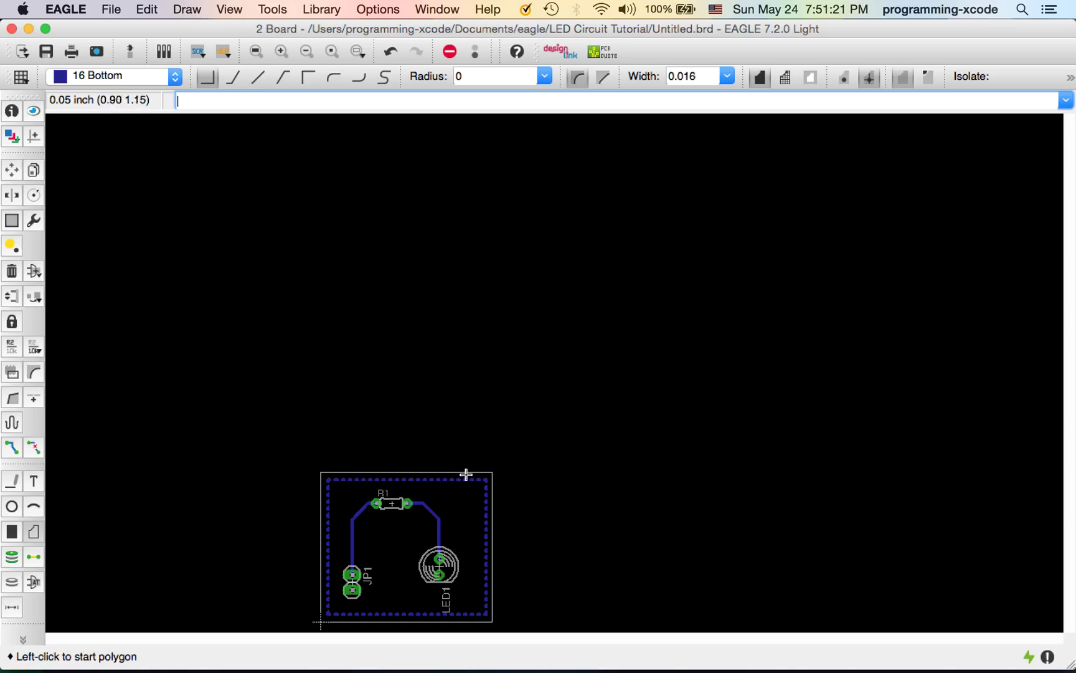
{"action": "key", "text": "super+s"}
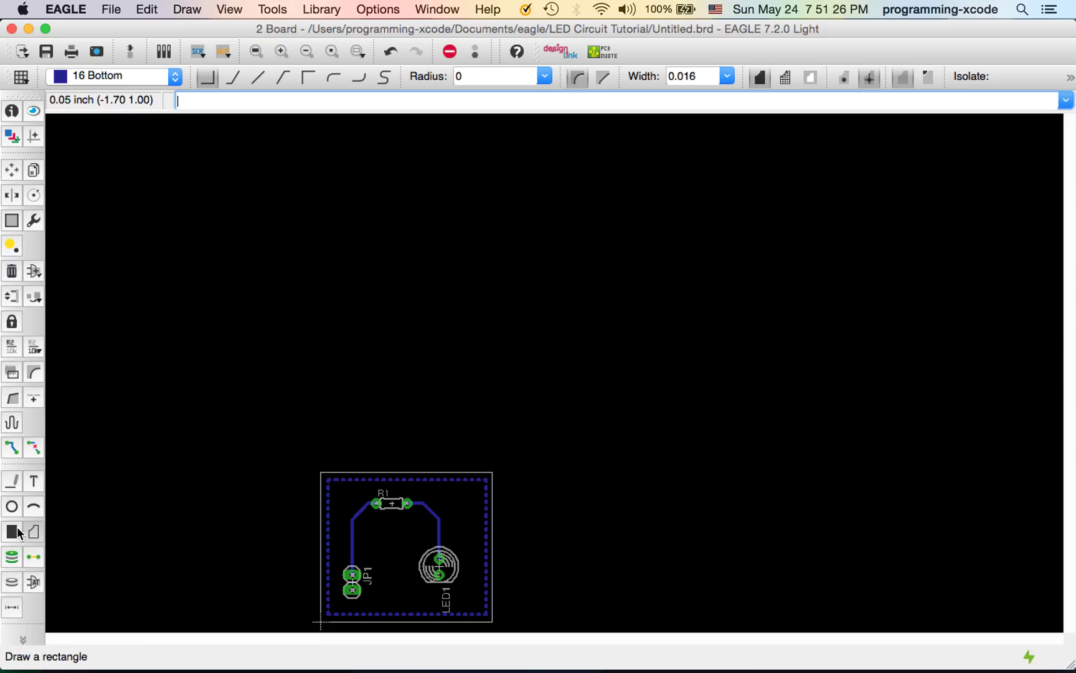
{"action": "left_click", "coordinate": [24, 640]}
Run Ratsnest to flood the bottom copper pour and save the board
{"action": "left_click", "coordinate": [60, 586]}
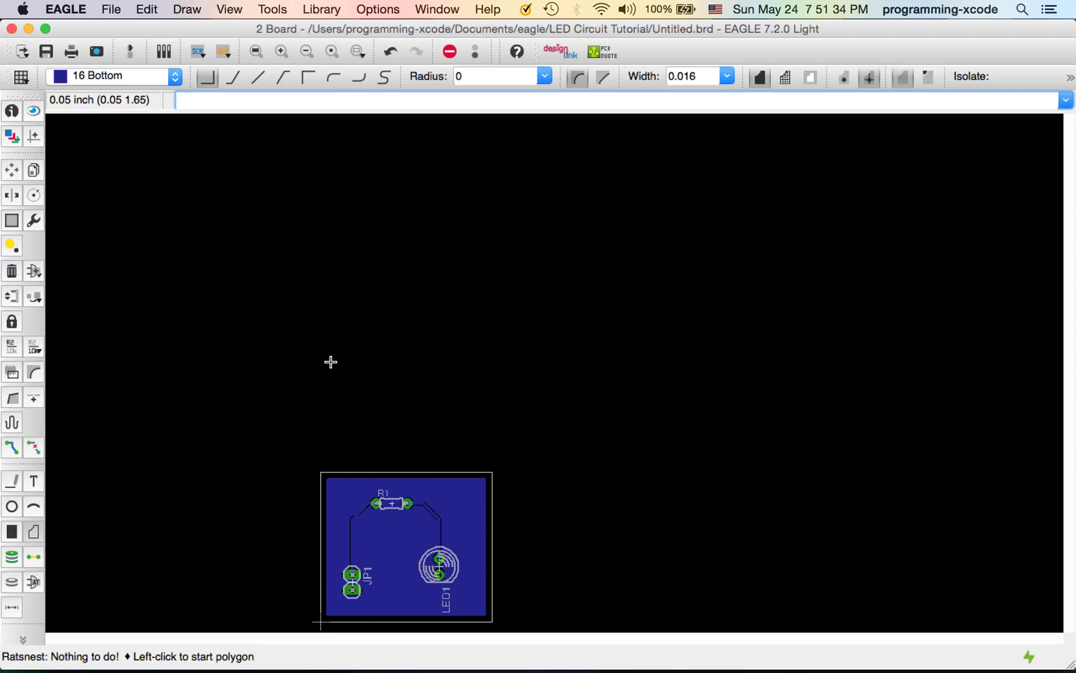
{"action": "key", "text": "super+s"}
{"action": "left_click", "coordinate": [137, 76]}
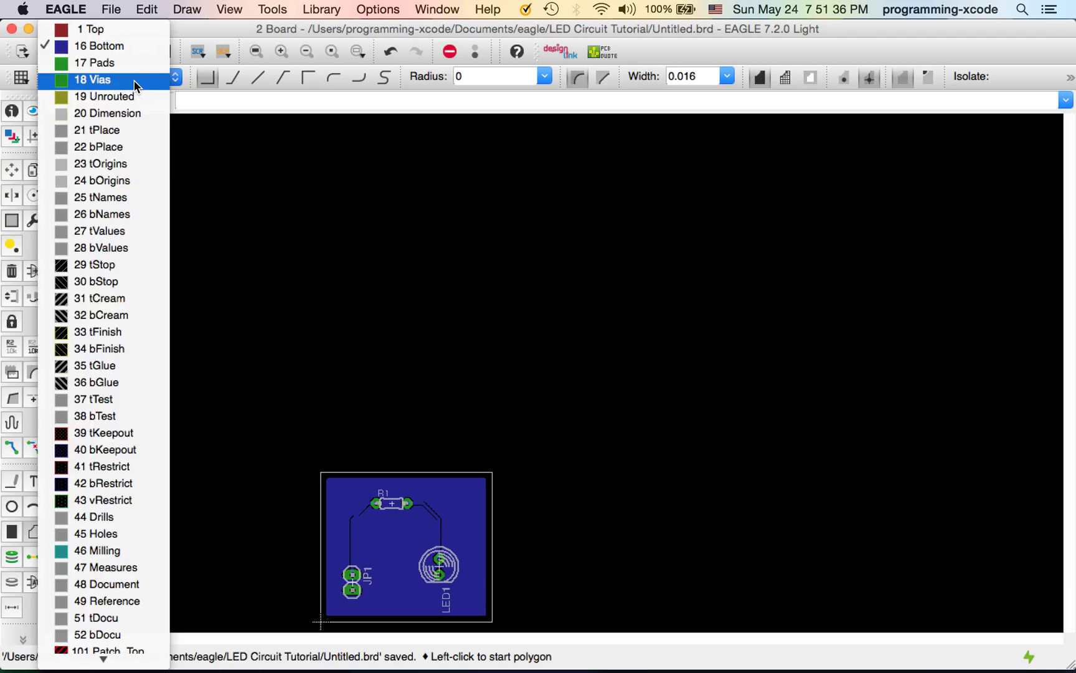
On layer 21 tPlace, place a text label with the designer's name near the board centre, then save
{"action": "left_click", "coordinate": [121, 38]}
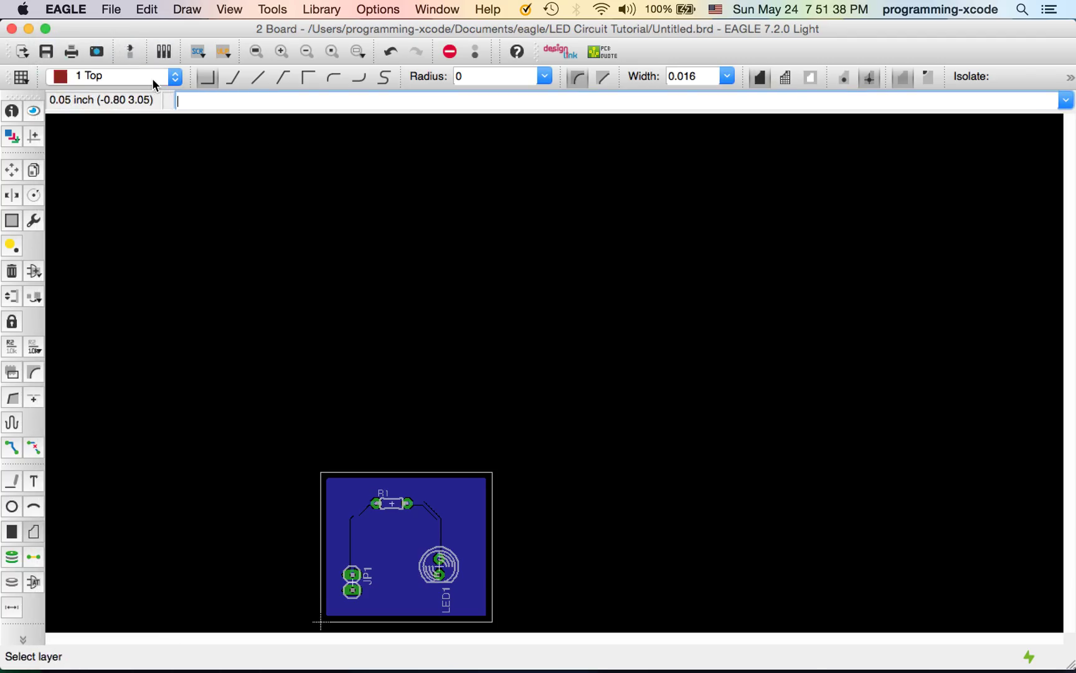
{"action": "left_click", "coordinate": [123, 77]}
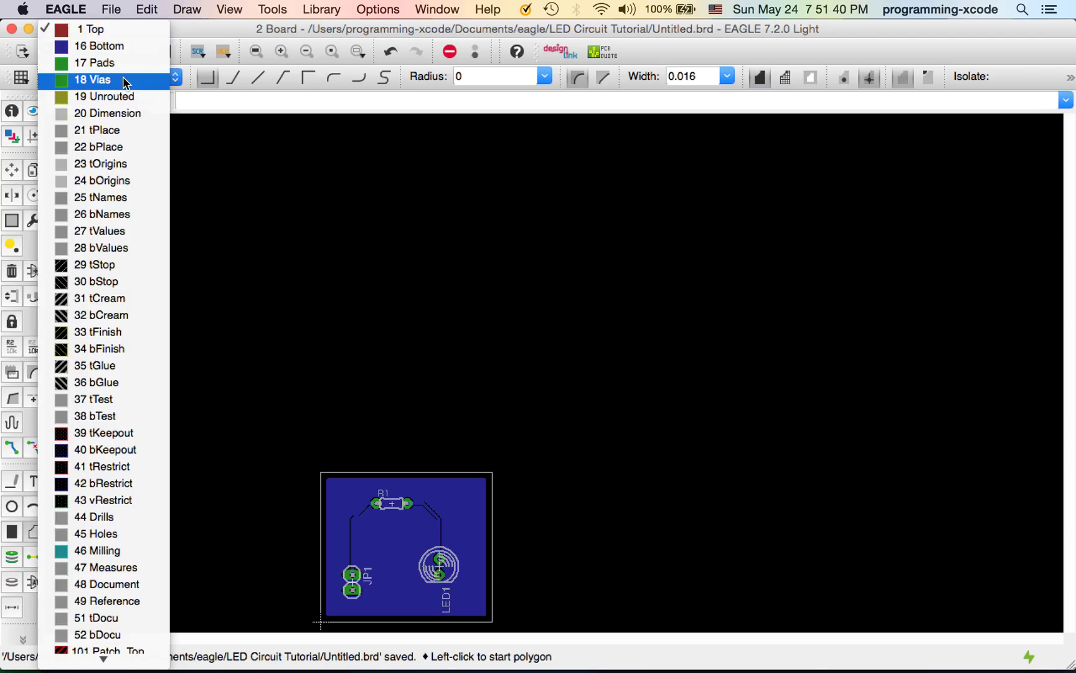
{"action": "left_click", "coordinate": [99, 130]}
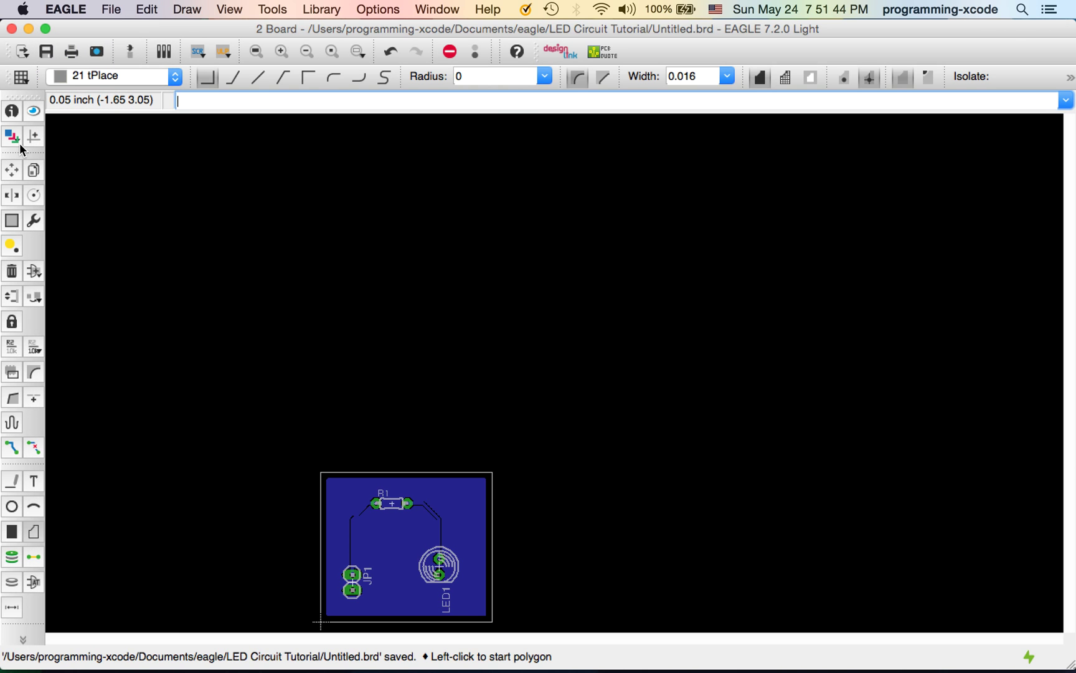
{"action": "left_click", "coordinate": [33, 481]}
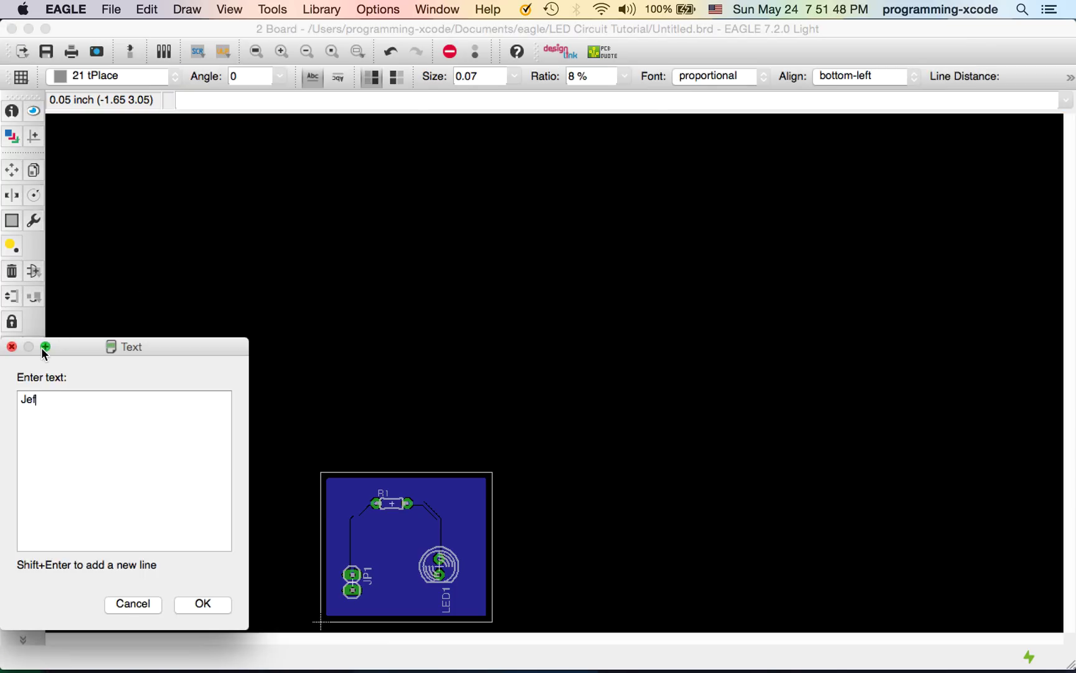
{"action": "key", "text": "Return"}
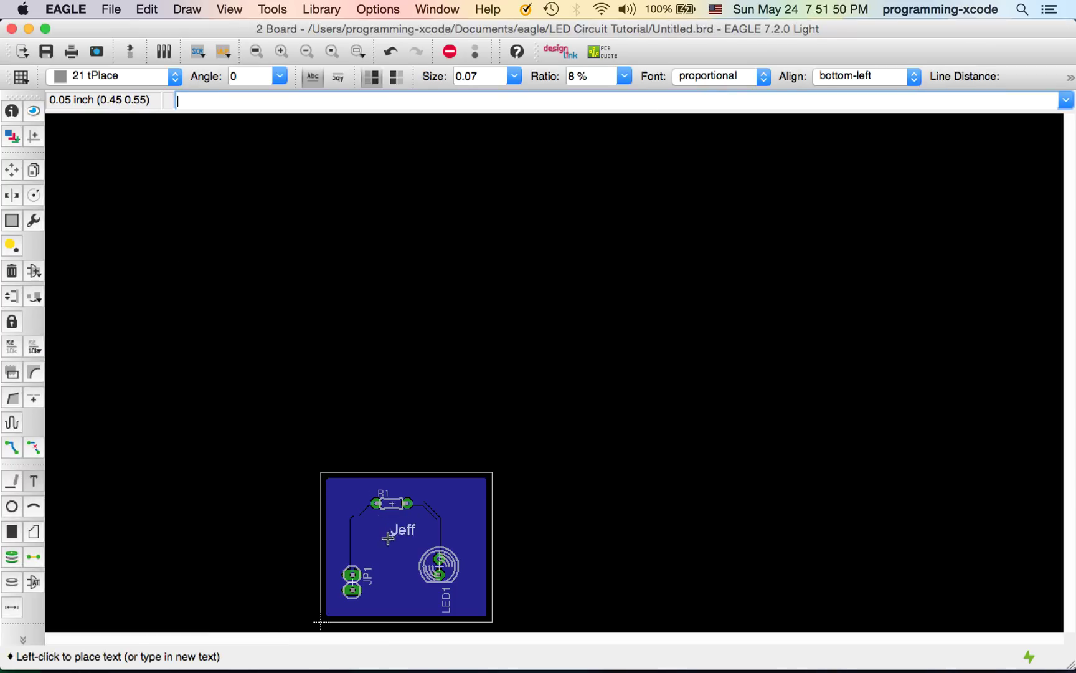
{"action": "left_click", "coordinate": [459, 606]}
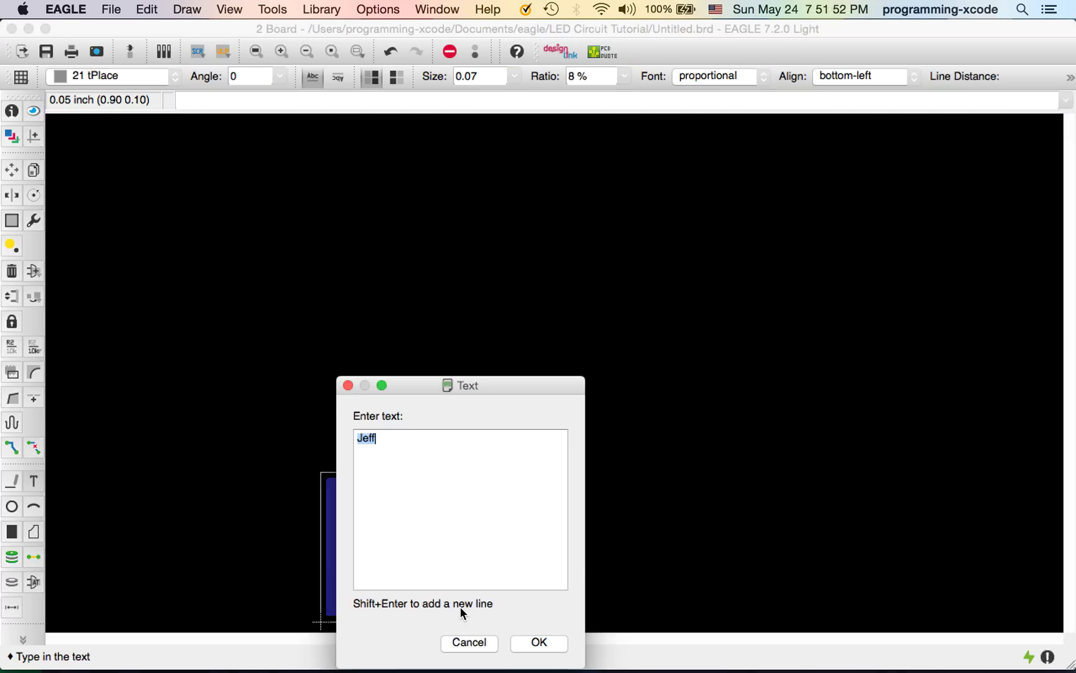
{"action": "left_click", "coordinate": [492, 642]}
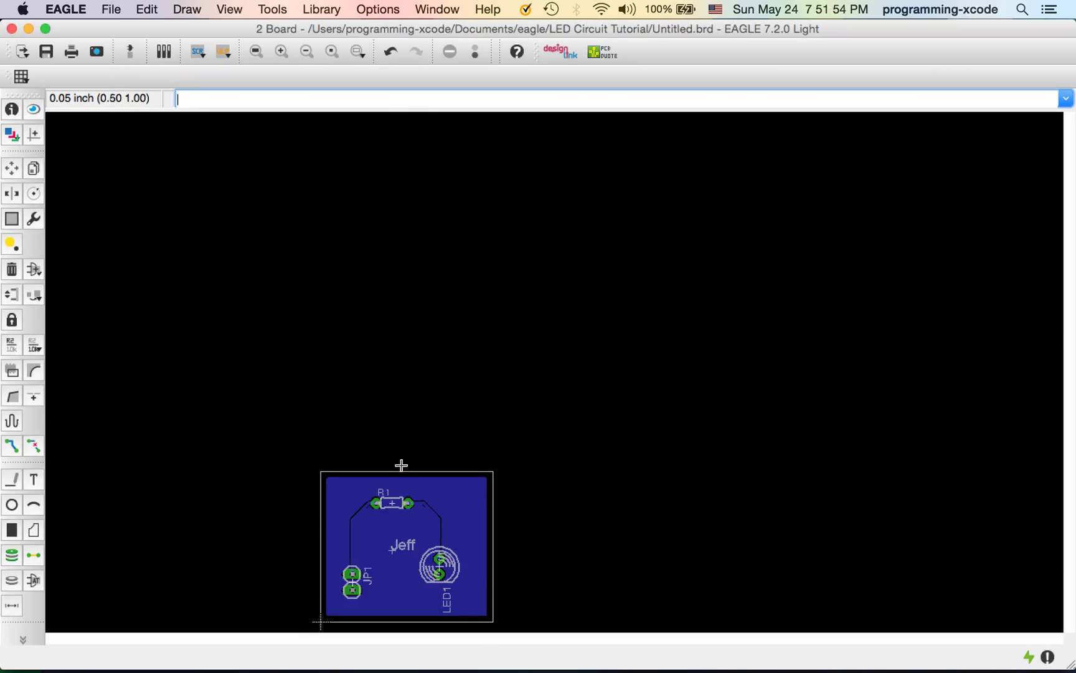
{"action": "key", "text": "super+s"}
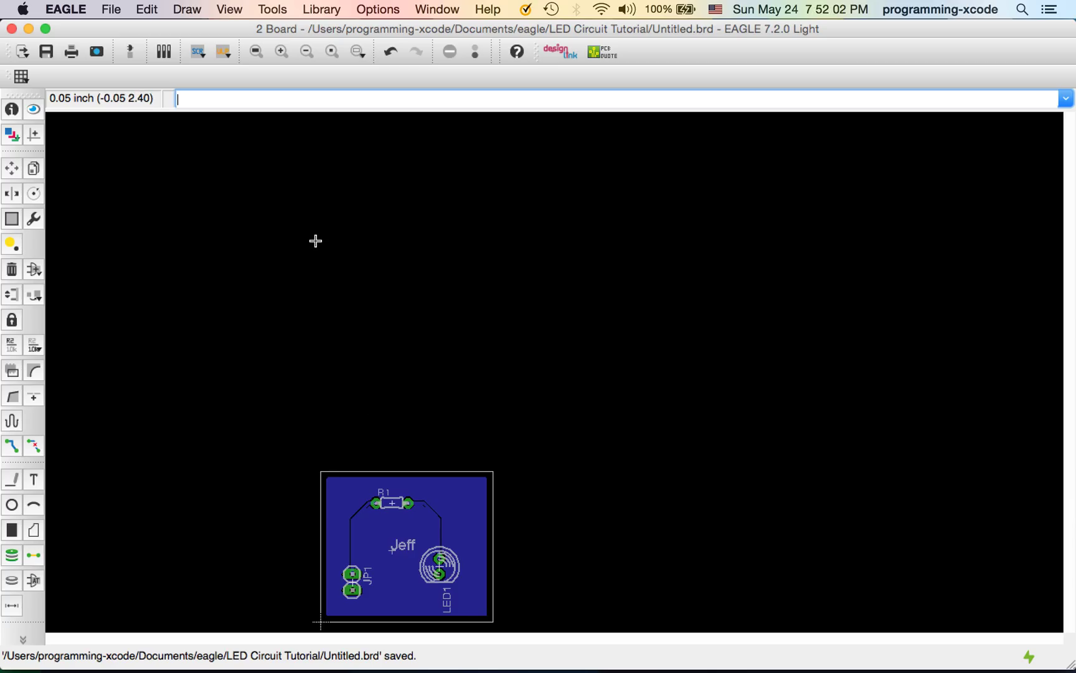
Open oshpark.com in a new browser tab and go to the PCB order upload page
{"action": "key", "text": "super+Tab"}
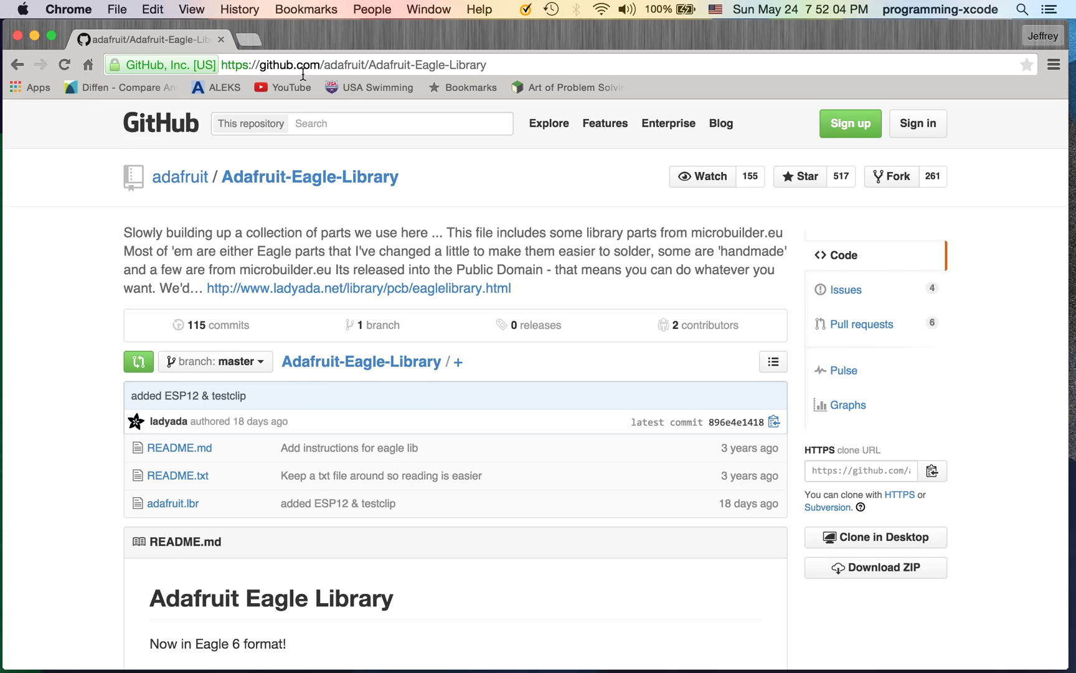
{"action": "left_click", "coordinate": [249, 40]}
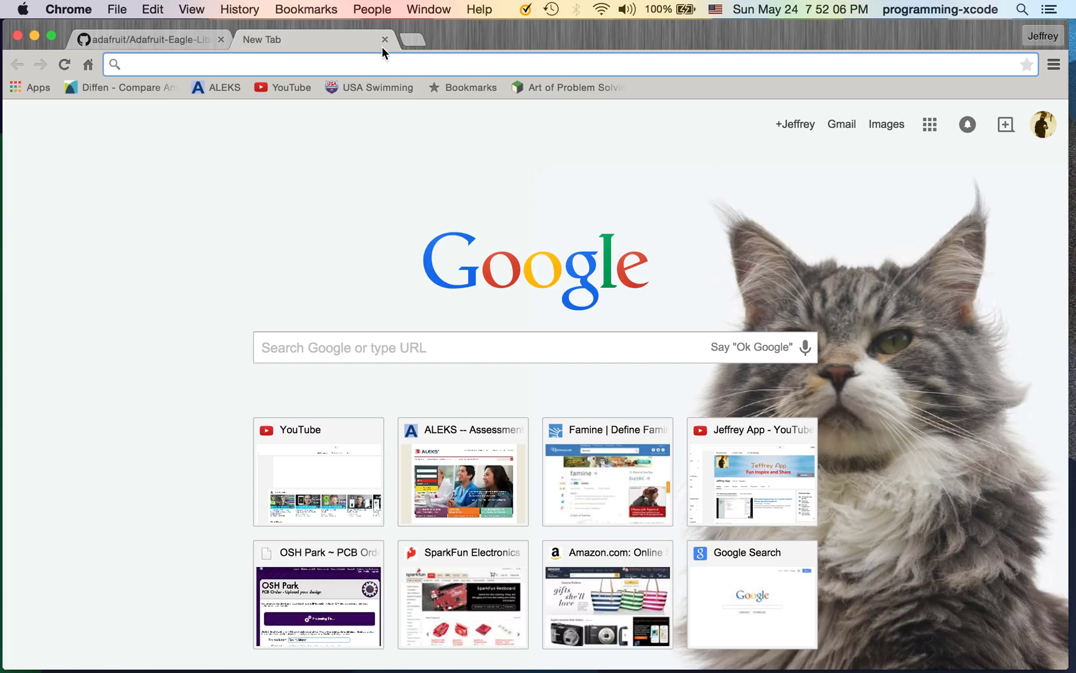
{"action": "type", "text": "osh"}
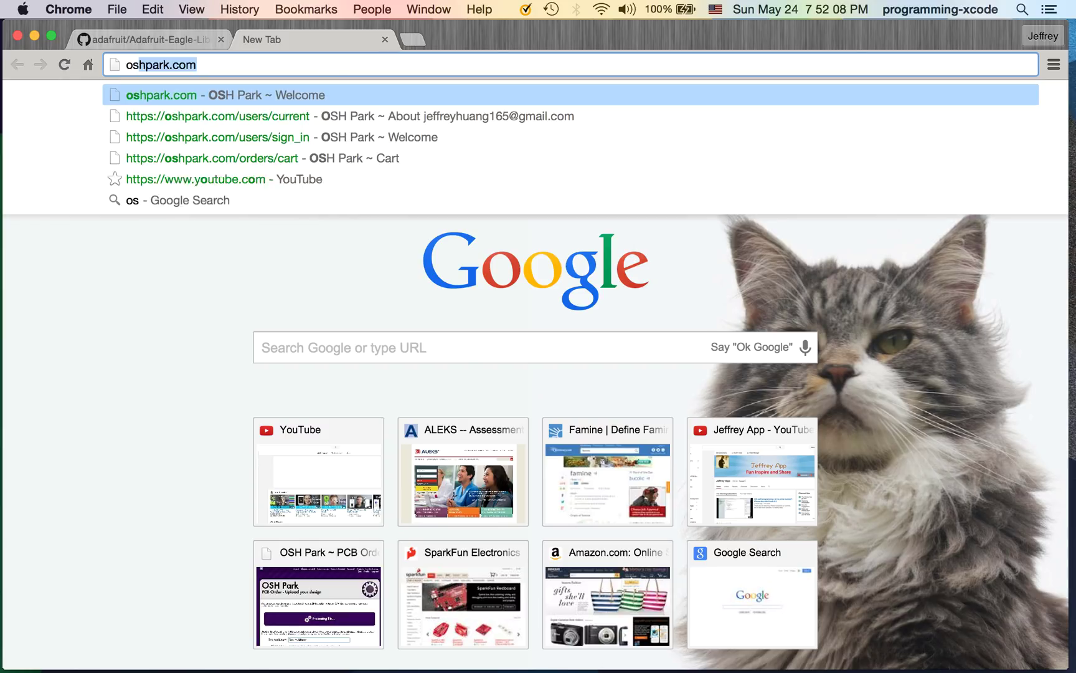
{"action": "type", "text": "park.com"}
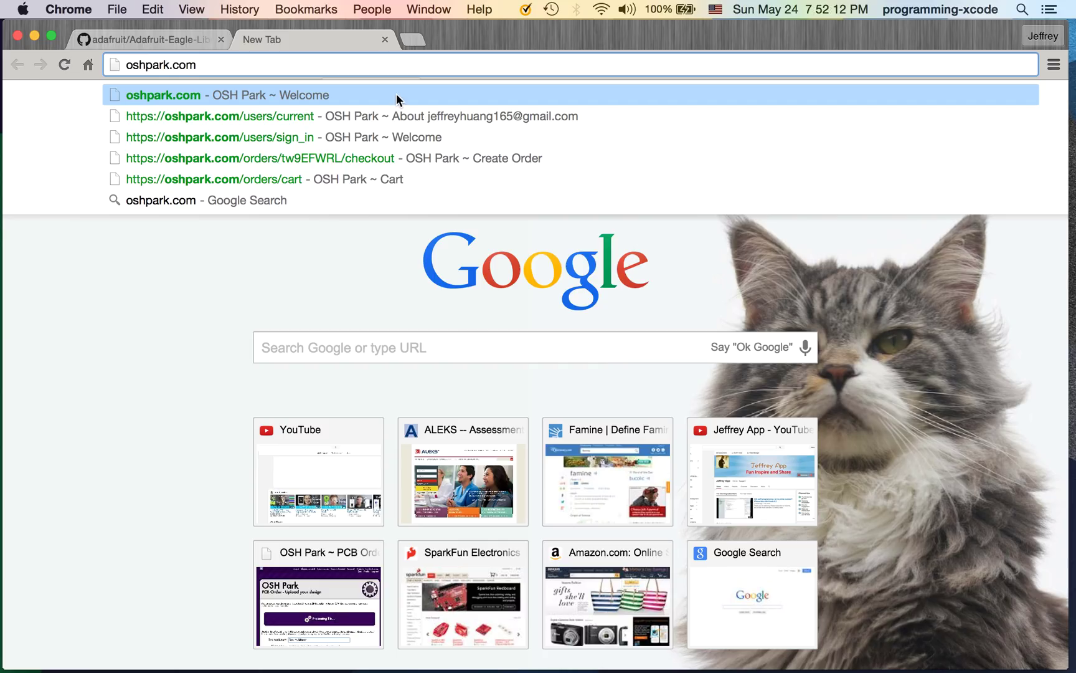
{"action": "left_click", "coordinate": [397, 93]}
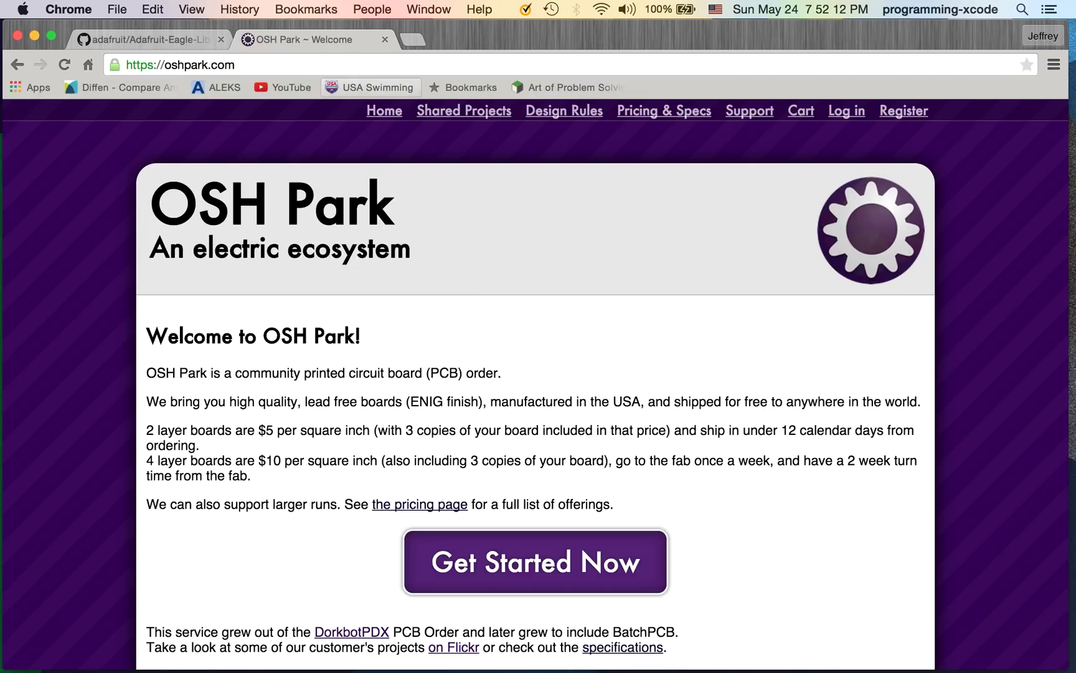
{"action": "left_click", "coordinate": [488, 573]}
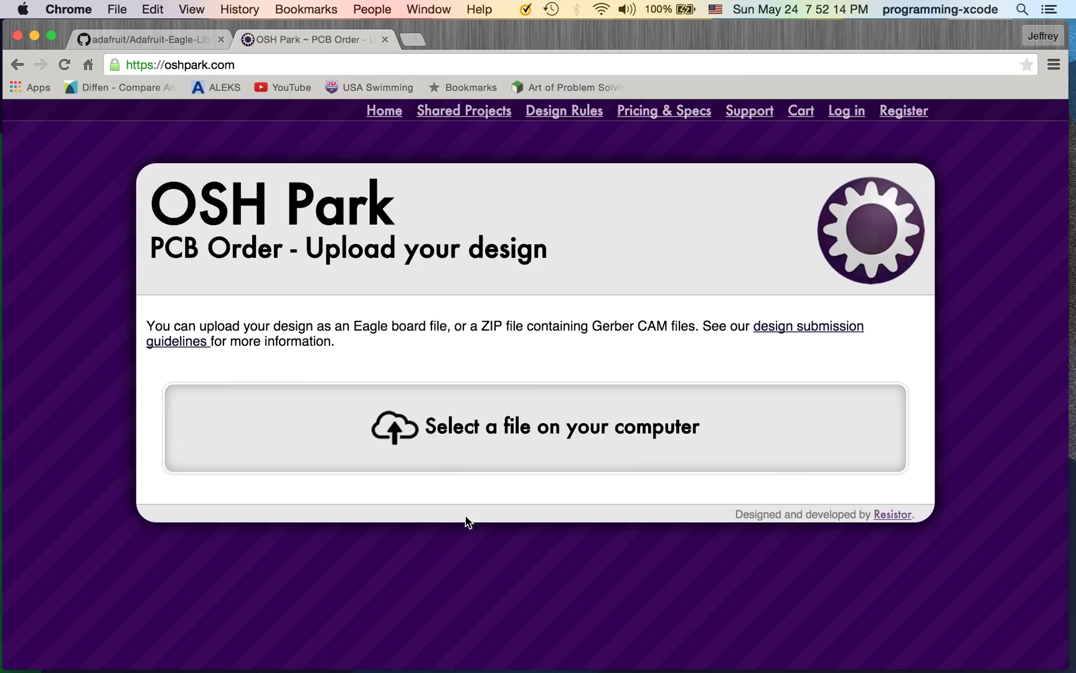
Upload Untitled.brd from the eagle > LED Circuit Tutorial folder
{"action": "left_click", "coordinate": [410, 415]}
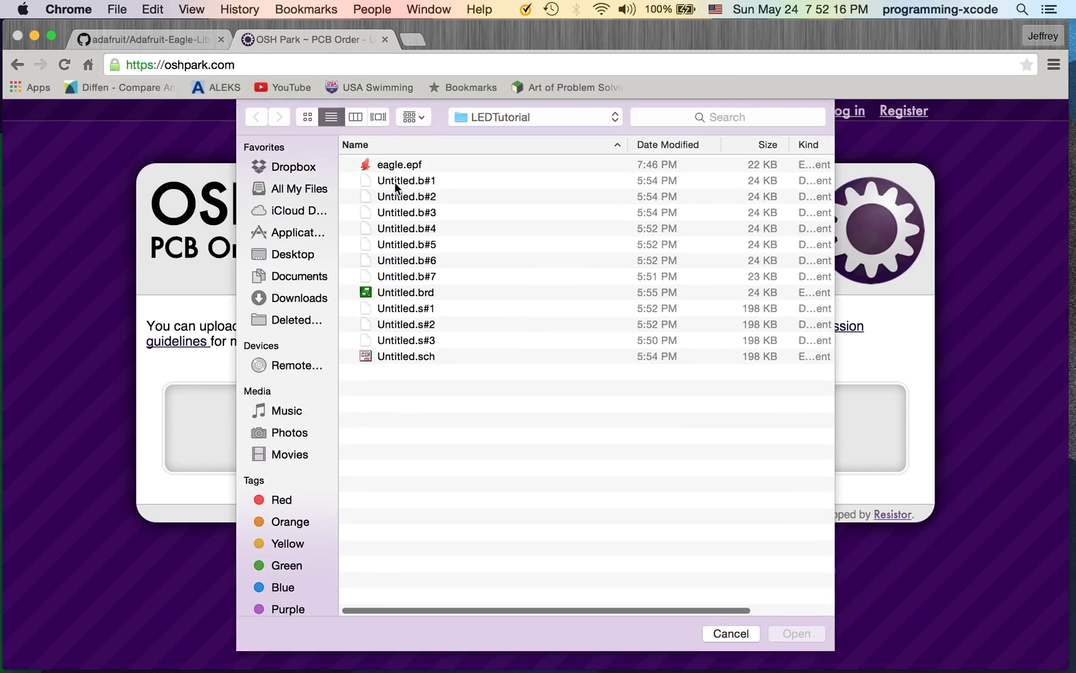
{"action": "left_click", "coordinate": [488, 116]}
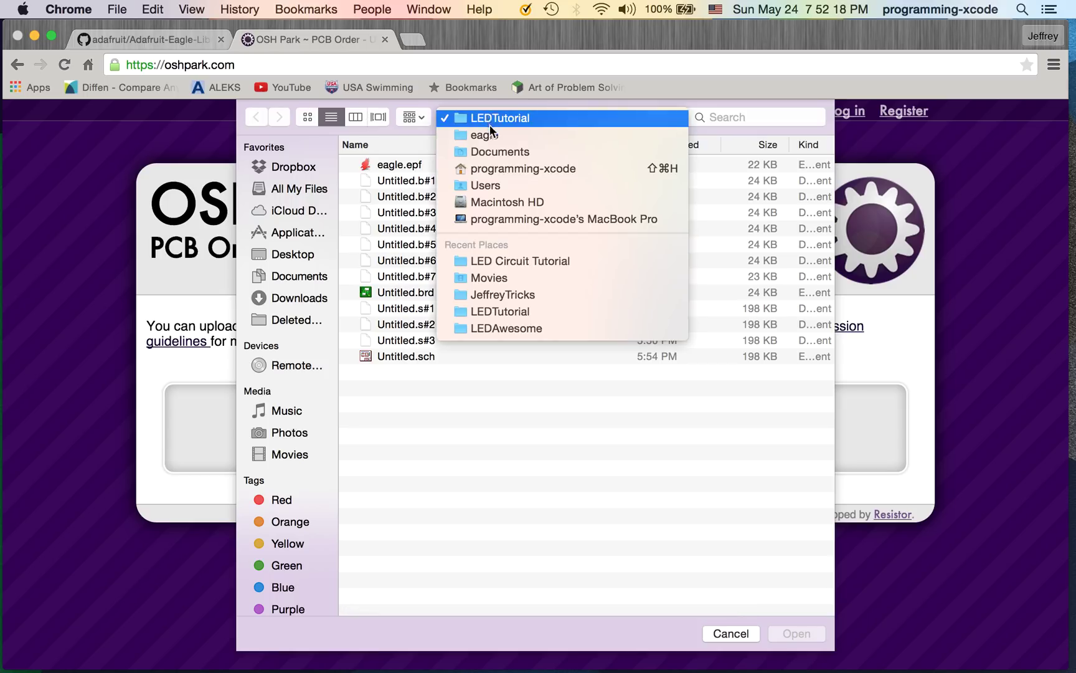
{"action": "left_click", "coordinate": [491, 134]}
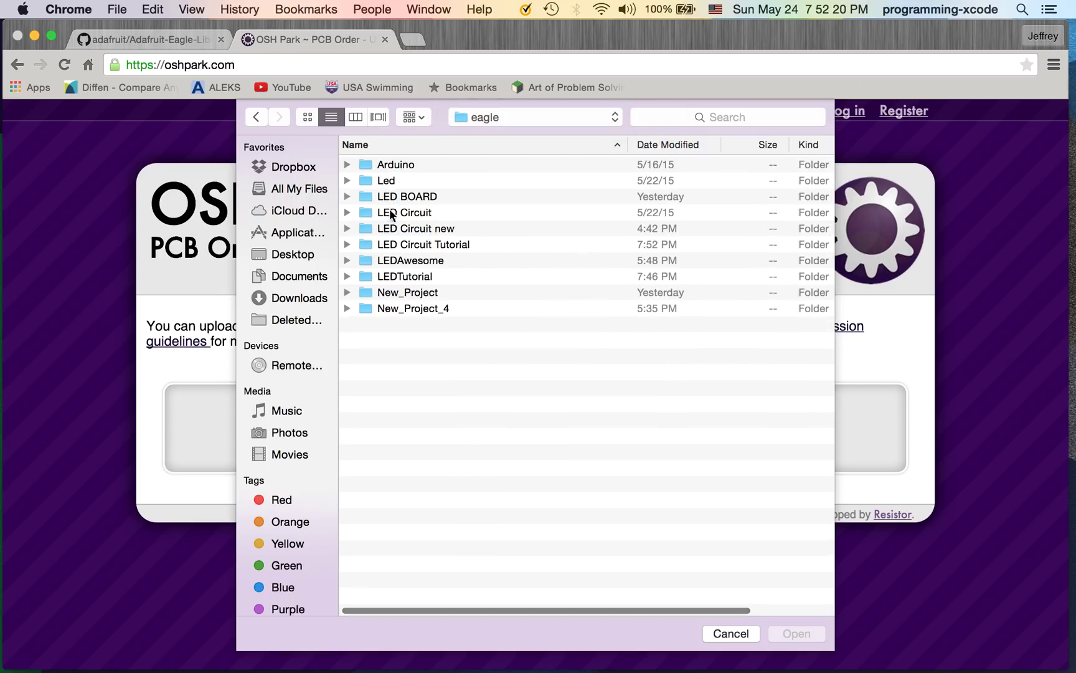
{"action": "left_click", "coordinate": [399, 246]}
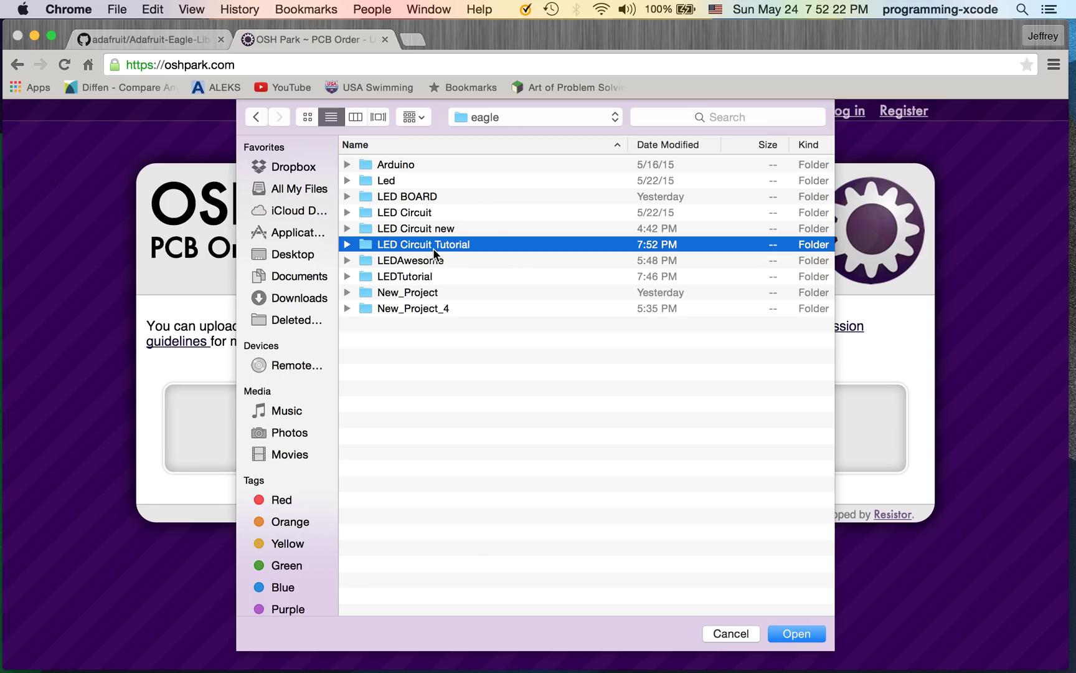
{"action": "double_click", "coordinate": [433, 246]}
{"action": "left_click", "coordinate": [424, 230]}
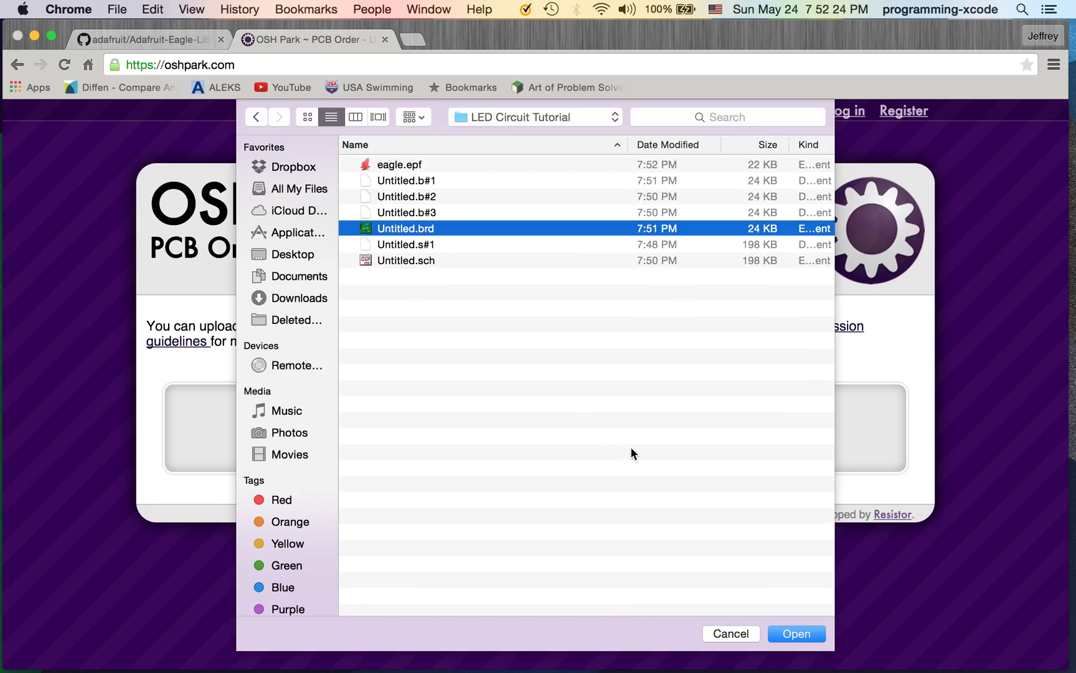
{"action": "left_click", "coordinate": [803, 642]}
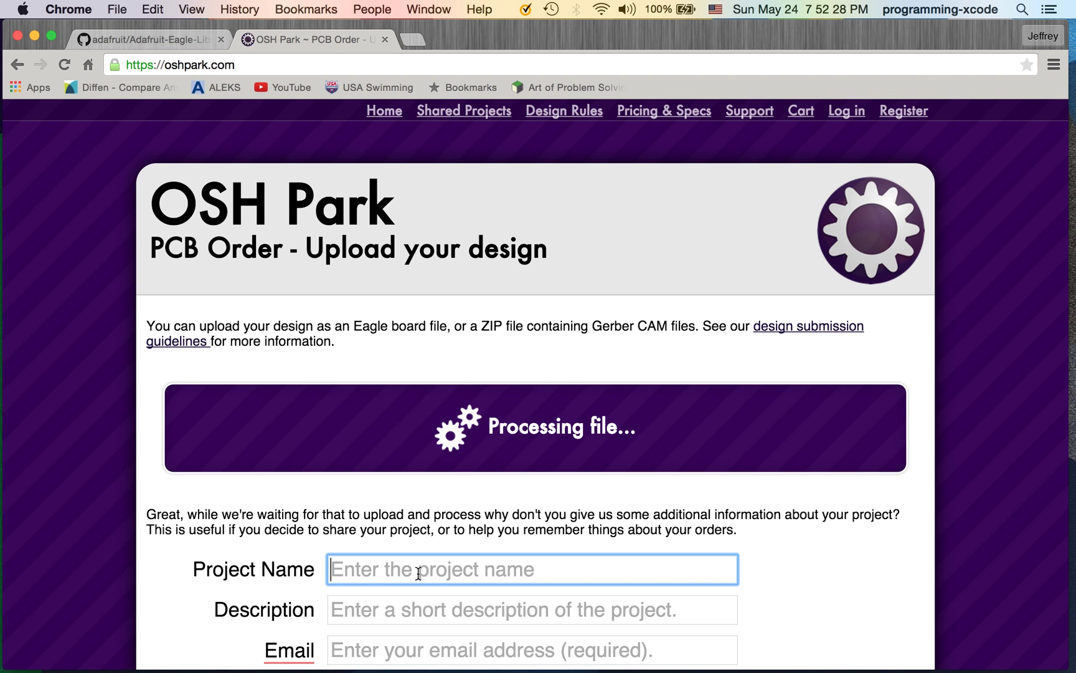
Enter project name 'LED TUTORIAL', description 'LED board that works', and the contact e-mail address
{"action": "type", "text": "LED T"}
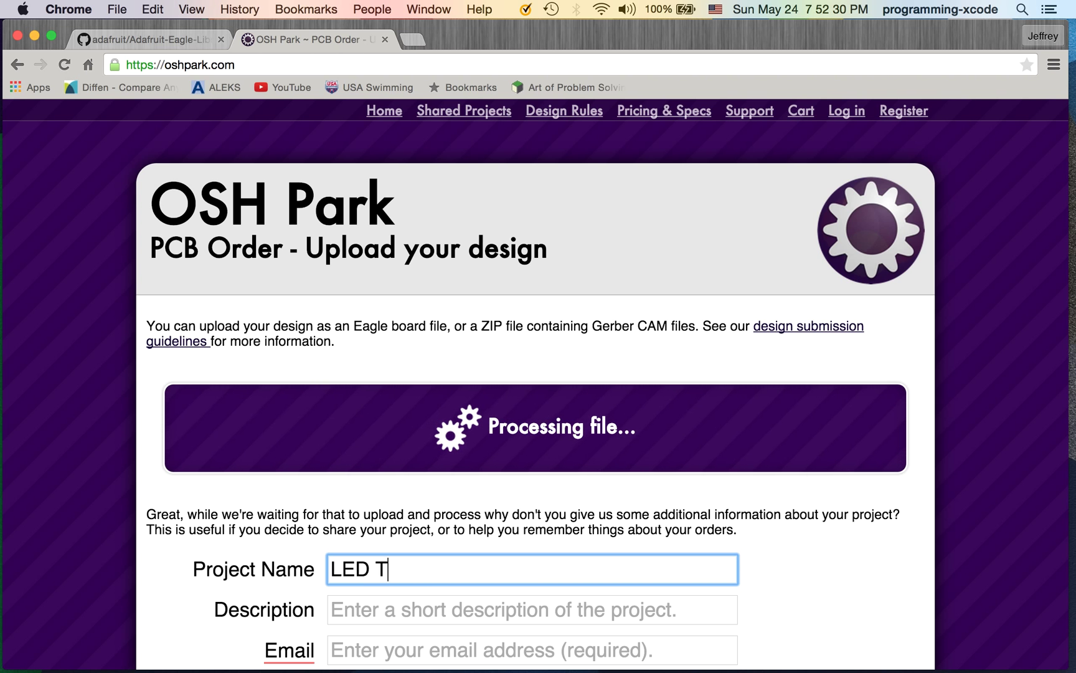
{"action": "type", "text": "UTORIAL"}
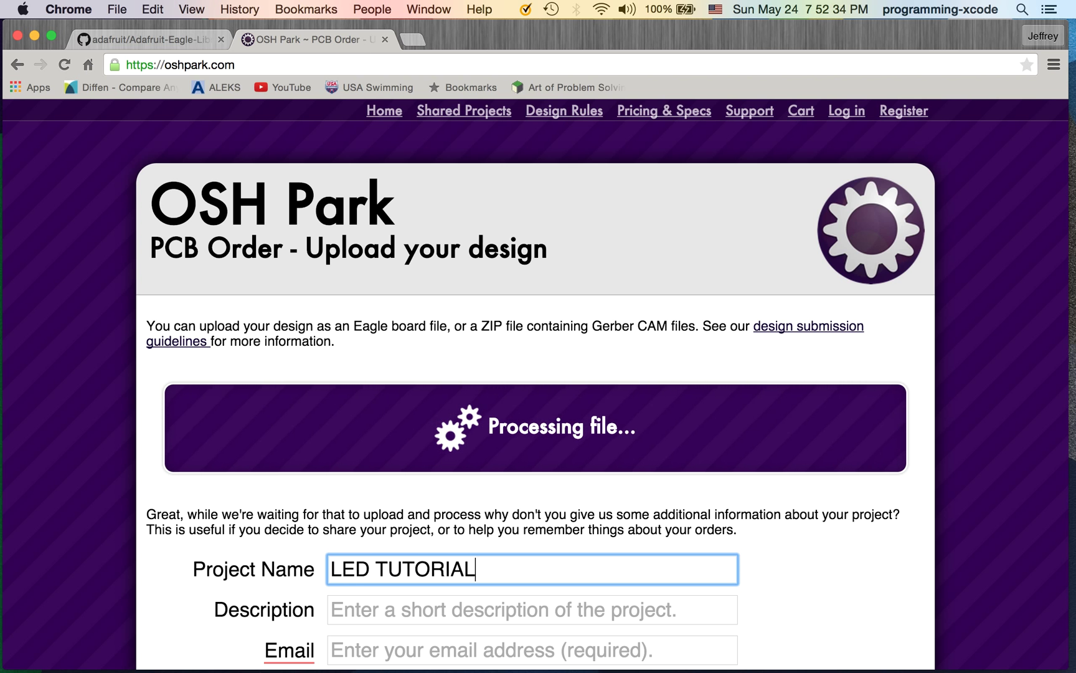
{"action": "scroll", "coordinate": [291, 572], "scroll_direction": "down", "scroll_amount": 3}
{"action": "left_click", "coordinate": [347, 461]}
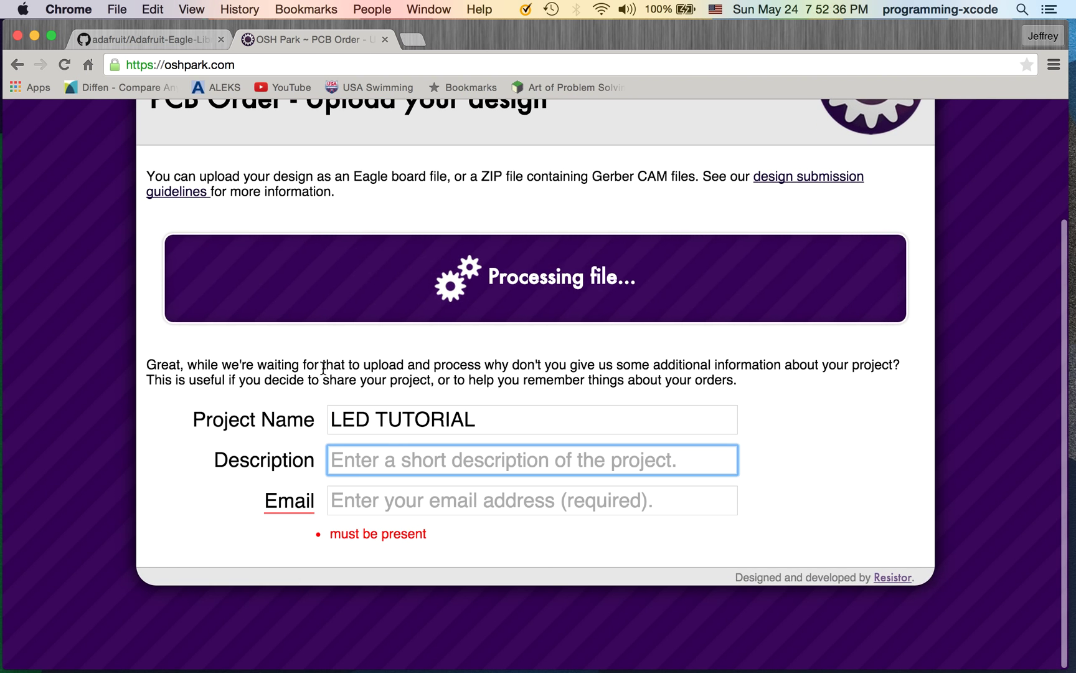
{"action": "type", "text": "LE"}
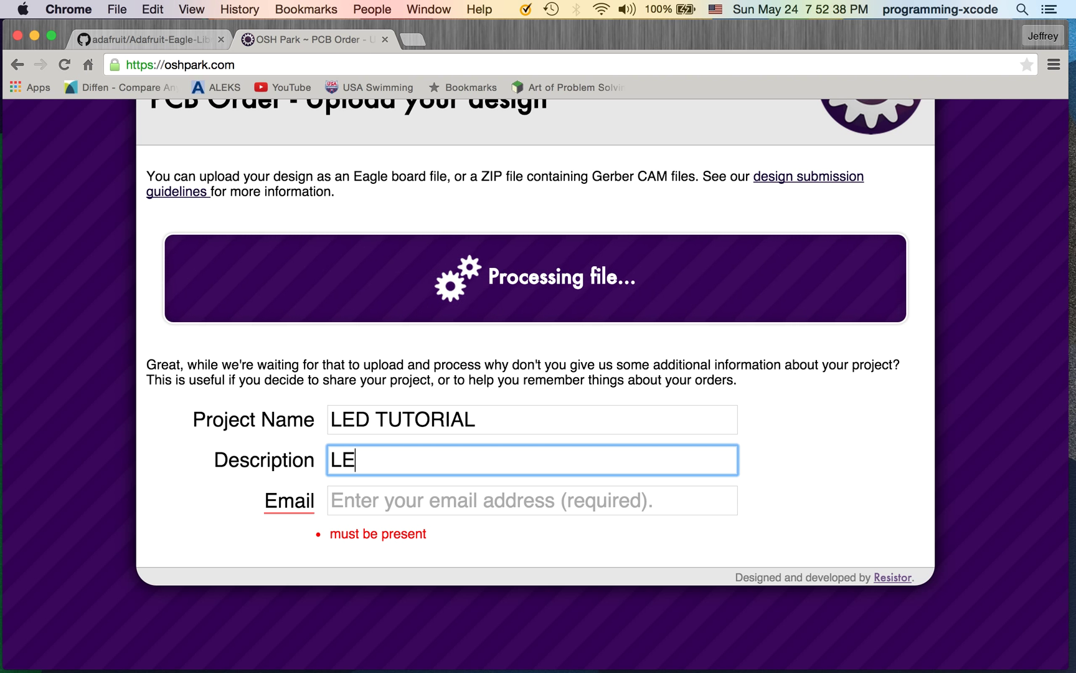
{"action": "type", "text": "D boar"}
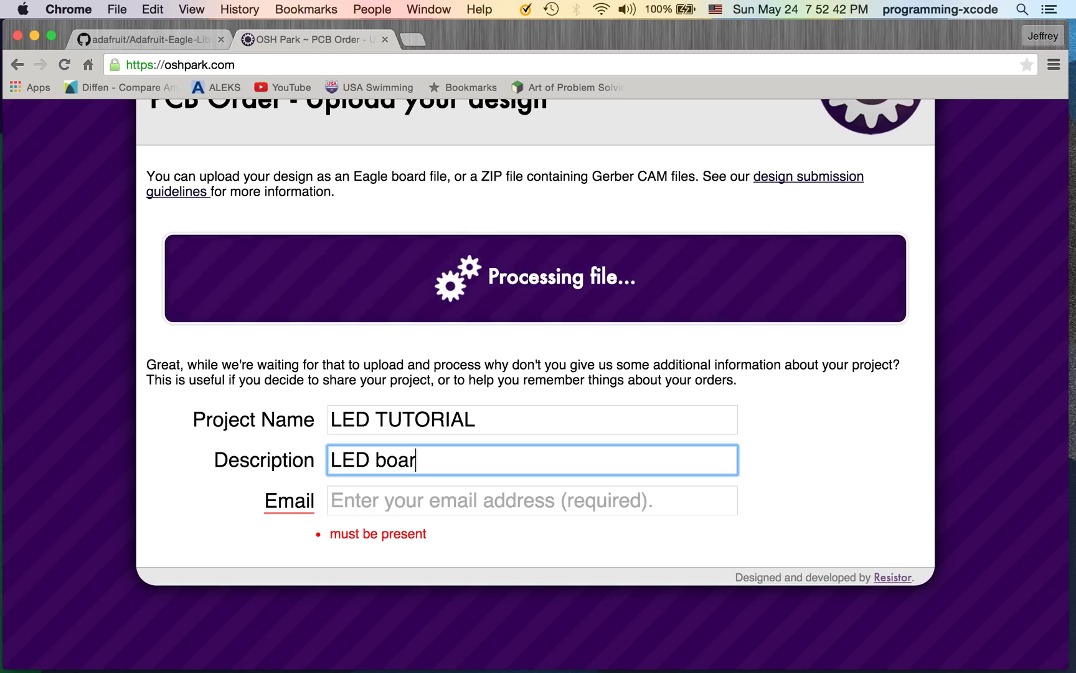
{"action": "type", "text": "d that works"}
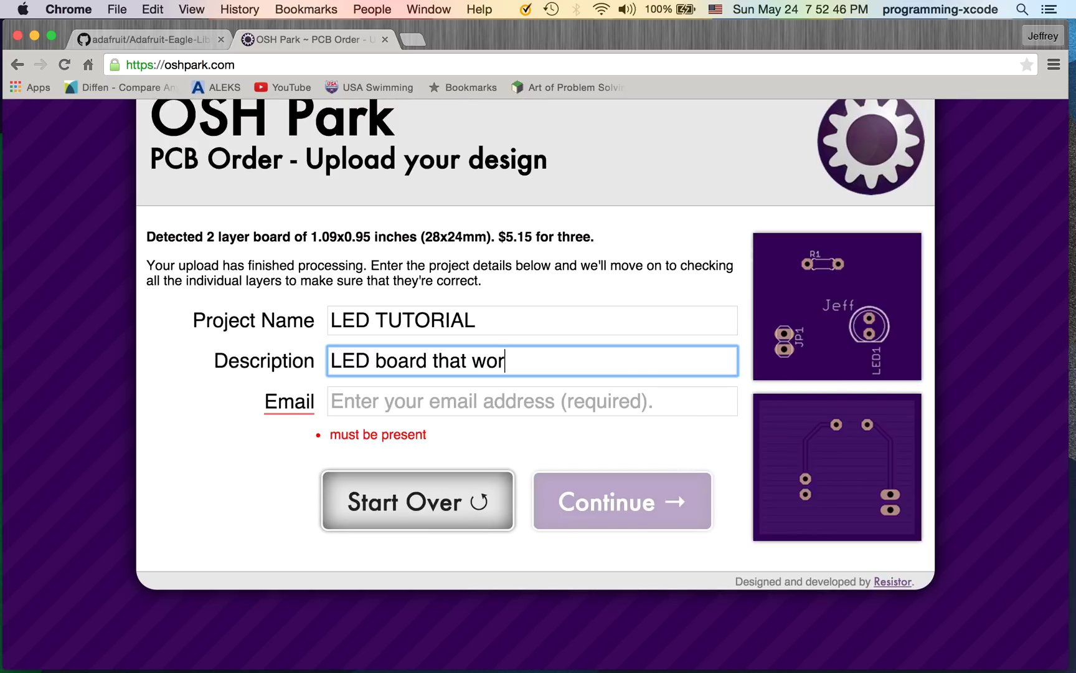
{"action": "left_click", "coordinate": [444, 400]}
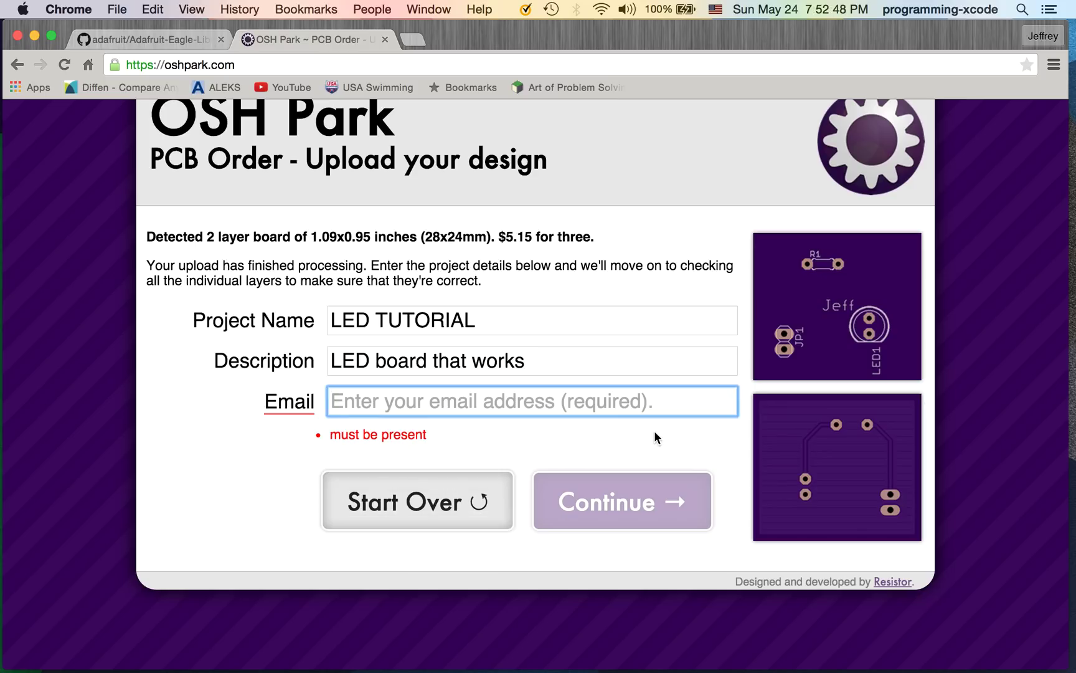
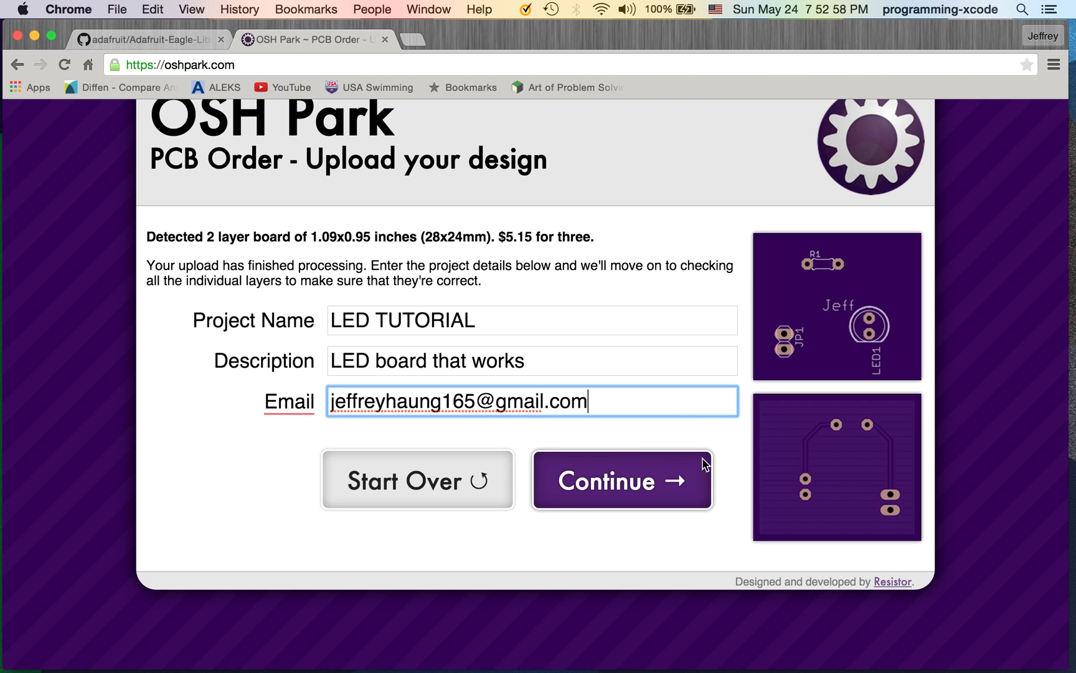
{"action": "left_click", "coordinate": [562, 487]}
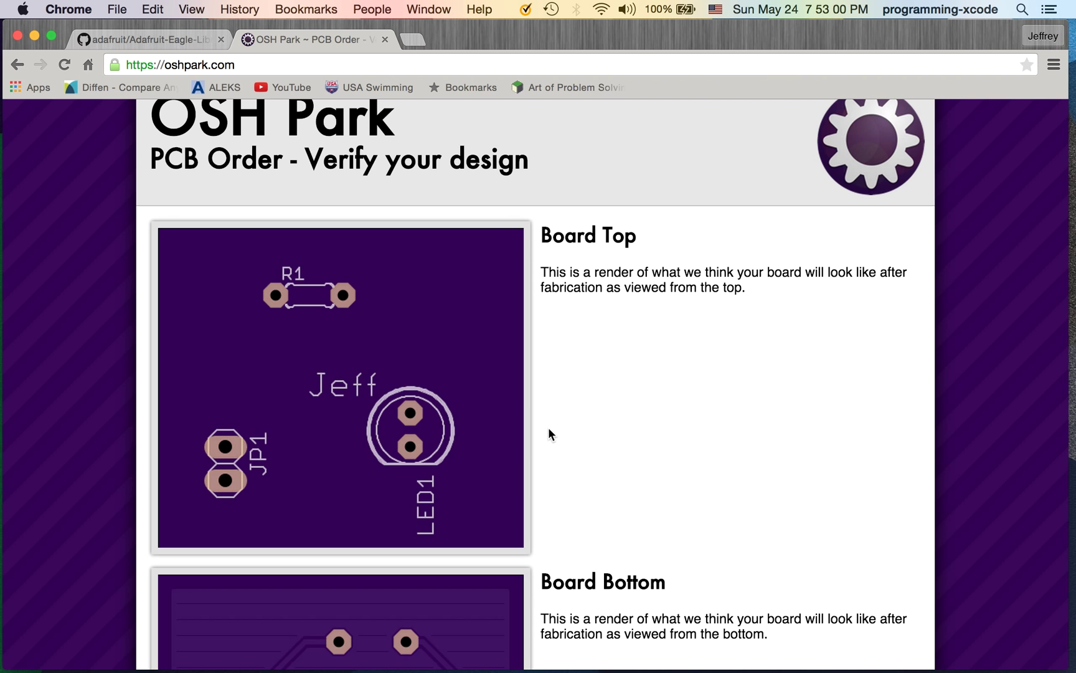
{"action": "scroll", "coordinate": [510, 453], "scroll_direction": "up", "scroll_amount": 3}
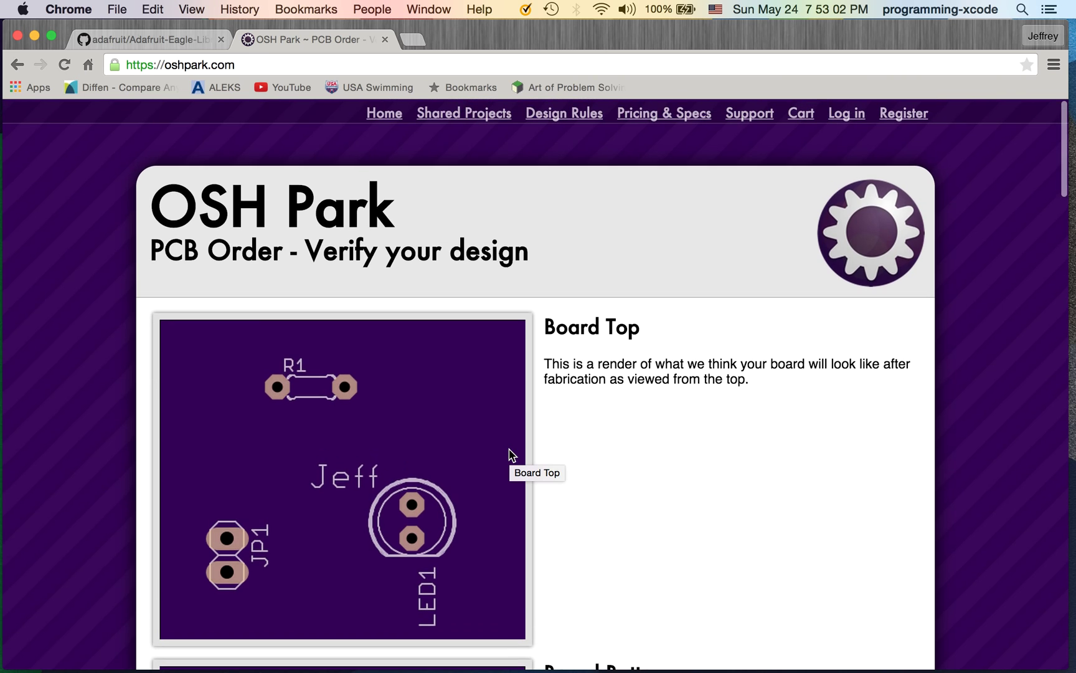
{"action": "scroll", "coordinate": [510, 453], "scroll_direction": "down", "scroll_amount": 5}
{"action": "scroll", "coordinate": [509, 450], "scroll_direction": "down", "scroll_amount": 20}
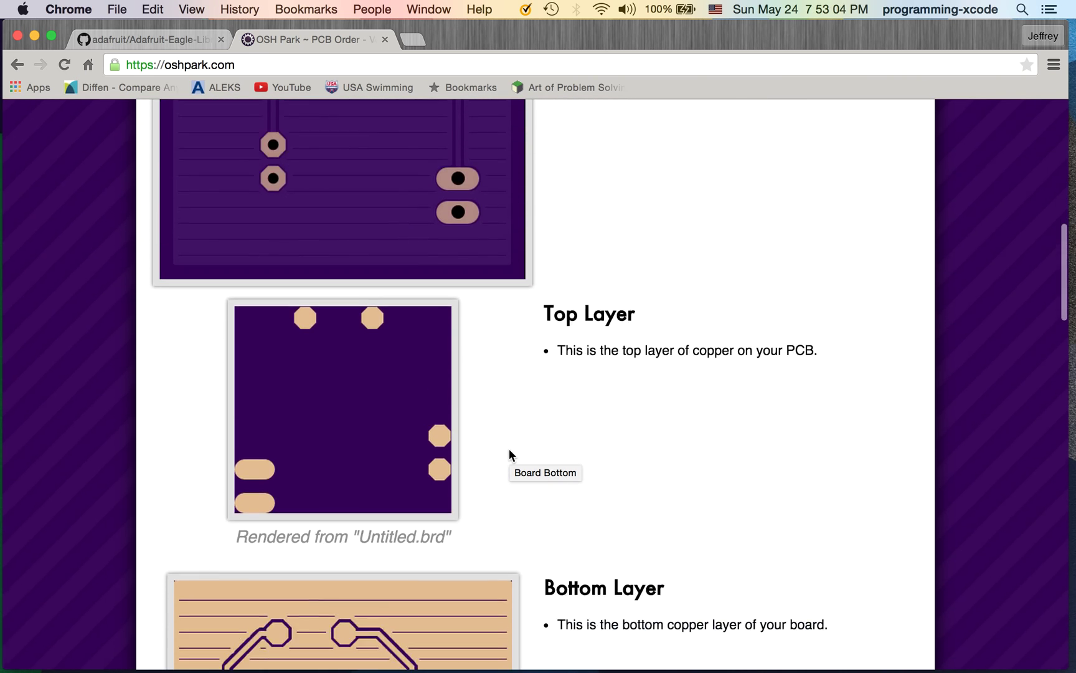
{"action": "scroll", "coordinate": [510, 451], "scroll_direction": "down", "scroll_amount": 10}
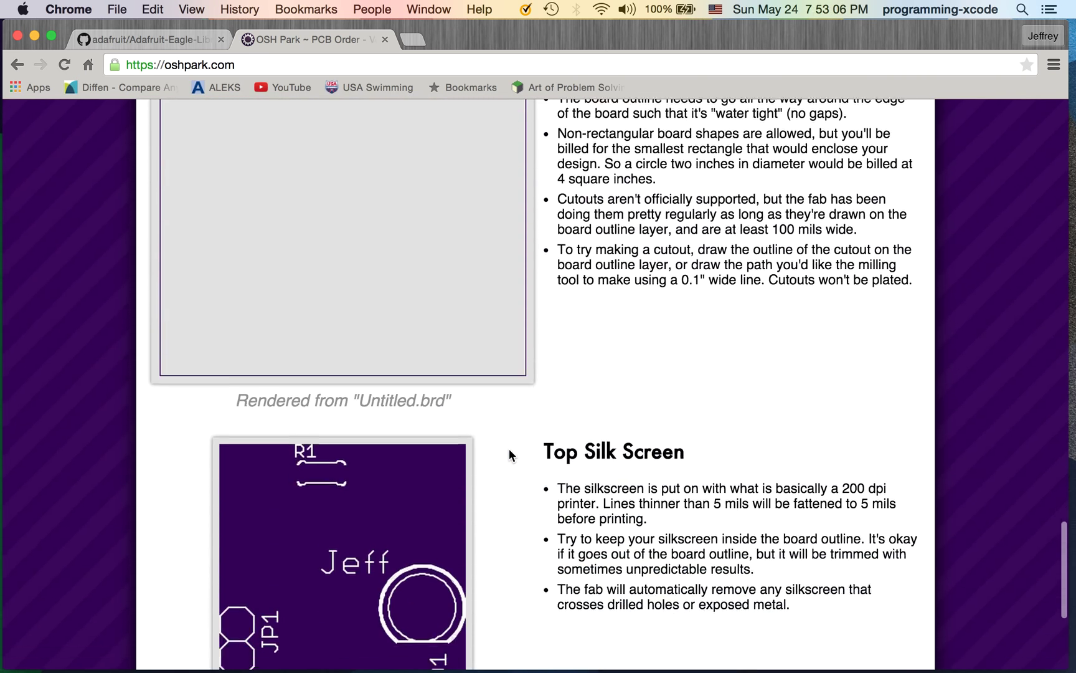
{"action": "scroll", "coordinate": [504, 375], "scroll_direction": "up", "scroll_amount": 20}
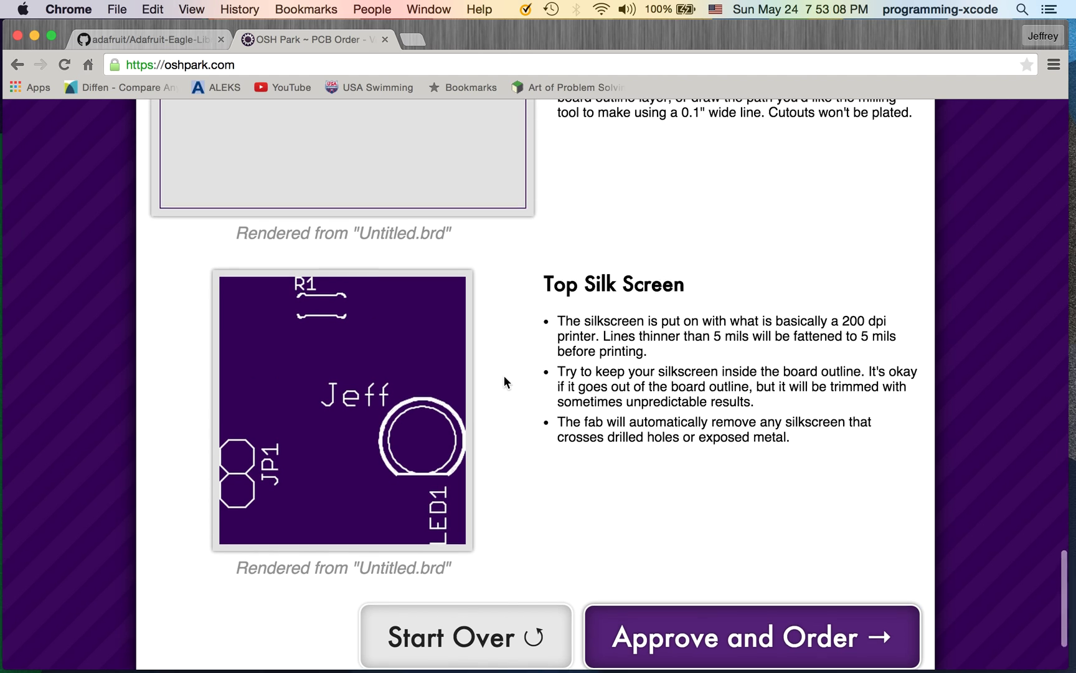
{"action": "scroll", "coordinate": [504, 376], "scroll_direction": "down", "scroll_amount": 20}
{"action": "scroll", "coordinate": [504, 375], "scroll_direction": "down", "scroll_amount": 10}
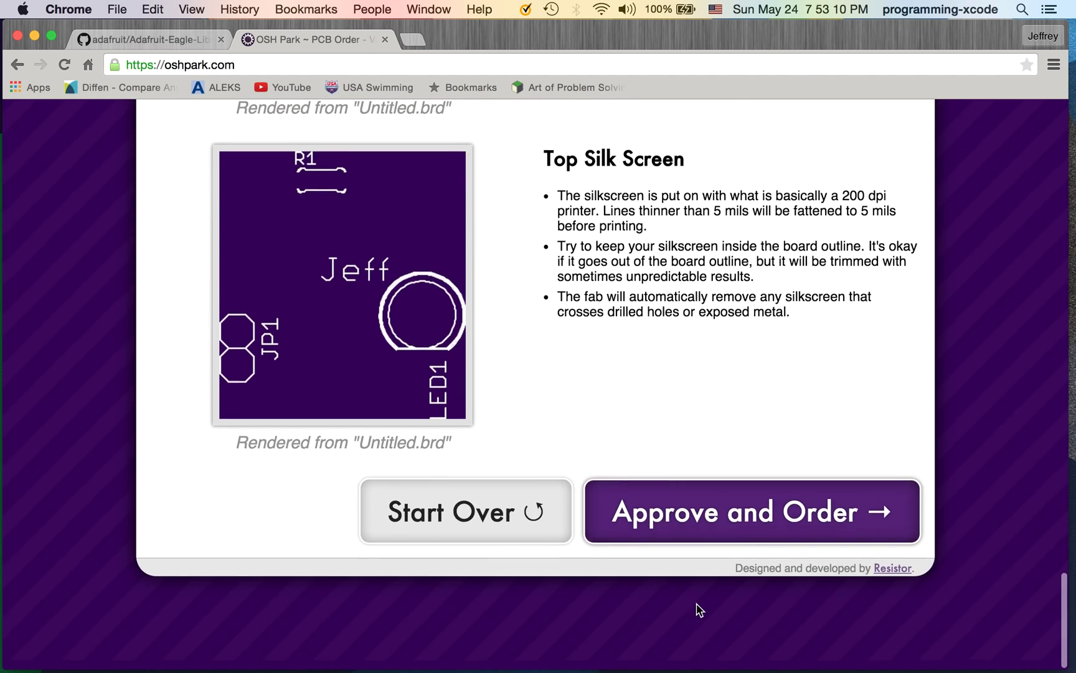
Approve LED TUTORIAL into the cart, confirm 3 boards for $5.15, then switch to Finder
{"action": "left_click", "coordinate": [689, 534]}
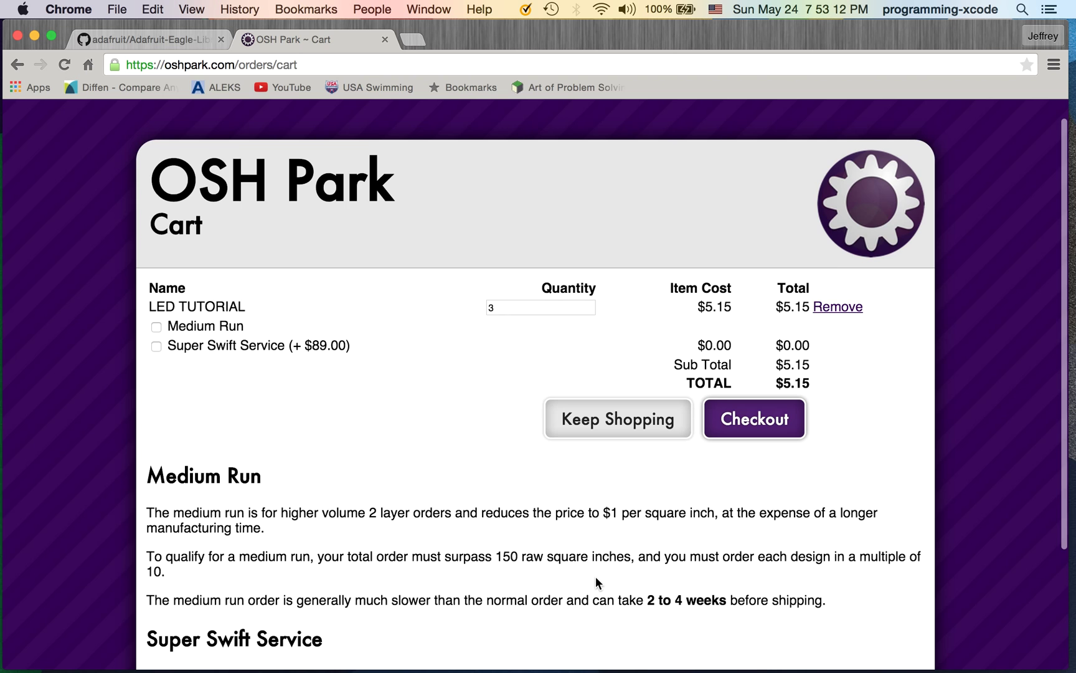
{"action": "scroll", "coordinate": [601, 579], "scroll_direction": "down", "scroll_amount": 2}
{"action": "scroll", "coordinate": [644, 524], "scroll_direction": "up", "scroll_amount": 2}
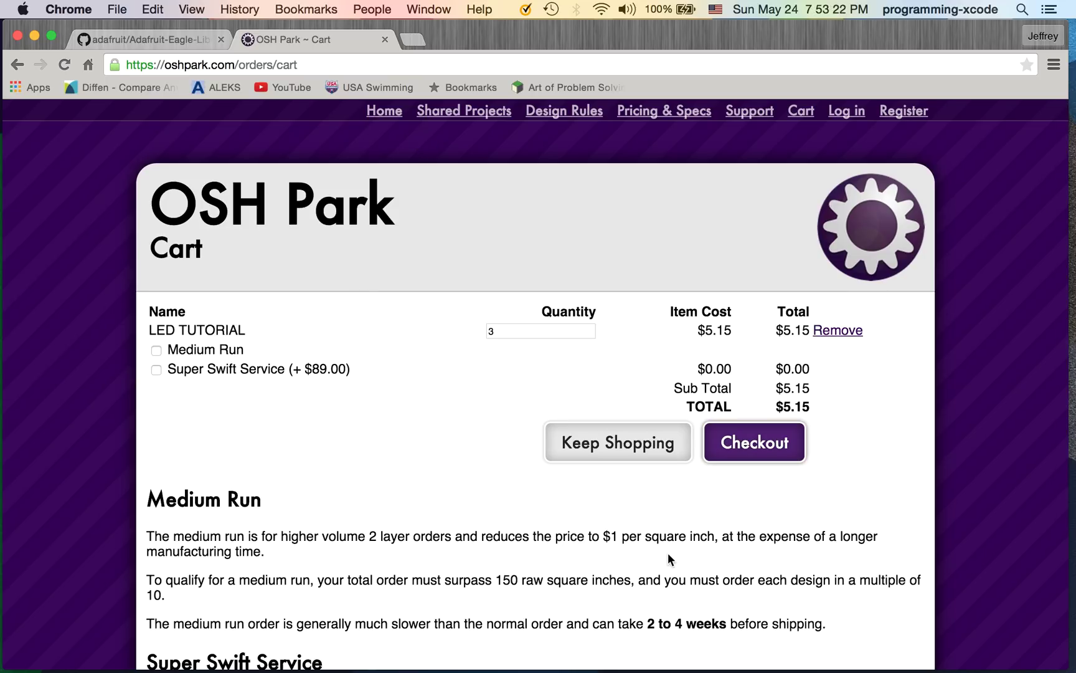
{"action": "key", "text": "super+Tab"}
{"action": "key", "text": "super+Tab"}
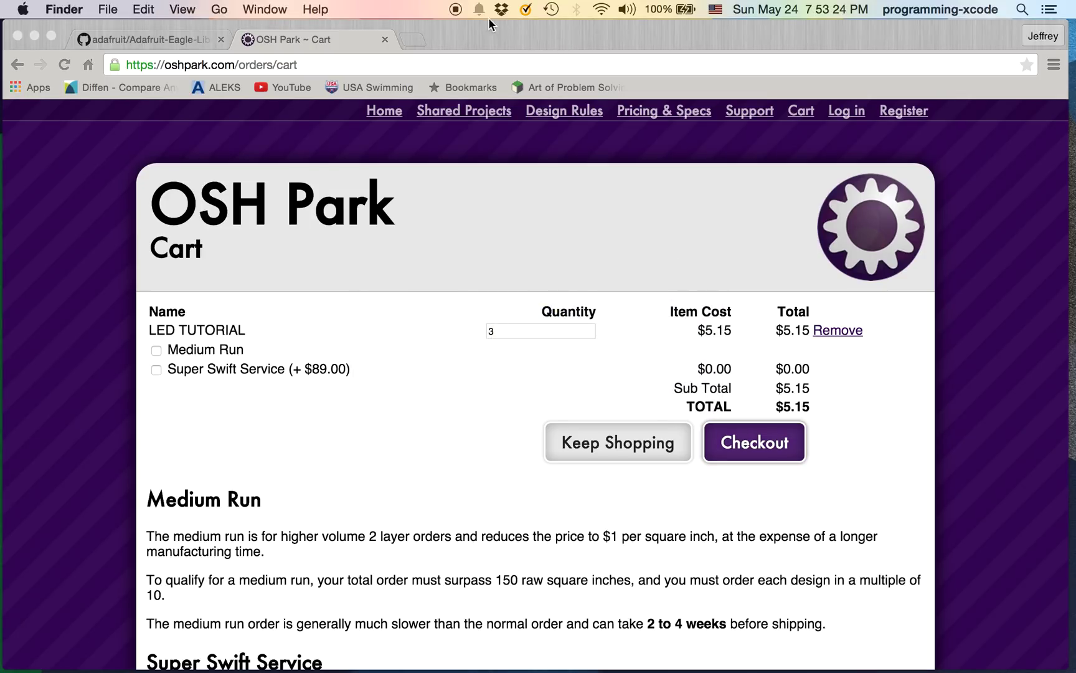